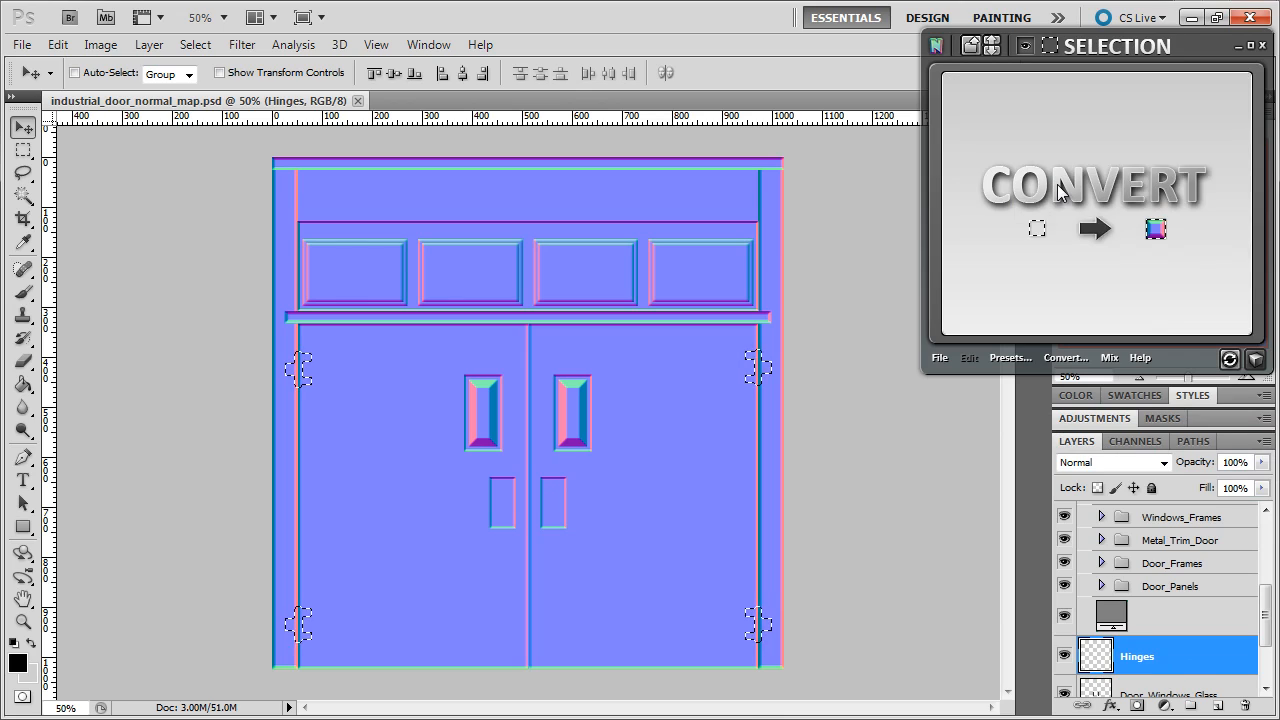
# - Convert the active hinge selection with nDo into a normal-map Selection group
pyautogui.click(1060, 190)
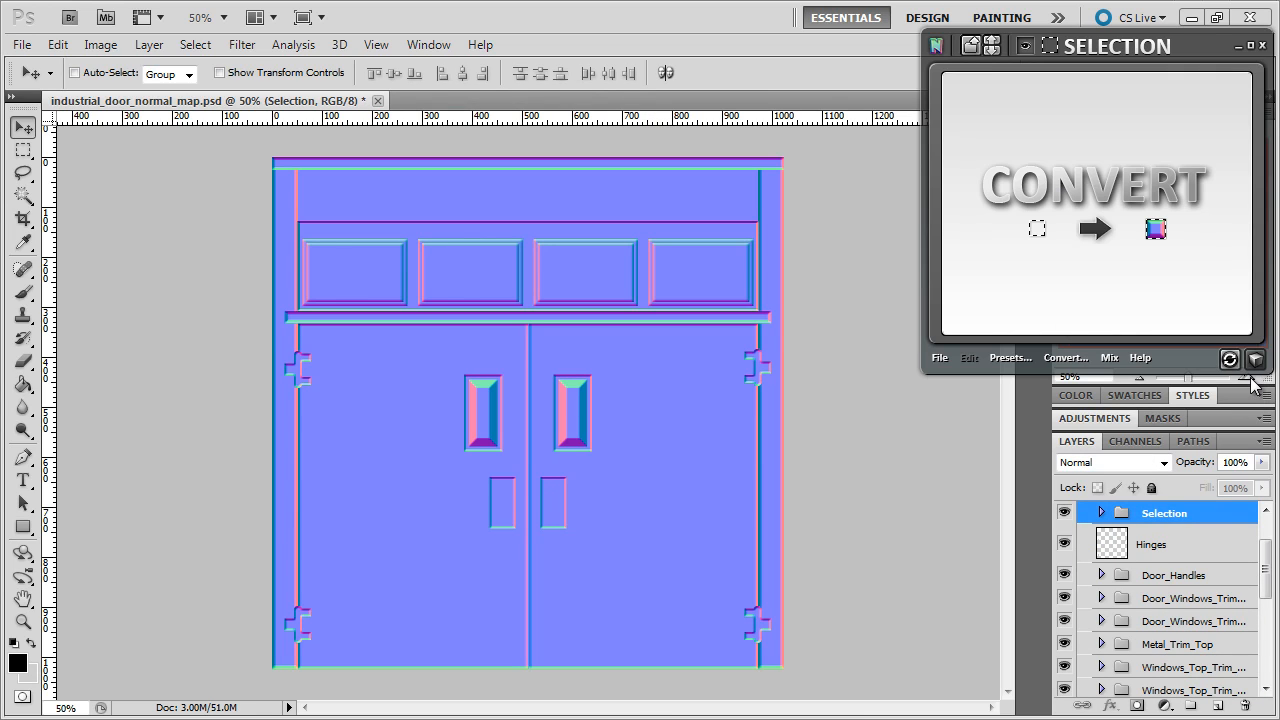
# - Zoom to 100% and scroll to the upper-left hinge on the door's left edge
pyautogui.hotkey('ctrl', '+')
pyautogui.hotkey('ctrl', '+')
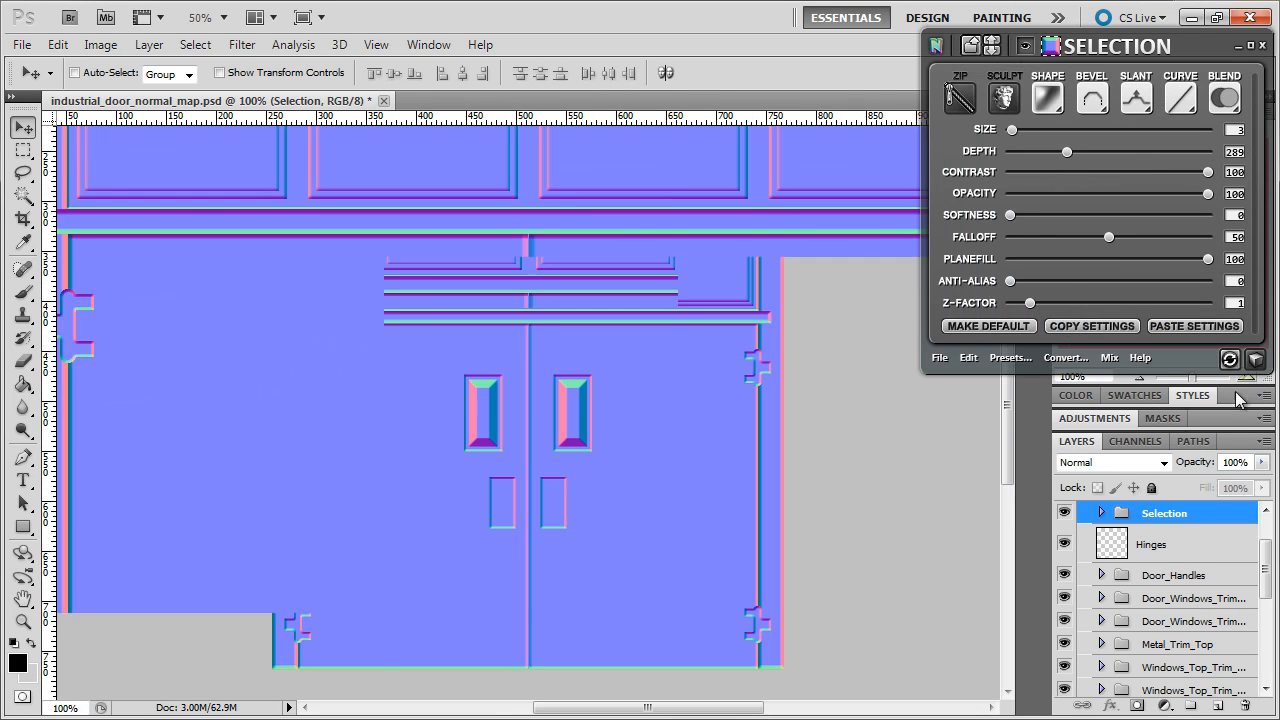
pyautogui.moveTo(730, 712); pyautogui.dragTo(640, 708)
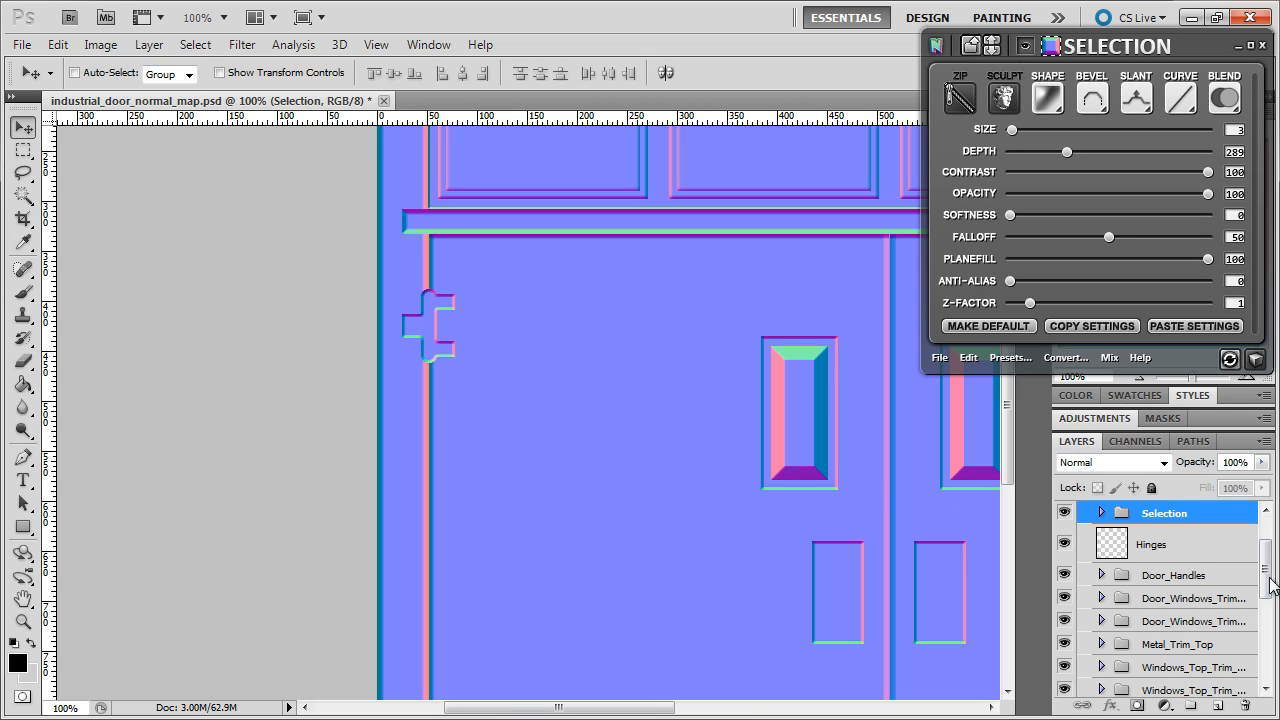
pyautogui.scroll(2, 1266, 552)
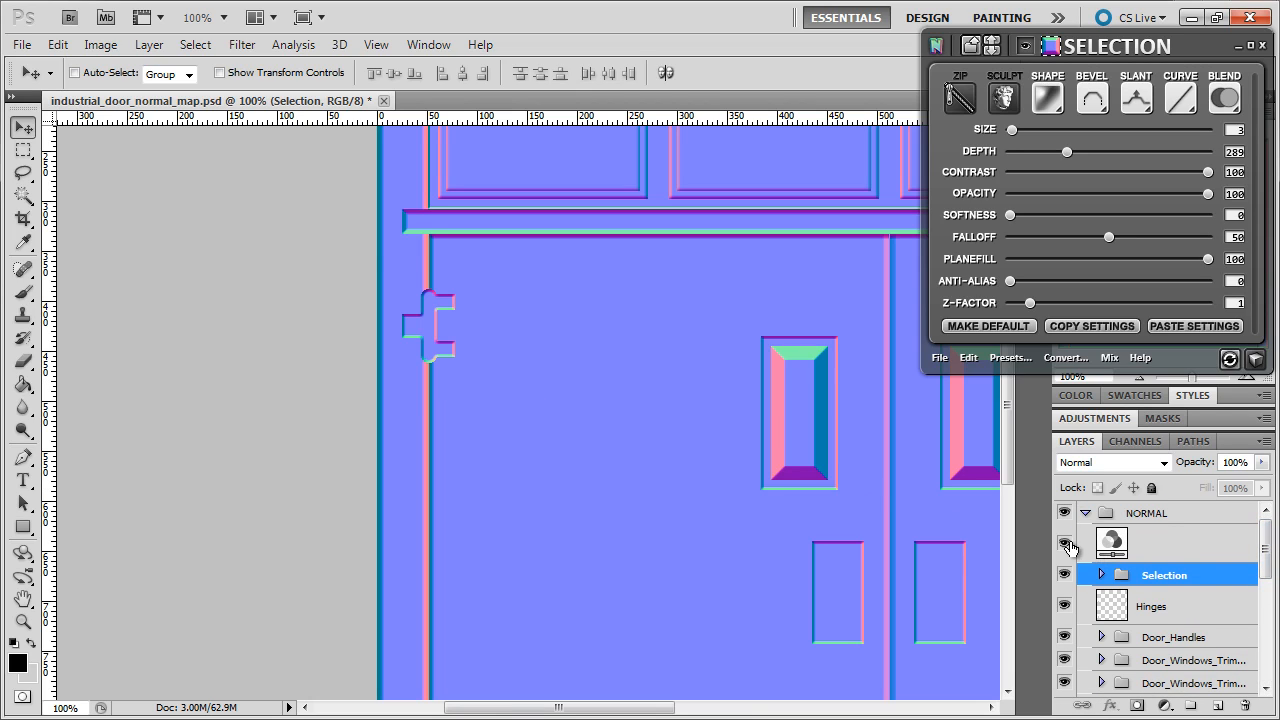
# - Hide the NORMAL adjustment and Selection group, then Magic Wand-select the hinge bar on Hinges
pyautogui.click(1064, 541)
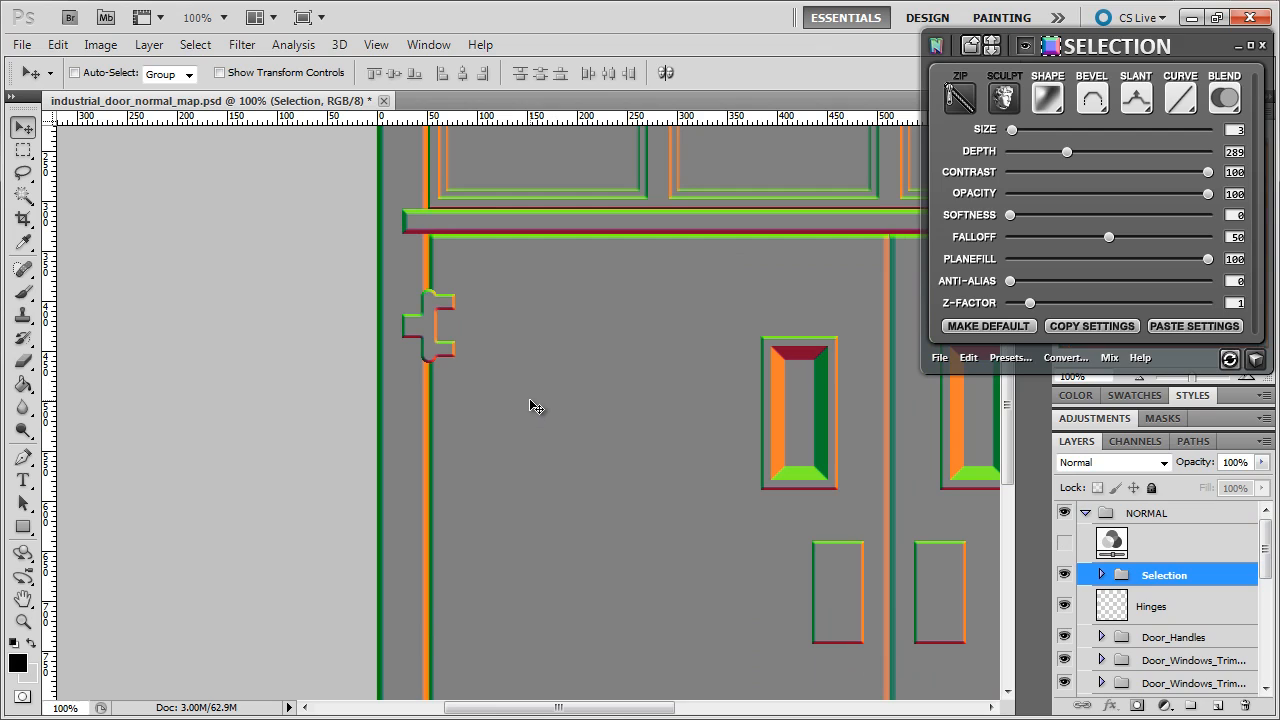
pyautogui.click(1064, 578)
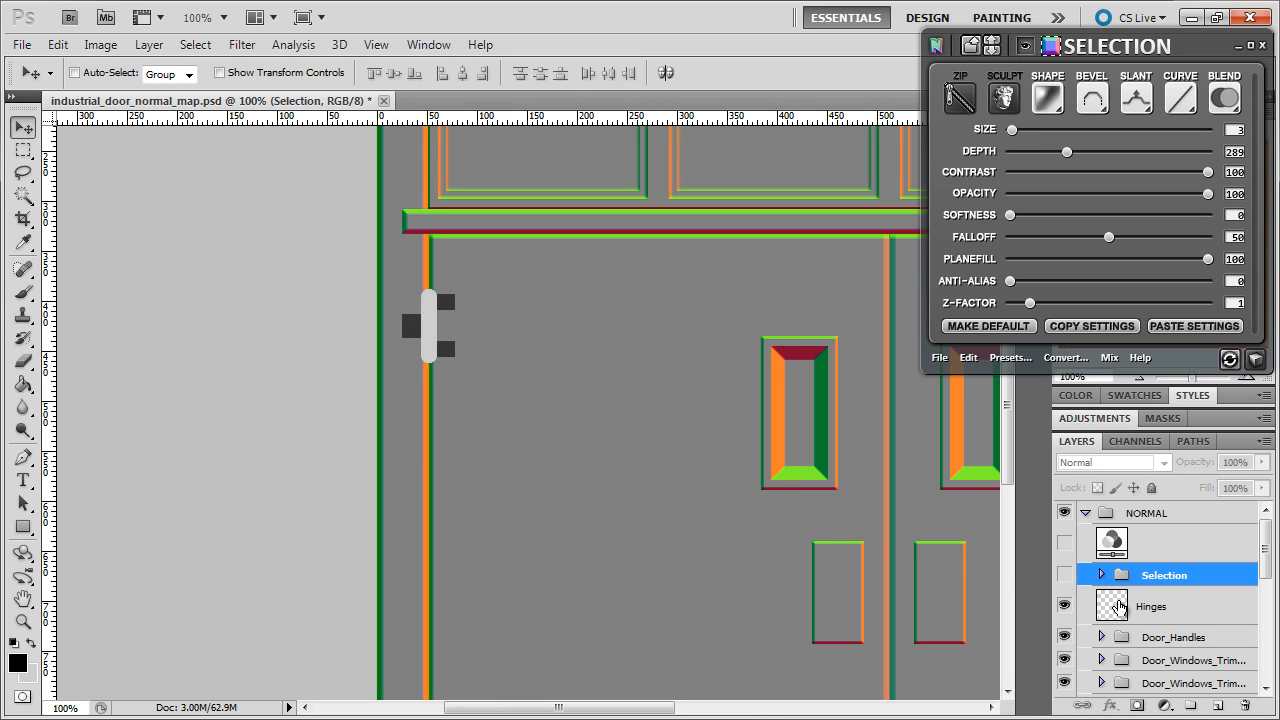
pyautogui.click(1118, 606)
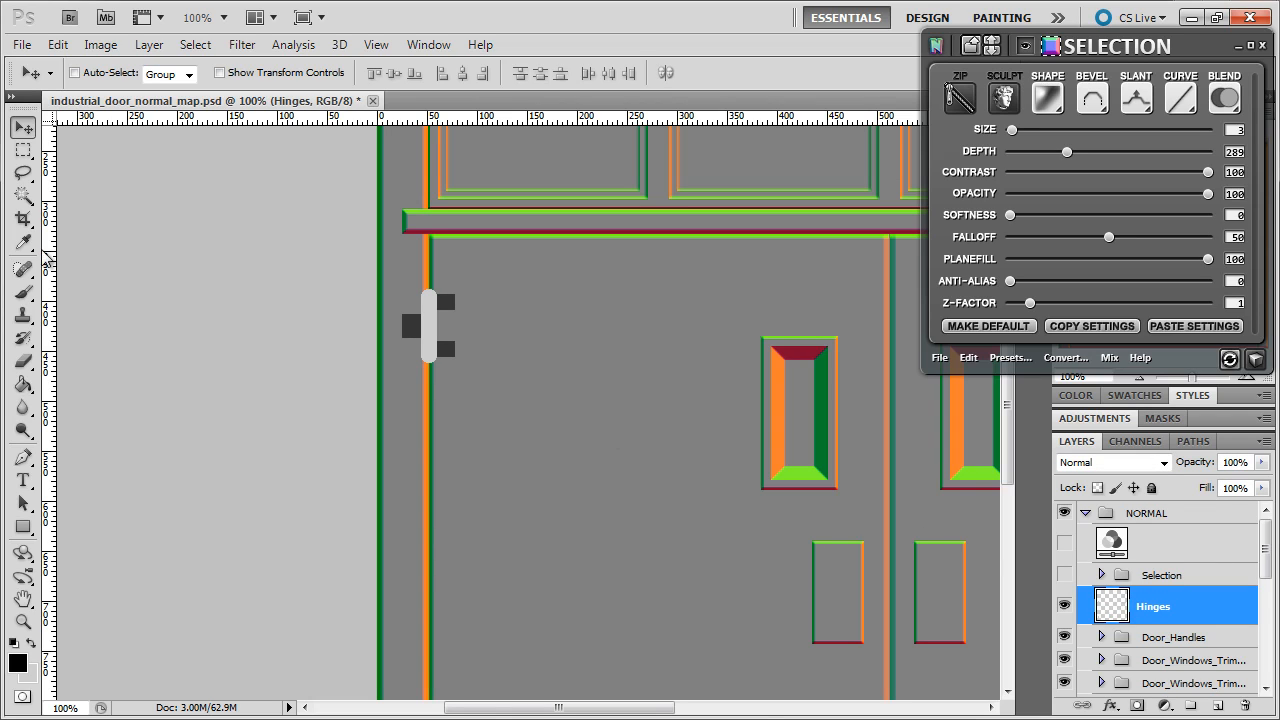
pyautogui.click(28, 200)
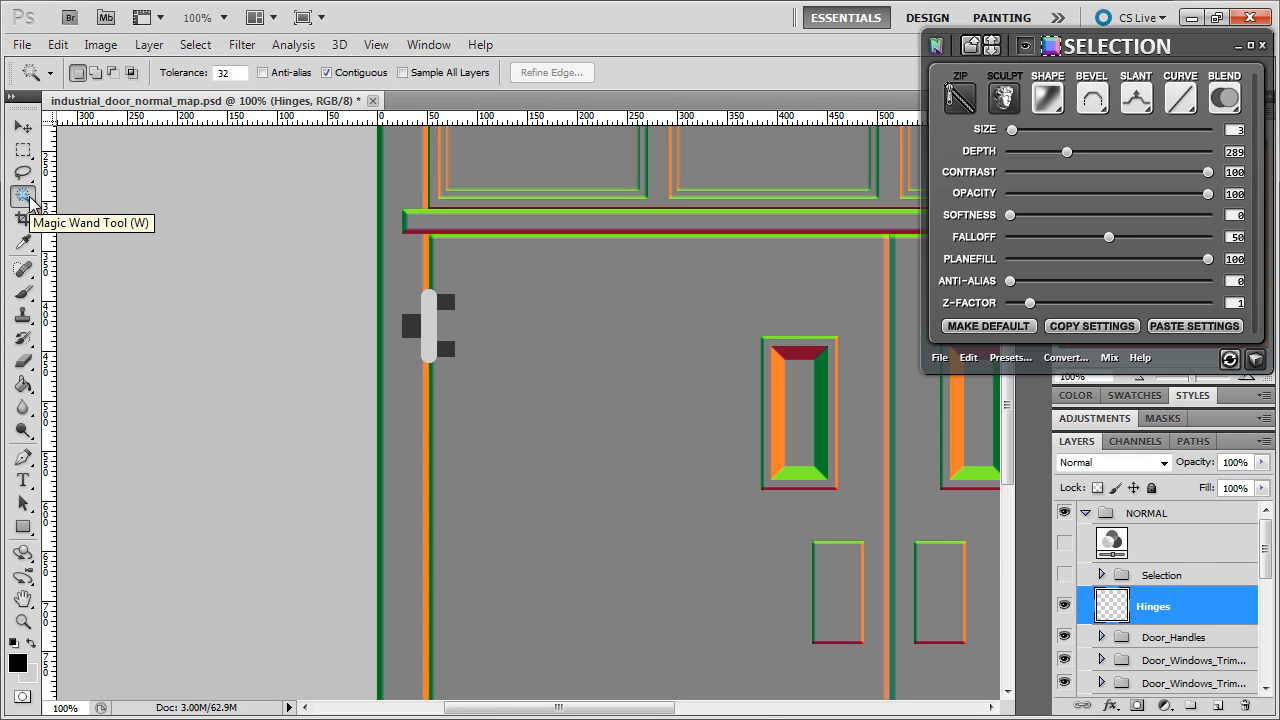
pyautogui.click(429, 332)
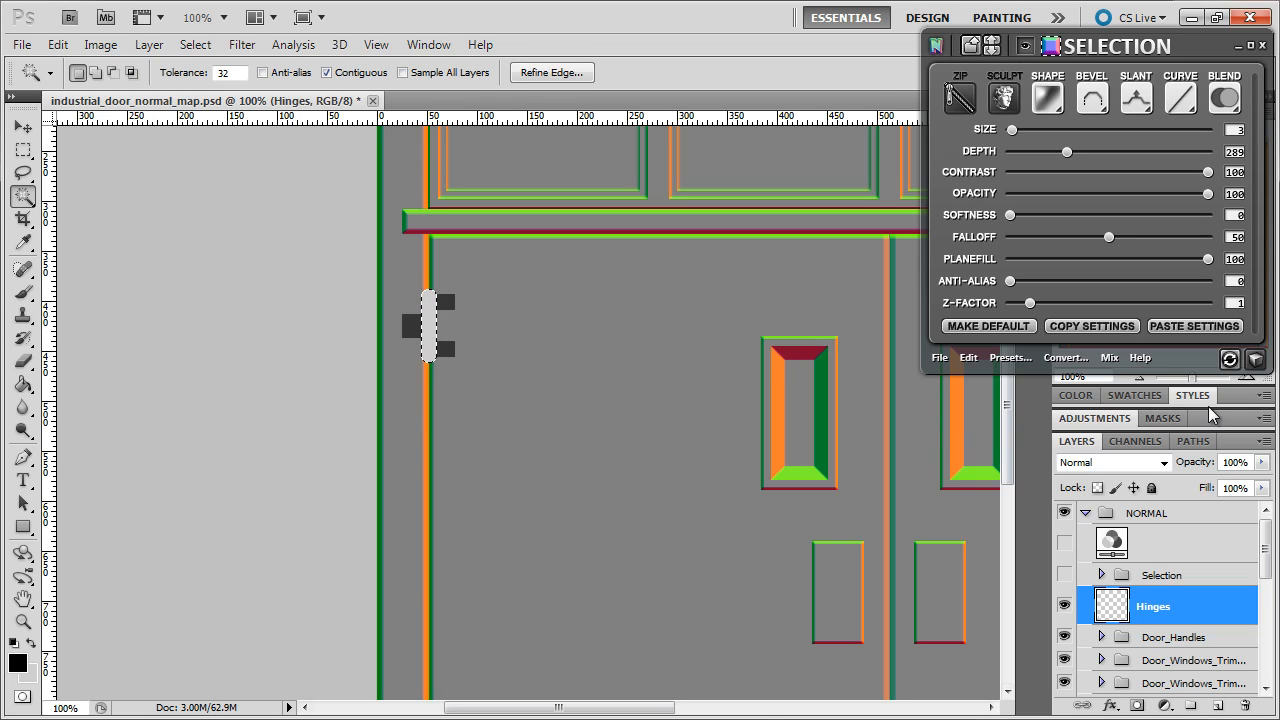
# - Fill the hinge selection black on a new Layer 1, deselect, and delete the Hinges layer
pyautogui.click(1212, 706)
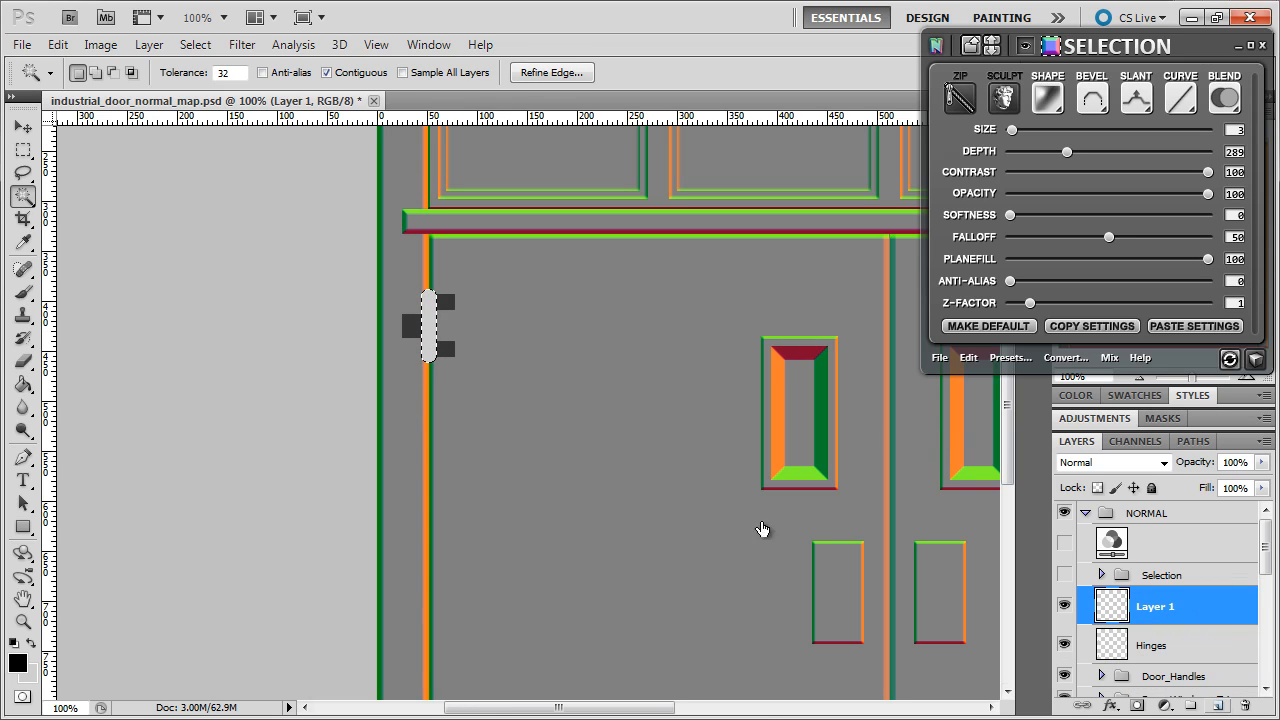
pyautogui.click(24, 384)
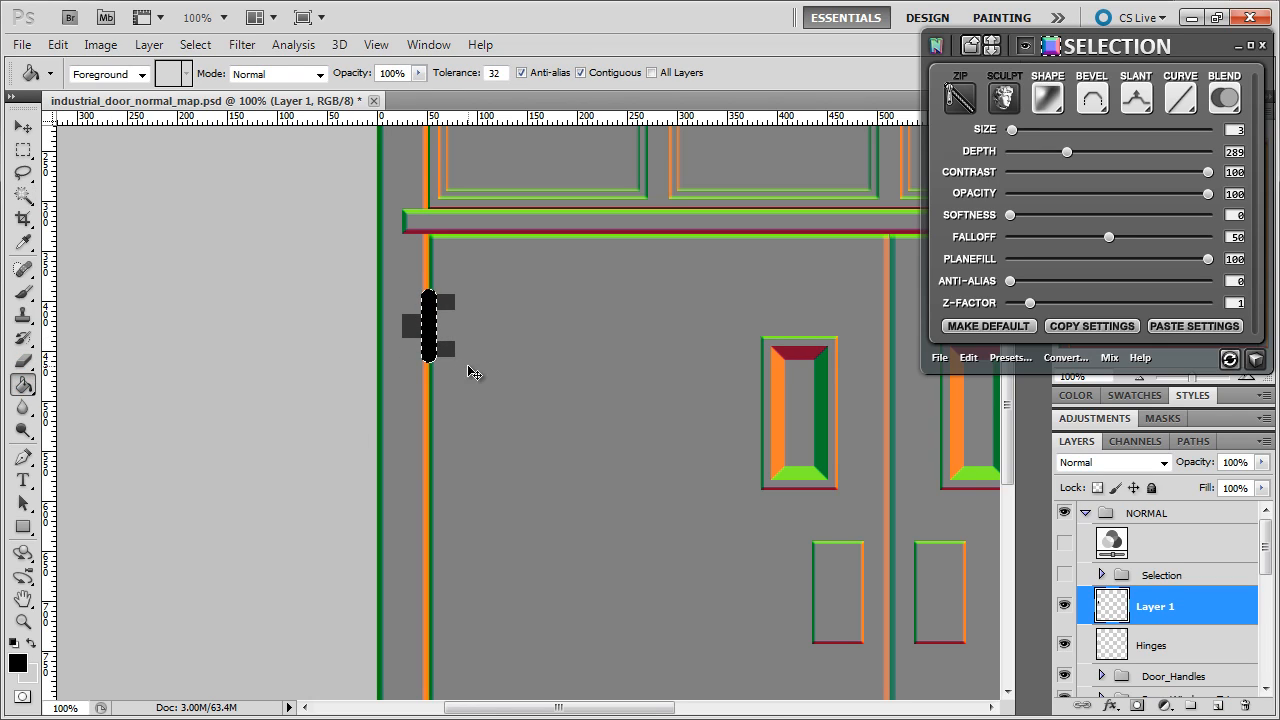
pyautogui.hotkey('ctrl', 'd')
pyautogui.click(1105, 640)
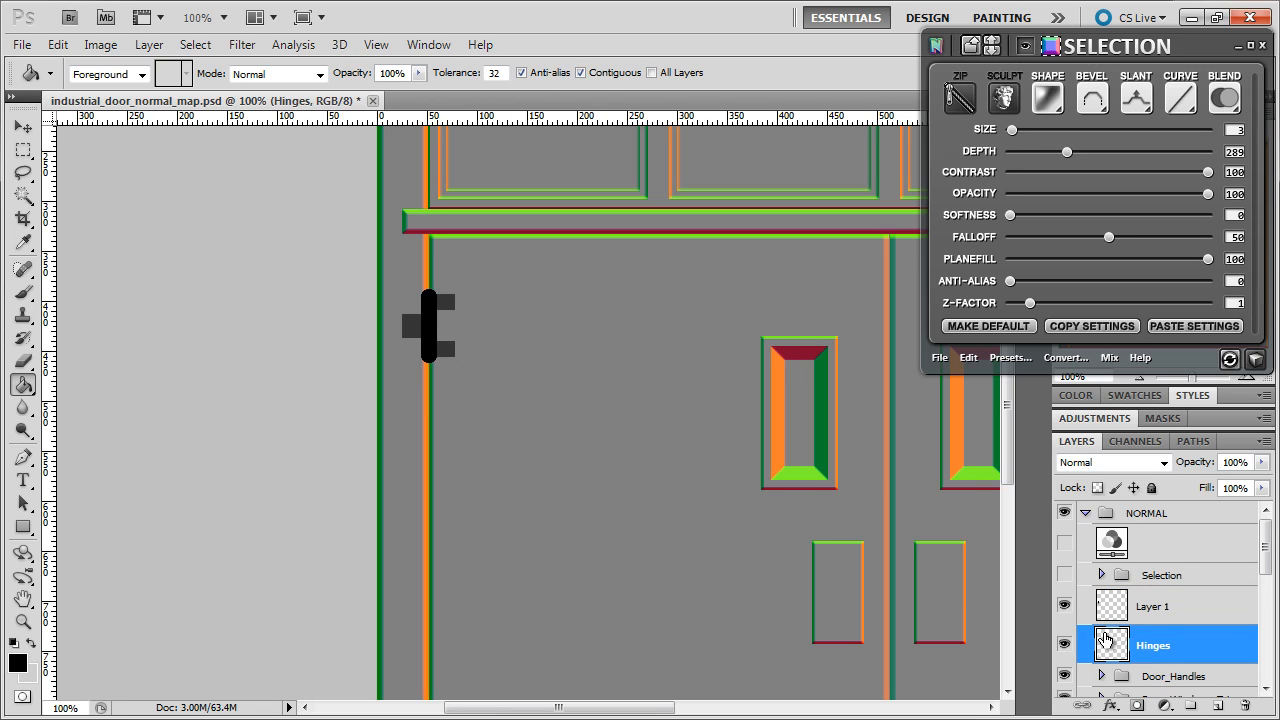
pyautogui.moveTo(1110, 645); pyautogui.dragTo(1245, 706)
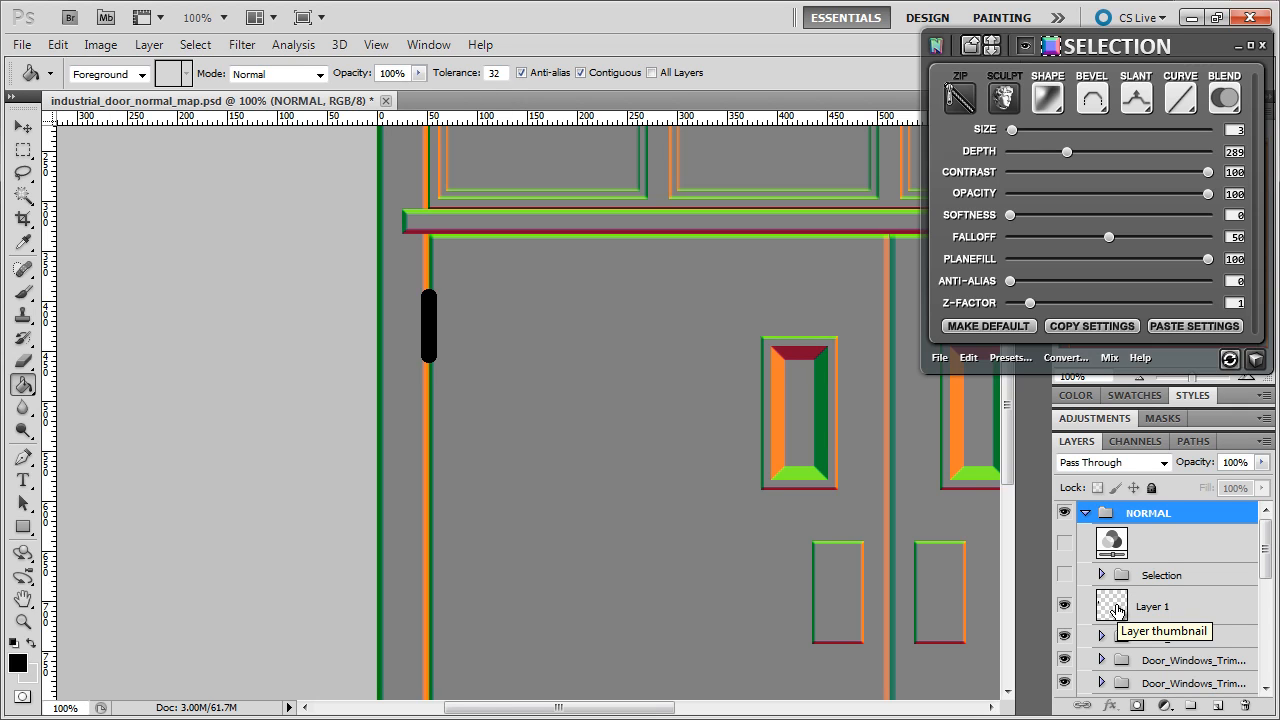
# - Add a Gradient Overlay to Layer 1 at 0° angle, Reflected style, reversed
pyautogui.rightClick(1117, 610)
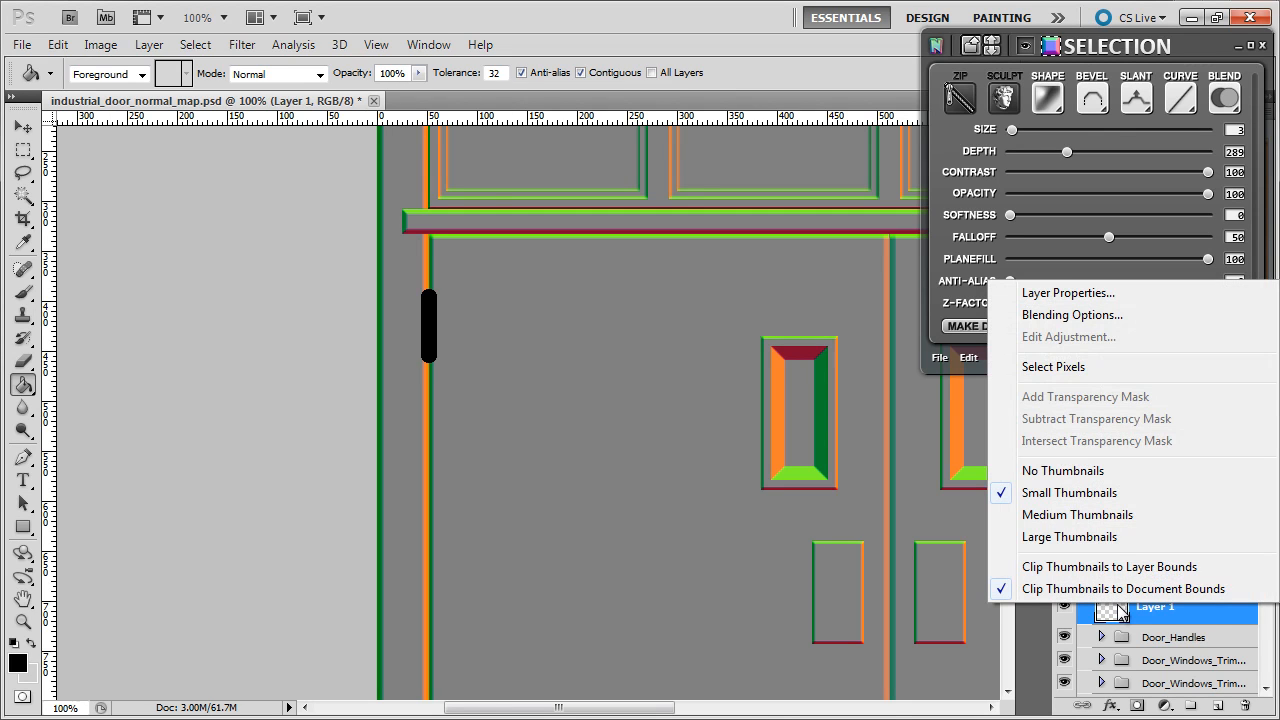
pyautogui.click(1045, 315)
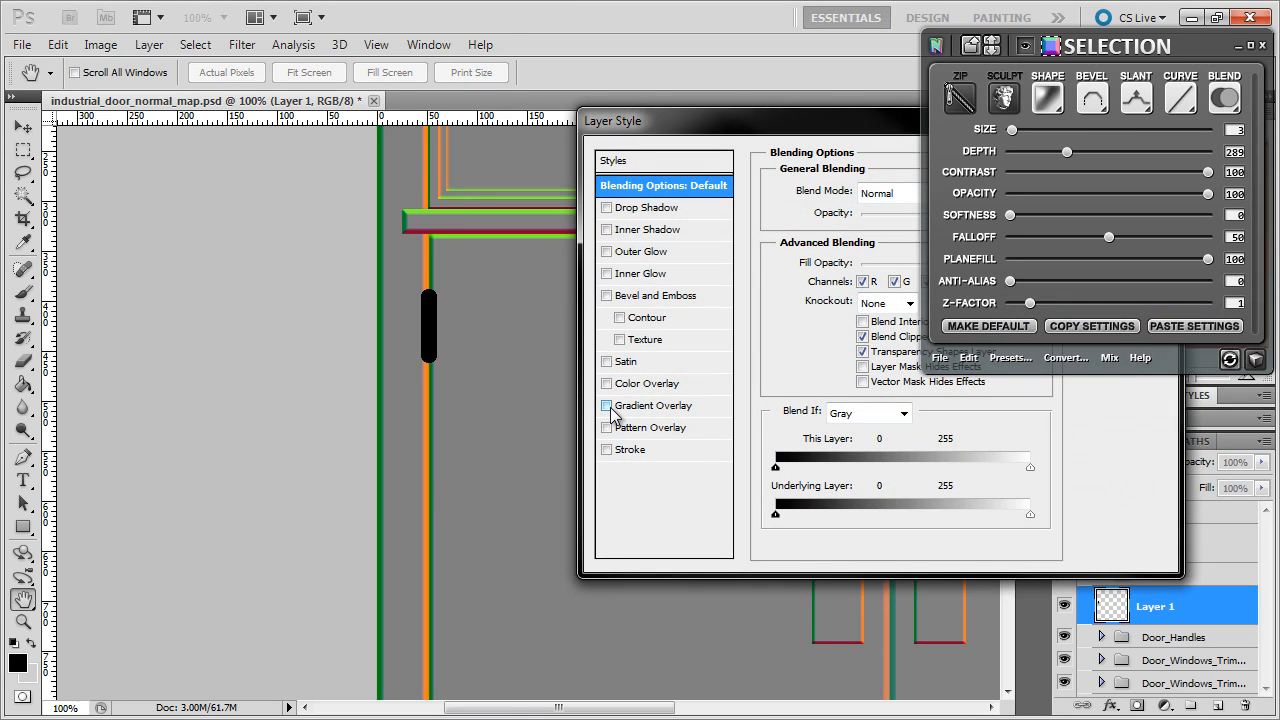
pyautogui.click(606, 406)
pyautogui.moveTo(730, 136); pyautogui.dragTo(670, 247)
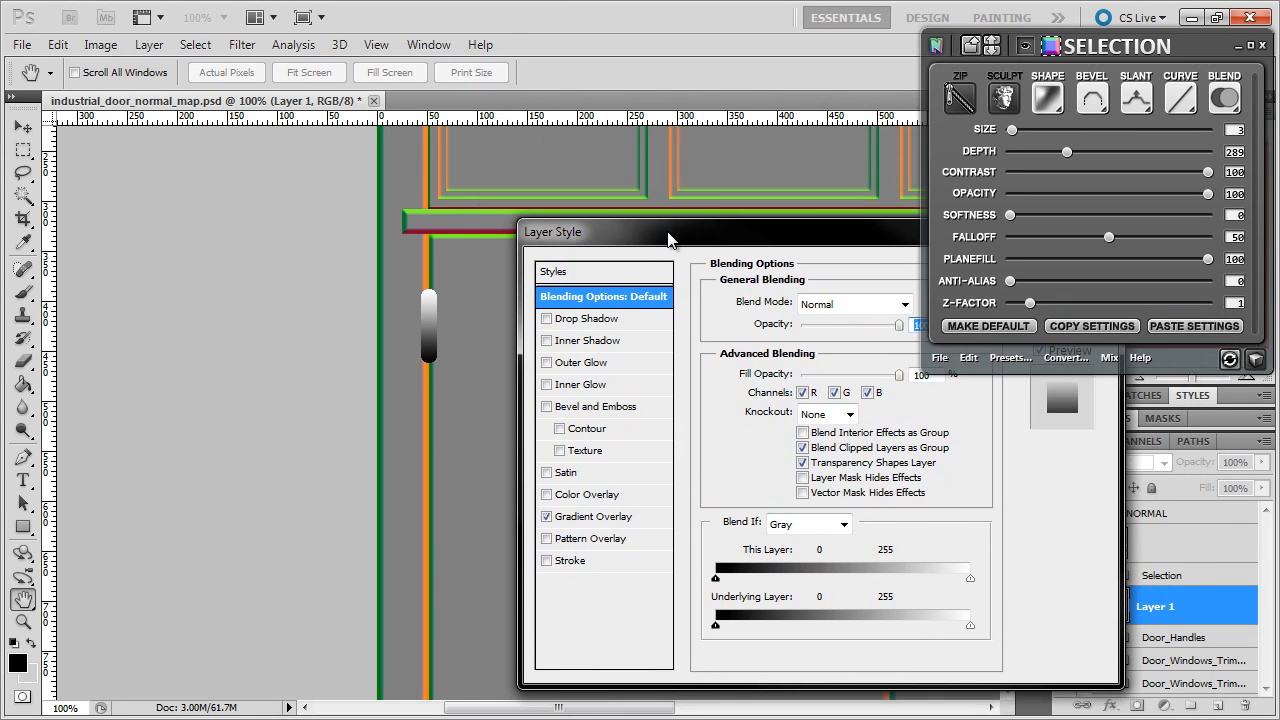
pyautogui.click(597, 521)
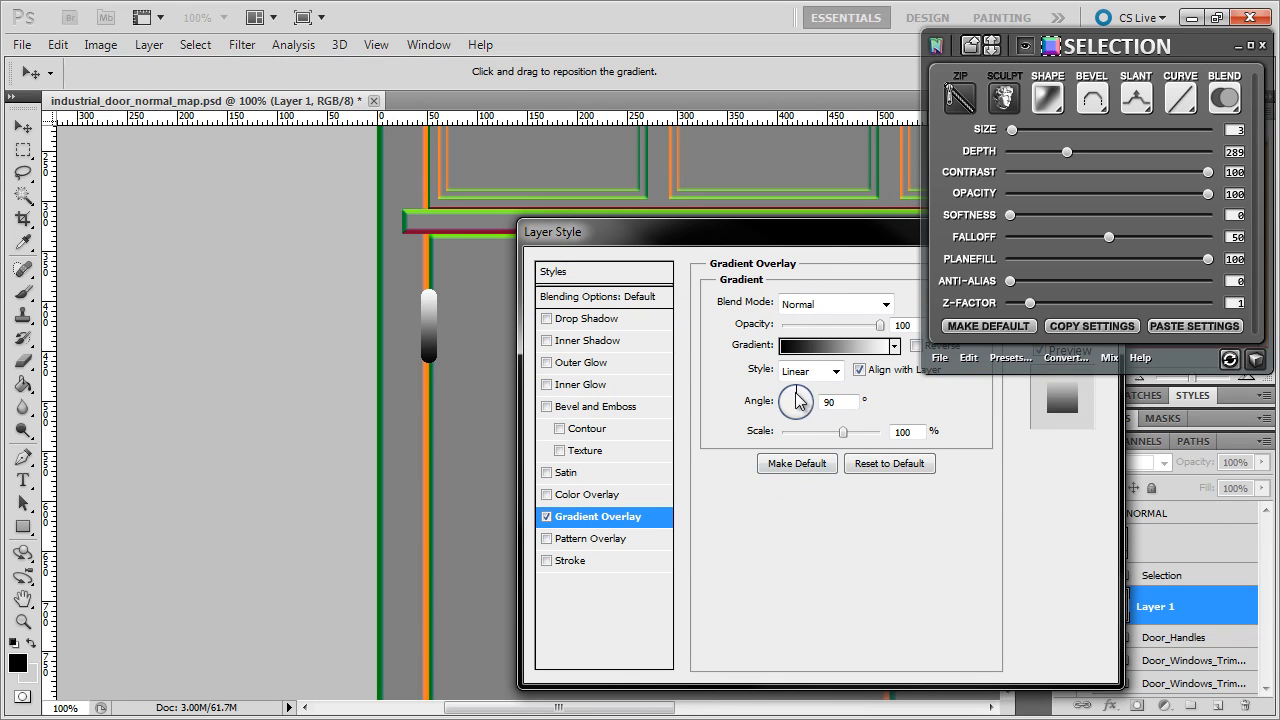
pyautogui.moveTo(797, 401); pyautogui.dragTo(808, 402)
pyautogui.click(844, 404)
pyautogui.press('Up')
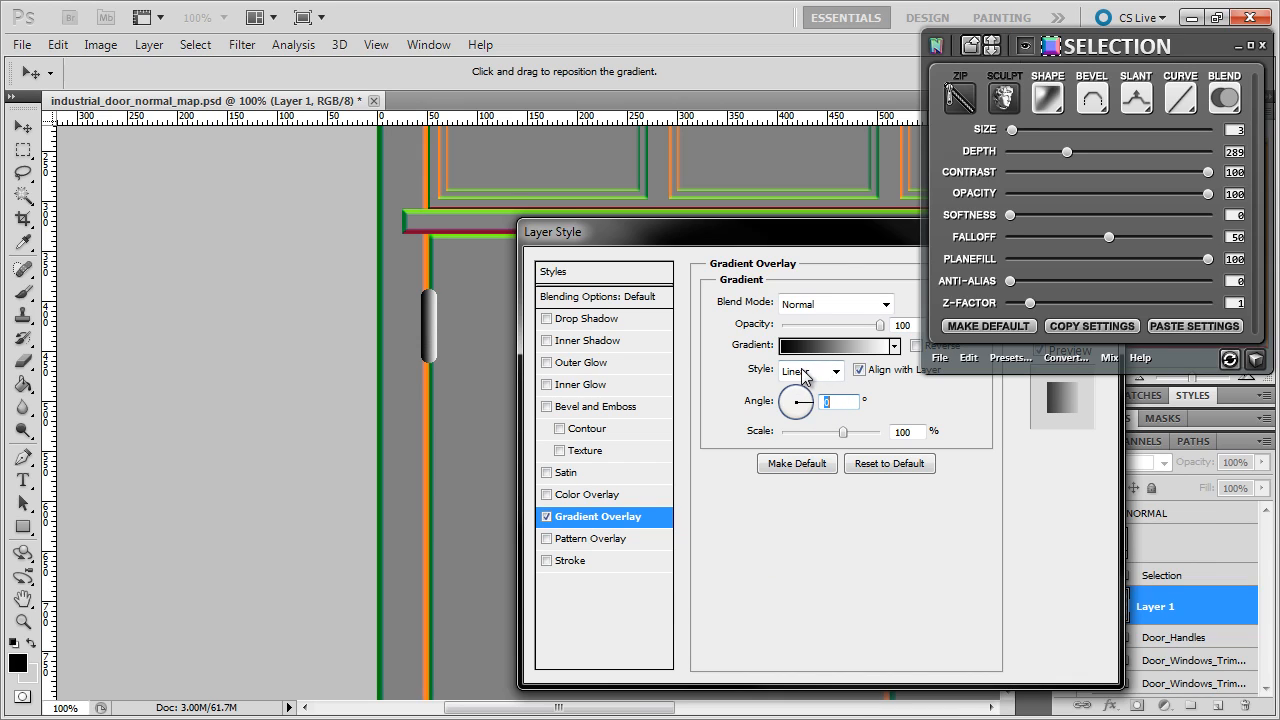
pyautogui.click(806, 372)
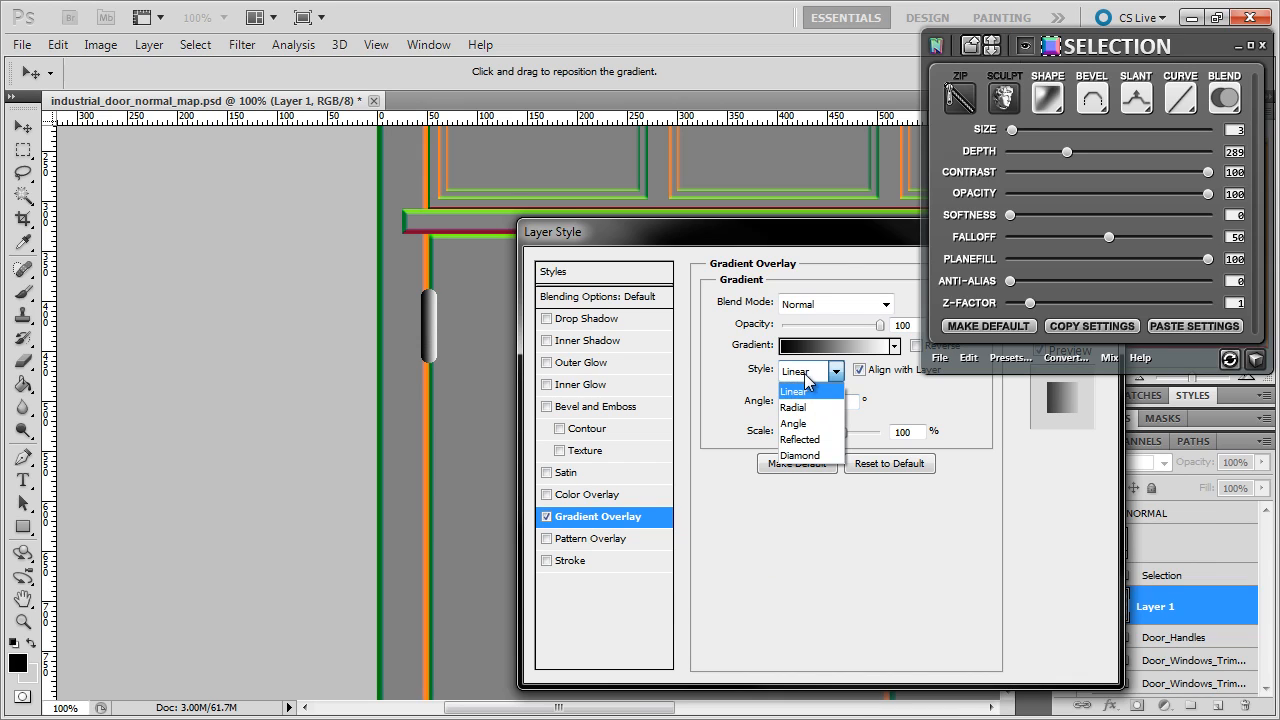
pyautogui.click(810, 442)
pyautogui.moveTo(834, 236); pyautogui.dragTo(770, 277)
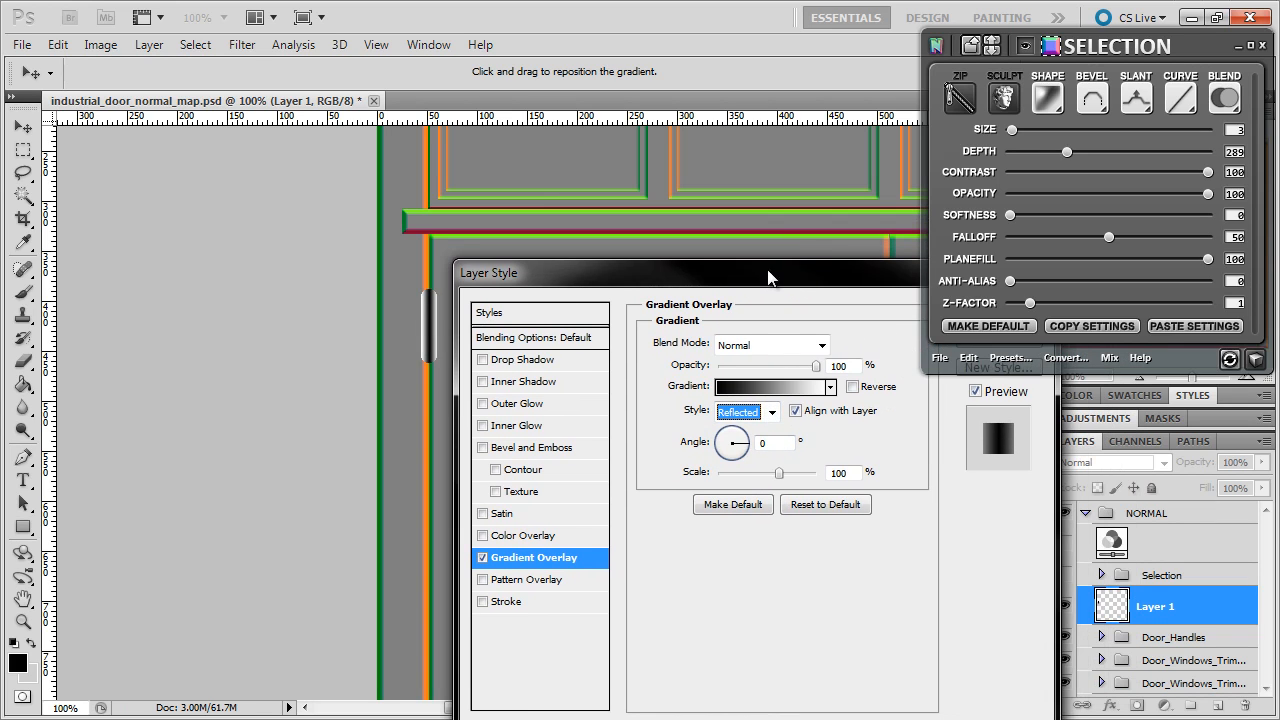
pyautogui.click(852, 387)
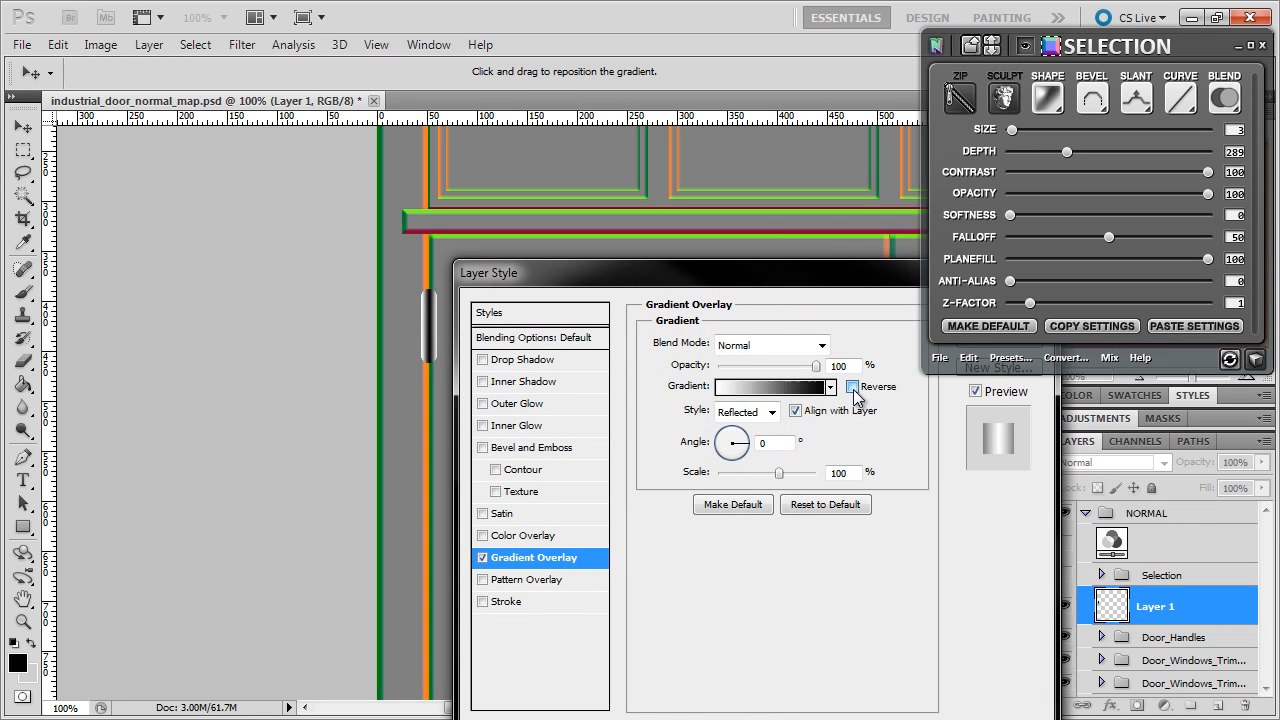
pyautogui.moveTo(590, 274); pyautogui.dragTo(629, 195)
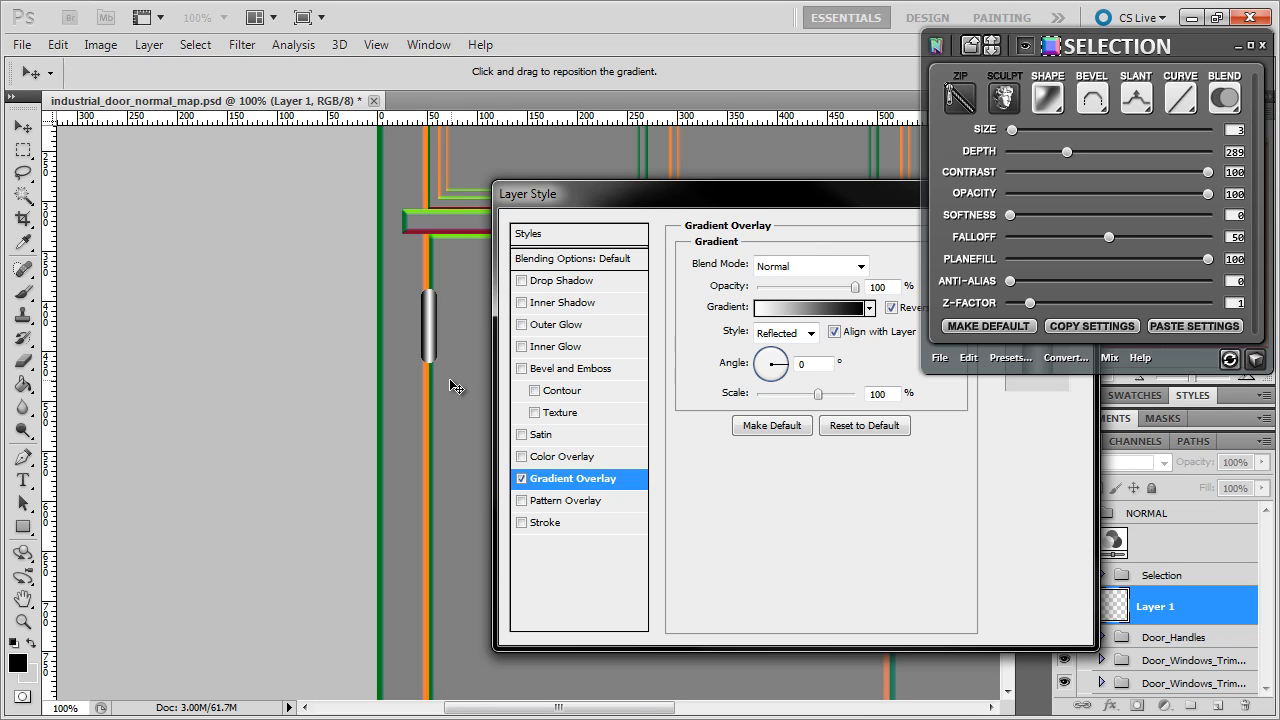
# - Lighten the gradient's black stop to dark grey and apply the overlay
pyautogui.click(815, 308)
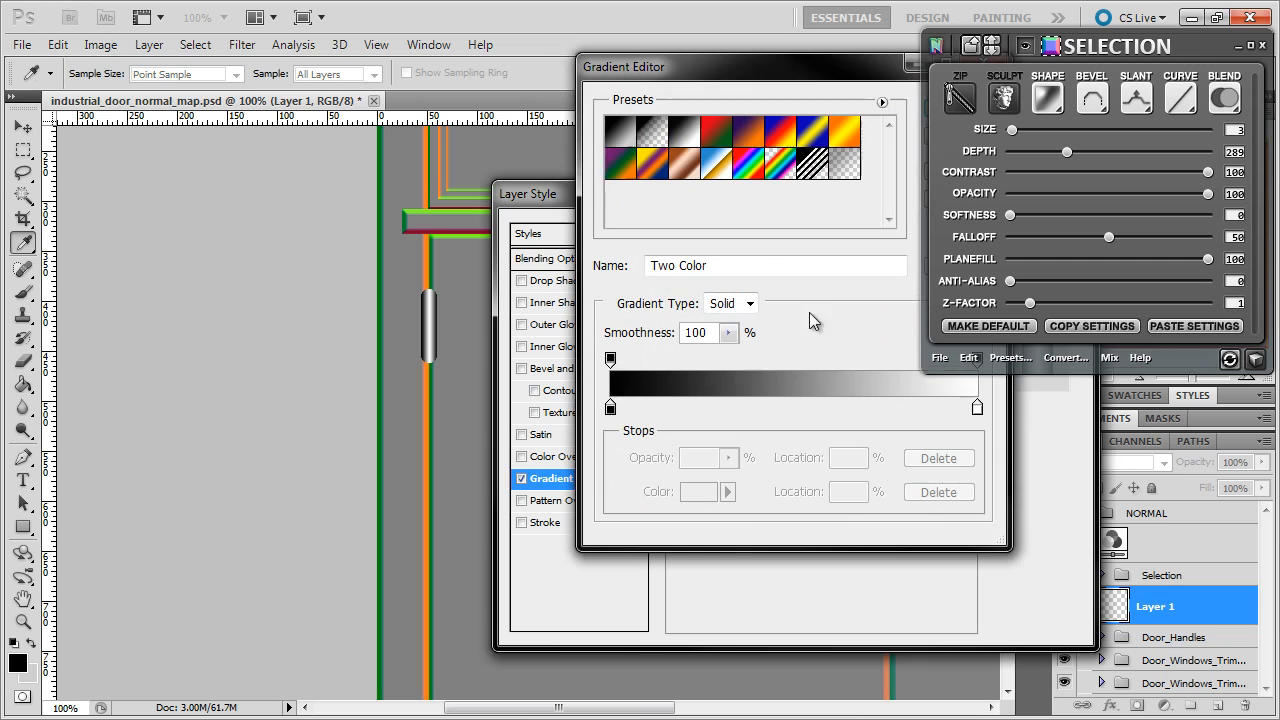
pyautogui.doubleClick(610, 409)
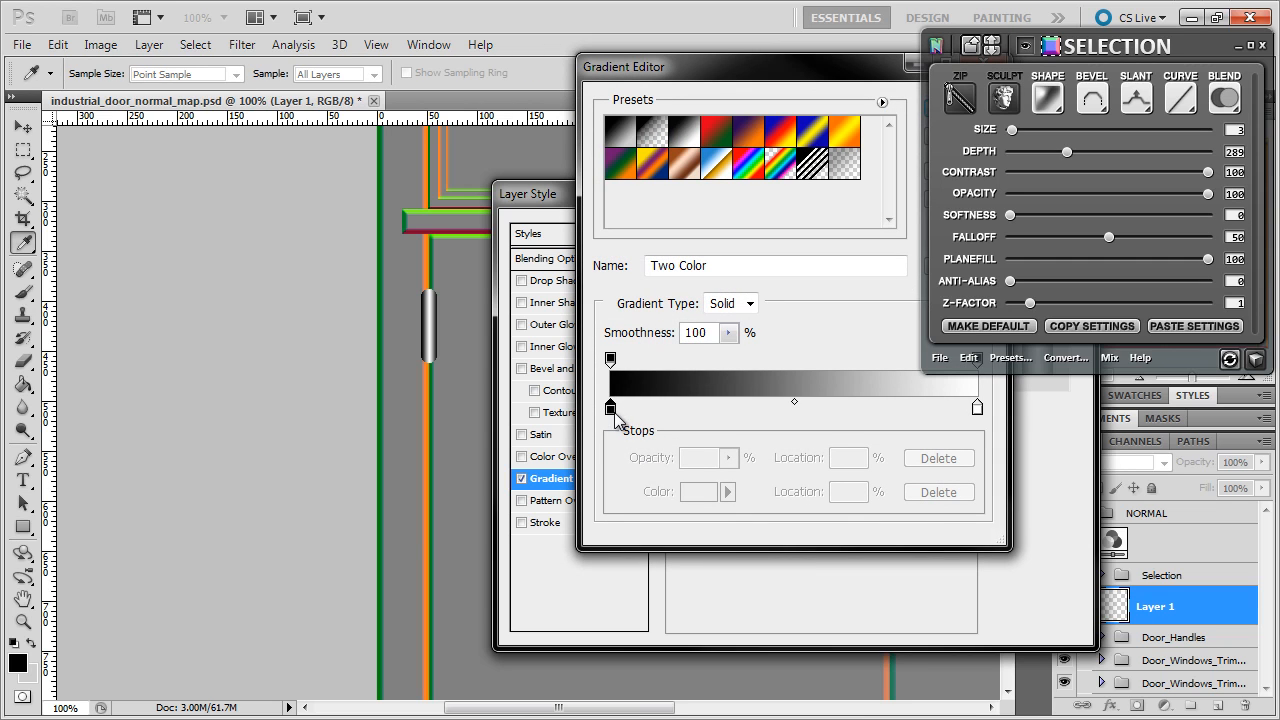
pyautogui.moveTo(197, 476); pyautogui.dragTo(130, 405)
pyautogui.click(661, 222)
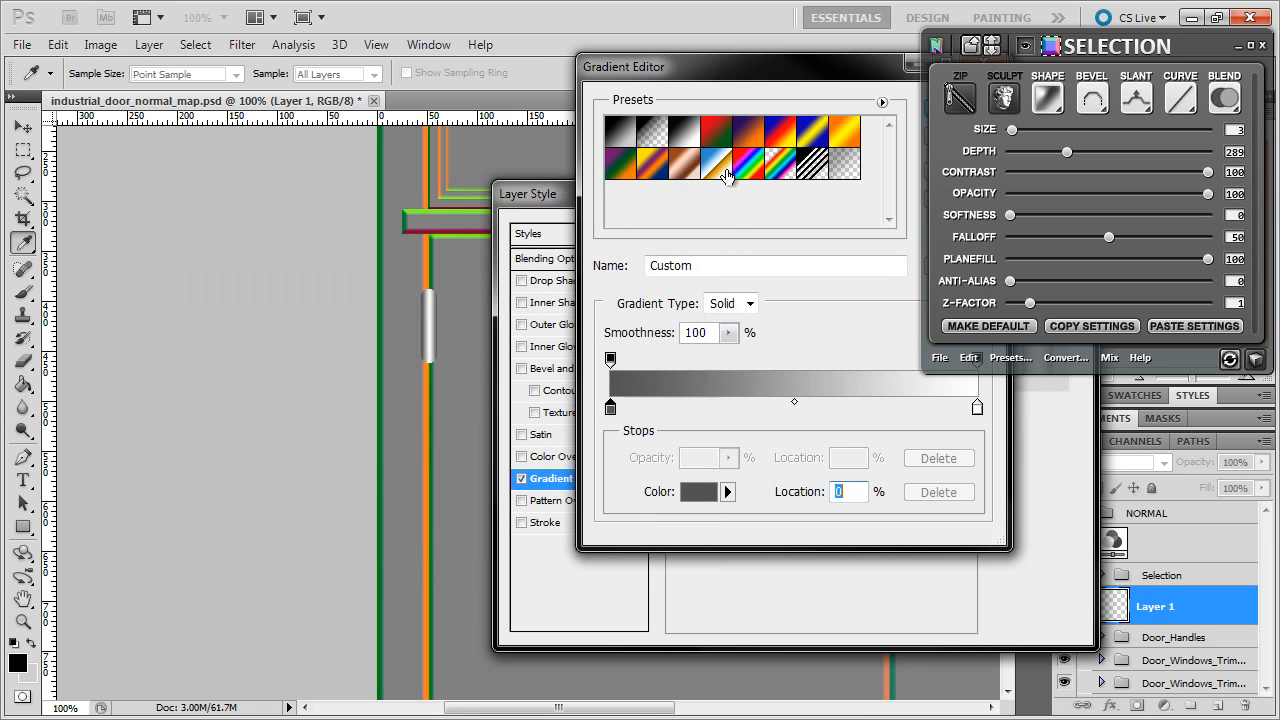
pyautogui.moveTo(763, 71); pyautogui.dragTo(491, 152)
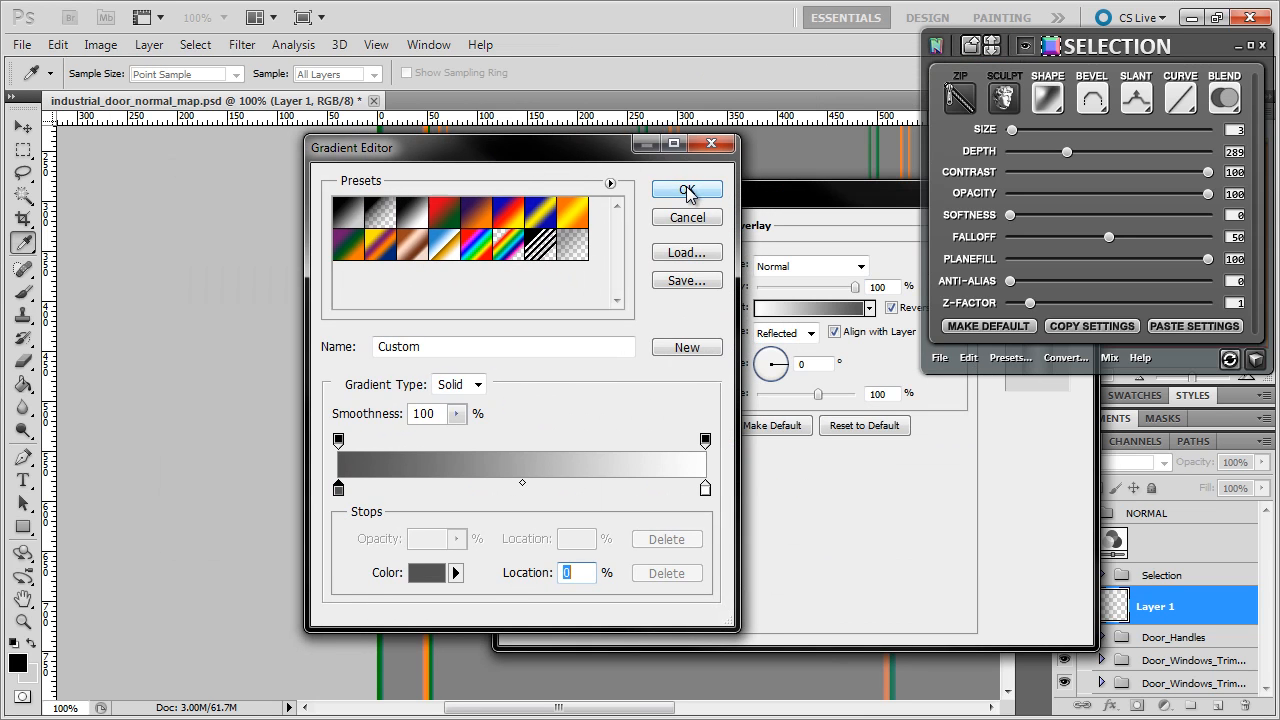
pyautogui.click(688, 189)
pyautogui.moveTo(810, 197); pyautogui.dragTo(495, 192)
pyautogui.click(720, 224)
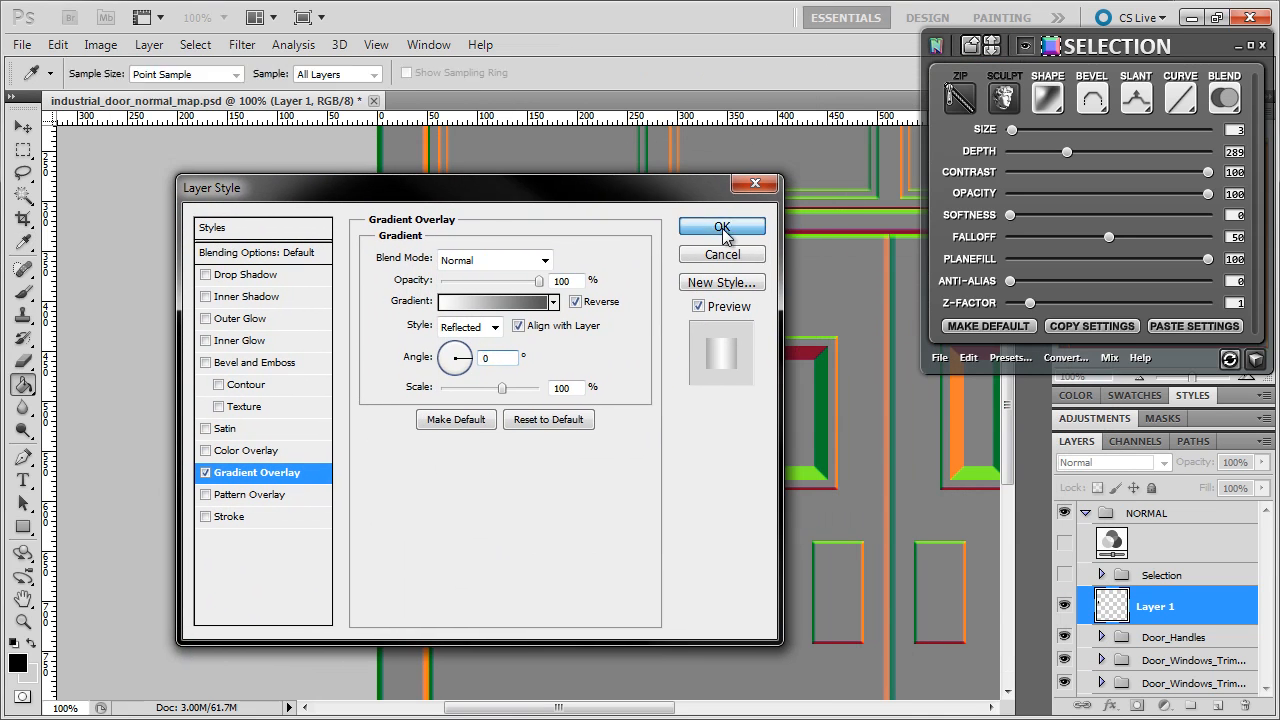
# - Add a black-filled Layer 2 under Layer 1, reselect Layer 1, and show the Selection group
pyautogui.click(1213, 704)
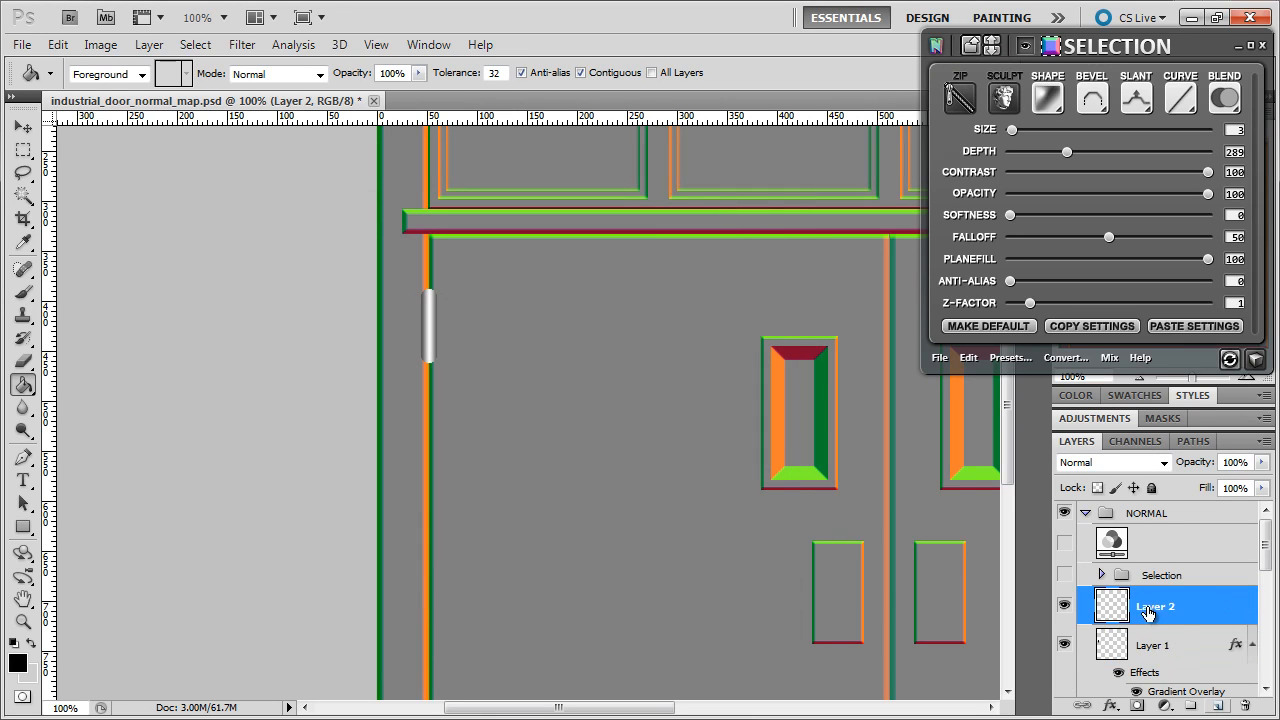
pyautogui.moveTo(1155, 610); pyautogui.dragTo(1152, 695)
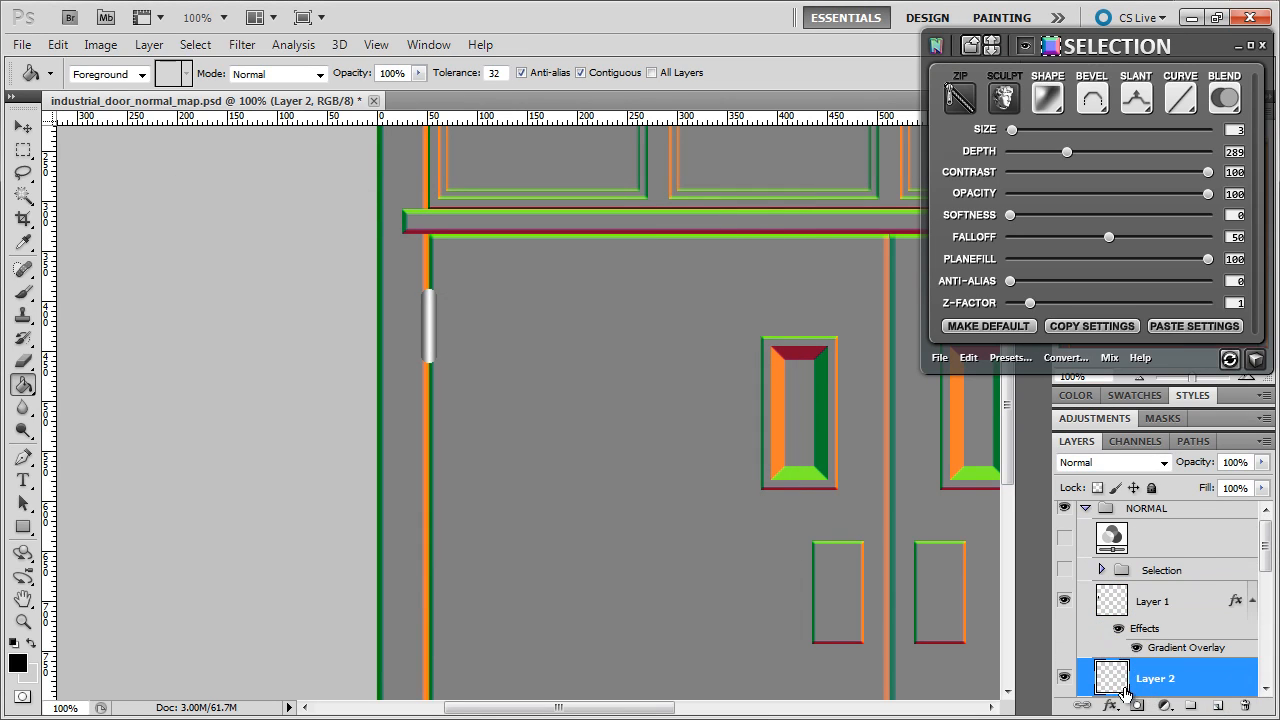
pyautogui.scroll(-2, 1128, 694)
pyautogui.click(949, 580)
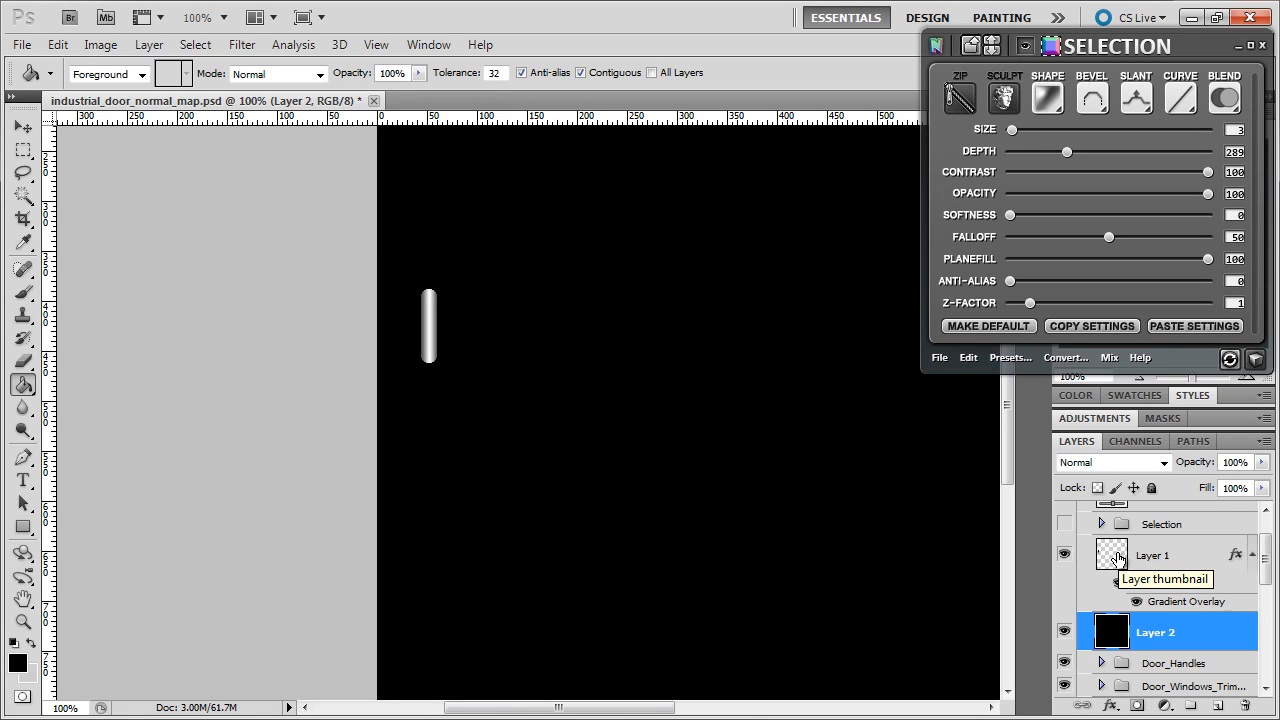
pyautogui.click(1118, 558)
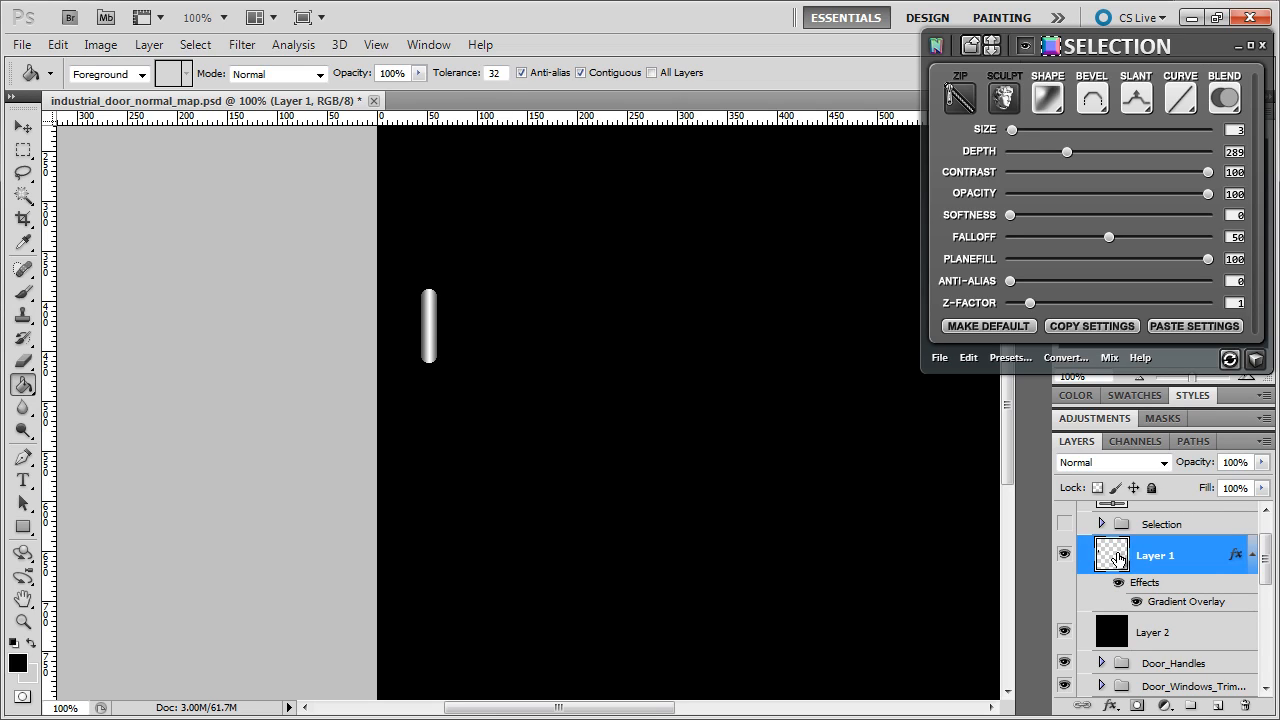
pyautogui.click(1068, 526)
pyautogui.click(1252, 358)
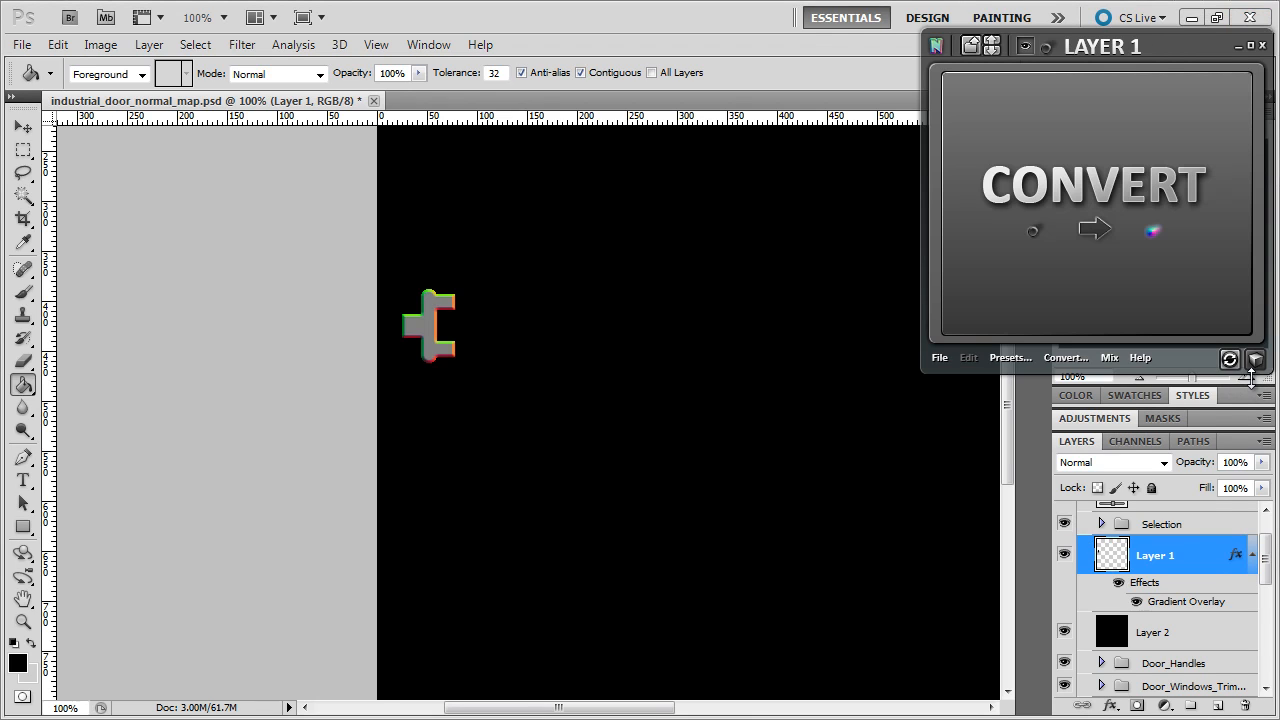
# - At 300% zoom, draw the hinge cylinder with the Pencil on new Layer 3 at 50% opacity
pyautogui.hotkey('ctrl', '+')
pyautogui.hotkey('ctrl', '+')
pyautogui.moveTo(550, 708); pyautogui.dragTo(475, 708)
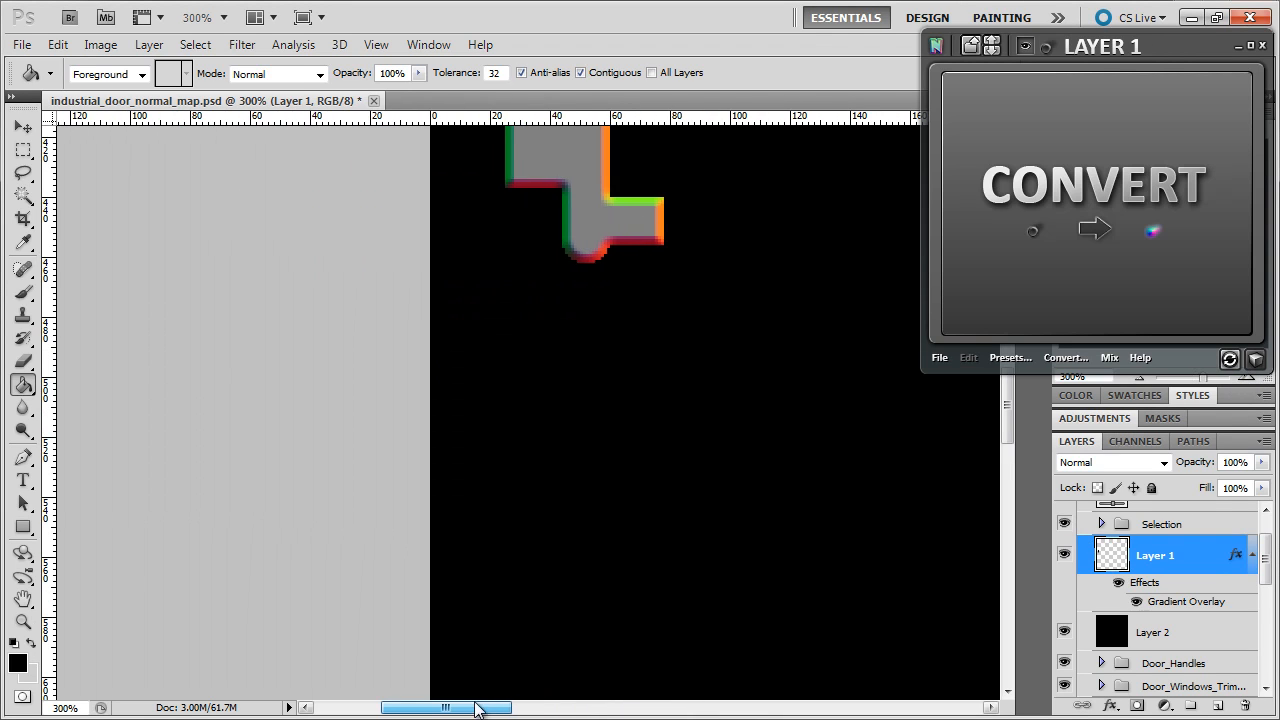
pyautogui.scroll(5, 600, 314)
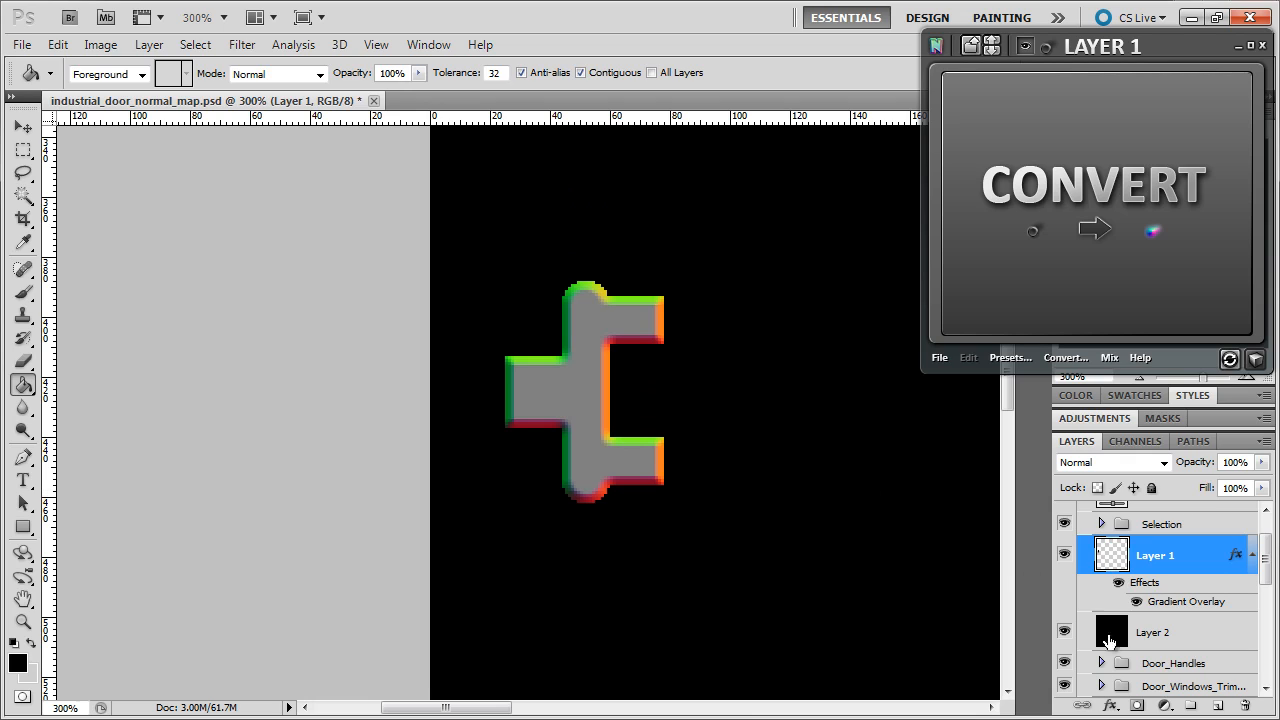
pyautogui.click(1218, 706)
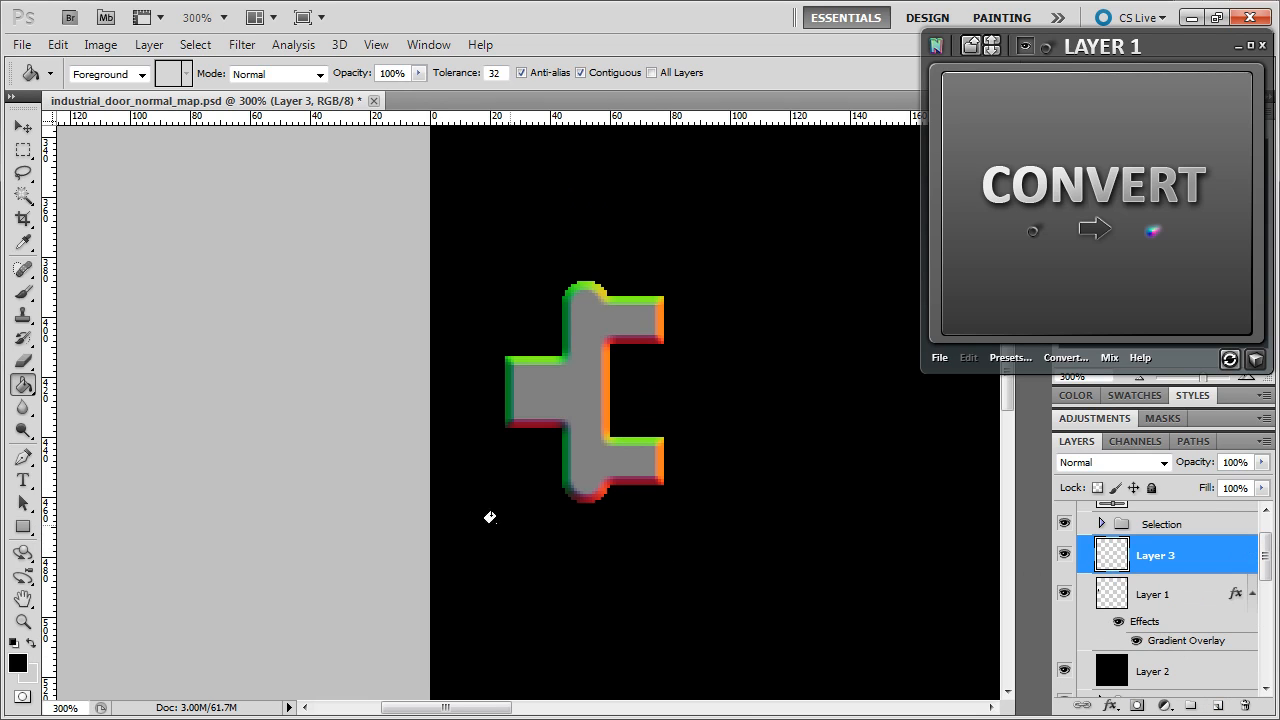
pyautogui.moveTo(24, 294); pyautogui.dragTo(84, 316)
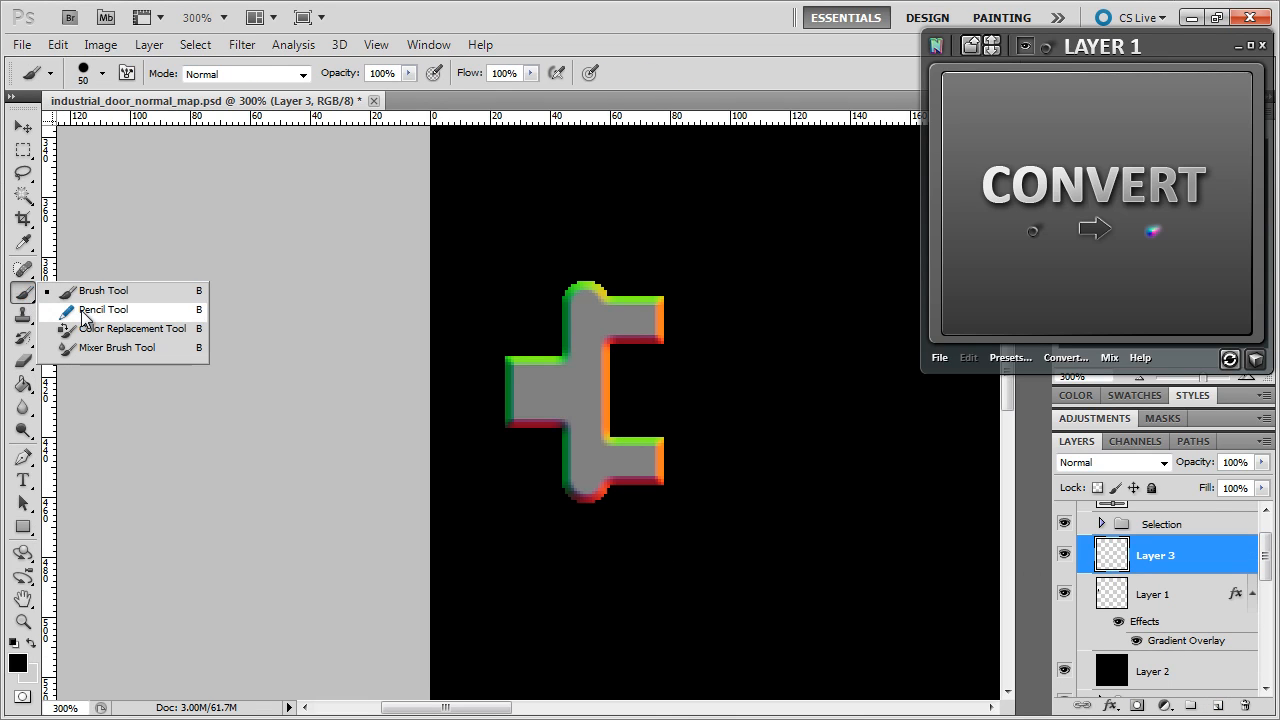
pyautogui.click(95, 310)
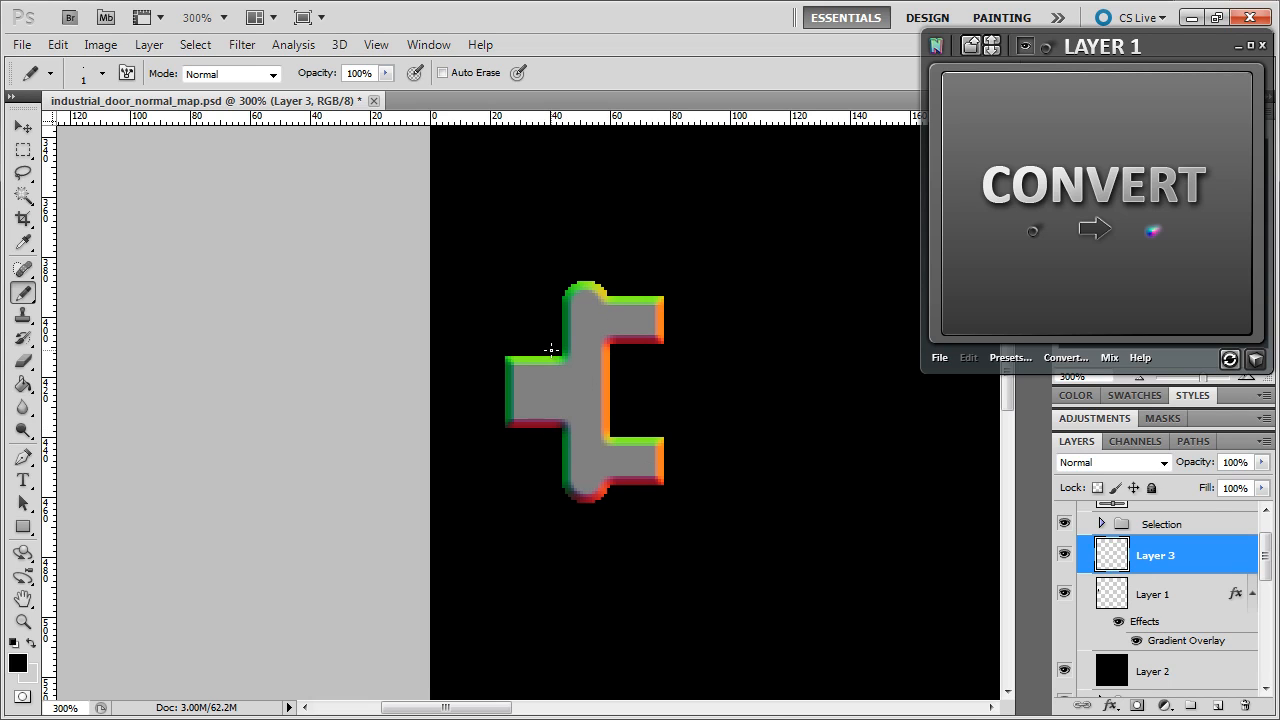
pyautogui.click(1064, 524)
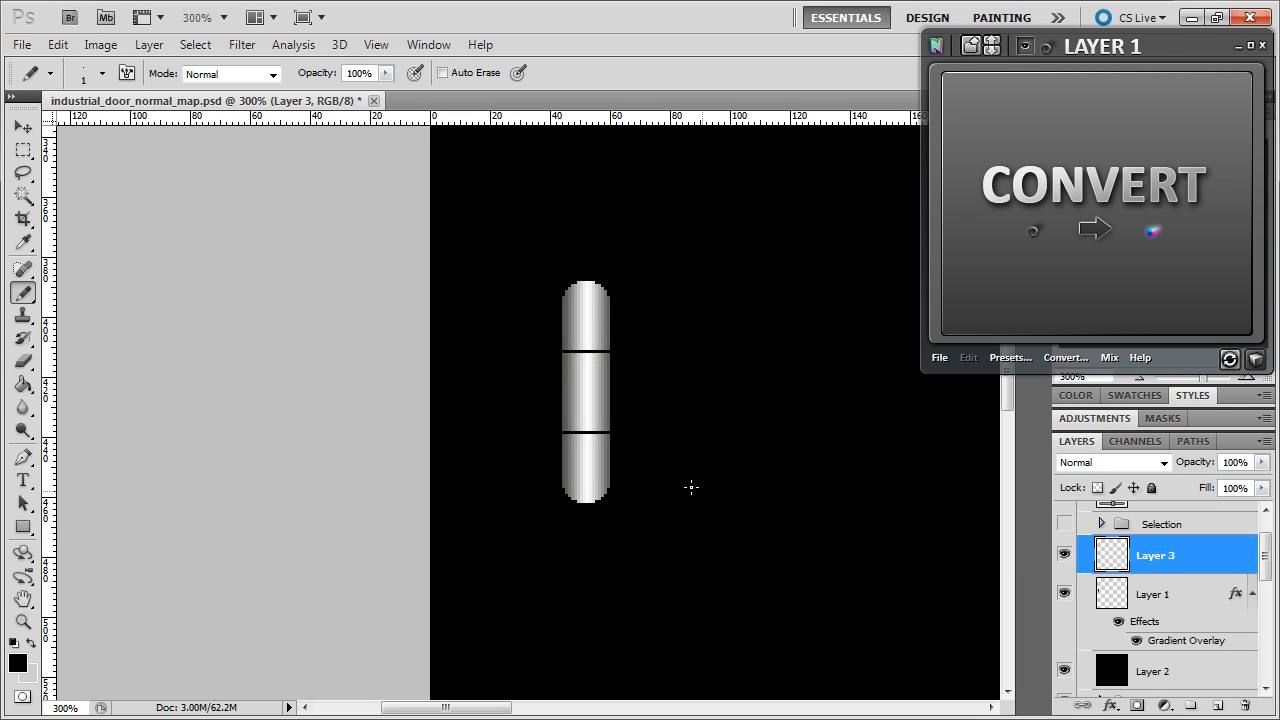
pyautogui.click(1250, 463)
pyautogui.write('50')
# - Merge Layer 1 into Layer 3, move it above the Selection group, and duplicate it
pyautogui.keyDown('shift'); pyautogui.click(1150, 598); pyautogui.keyUp('shift')
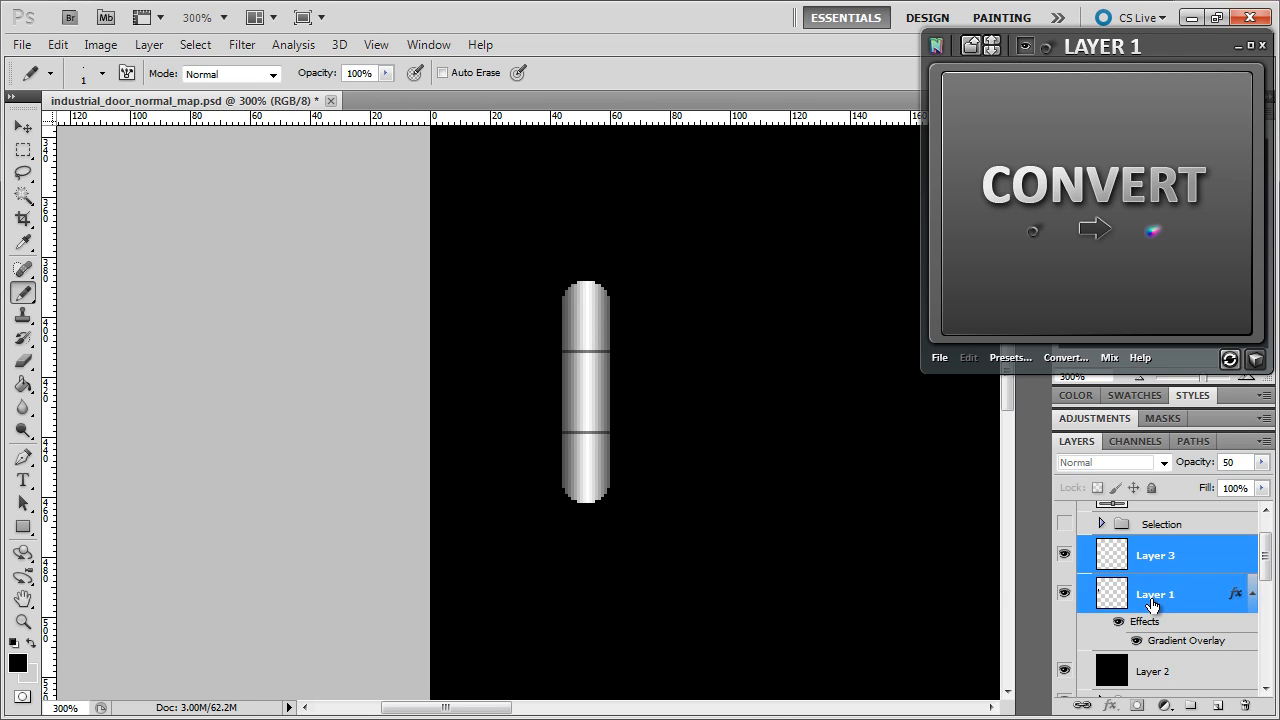
pyautogui.rightClick(1148, 597)
pyautogui.click(1100, 543)
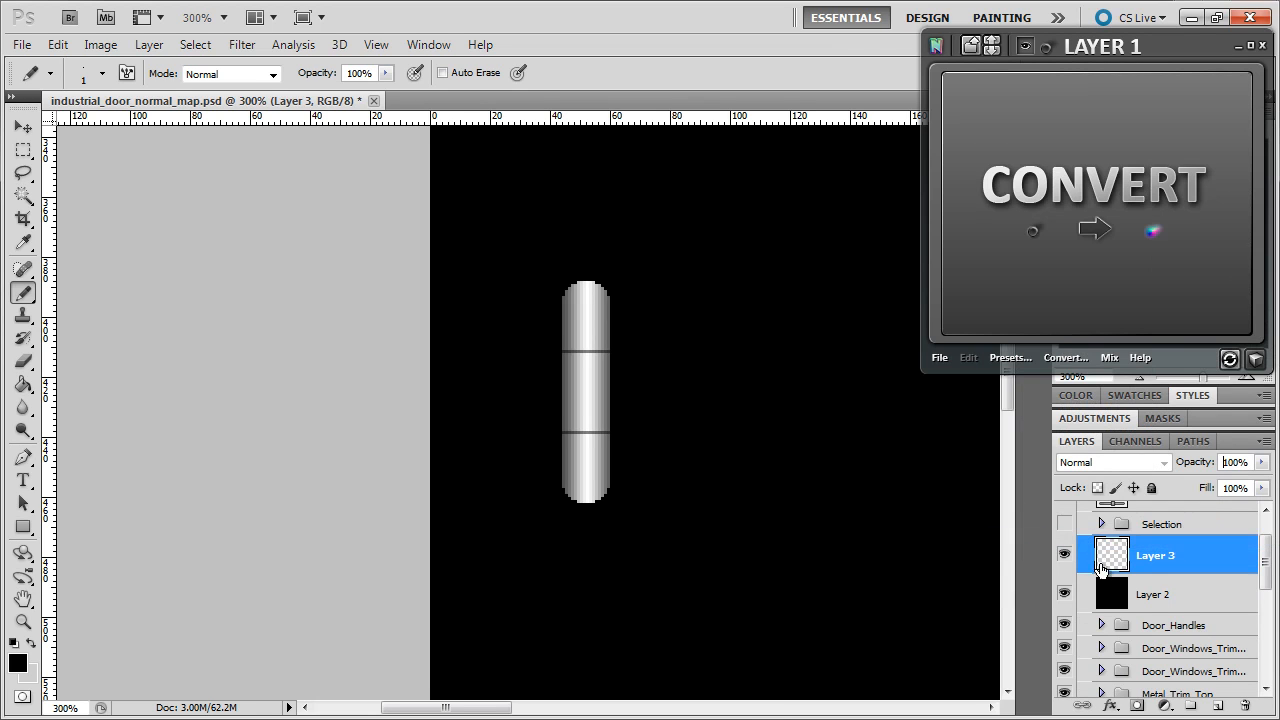
pyautogui.click(1064, 526)
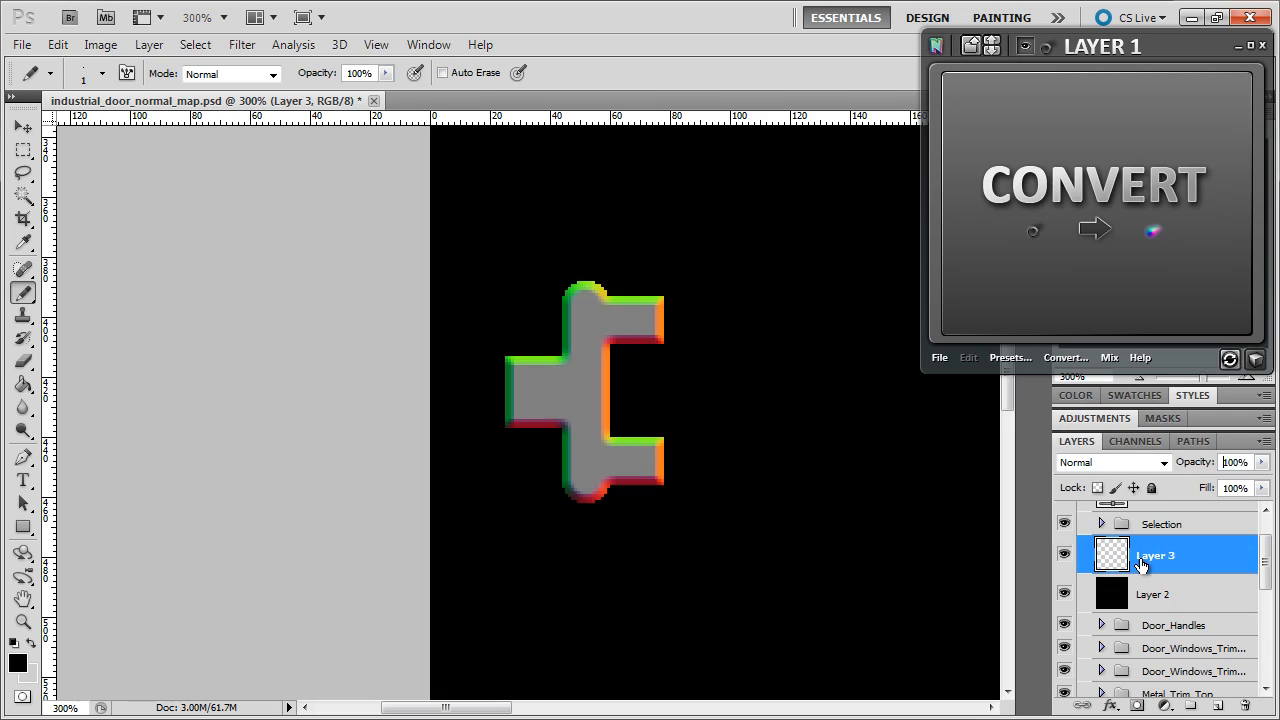
pyautogui.moveTo(1147, 566); pyautogui.dragTo(1148, 524)
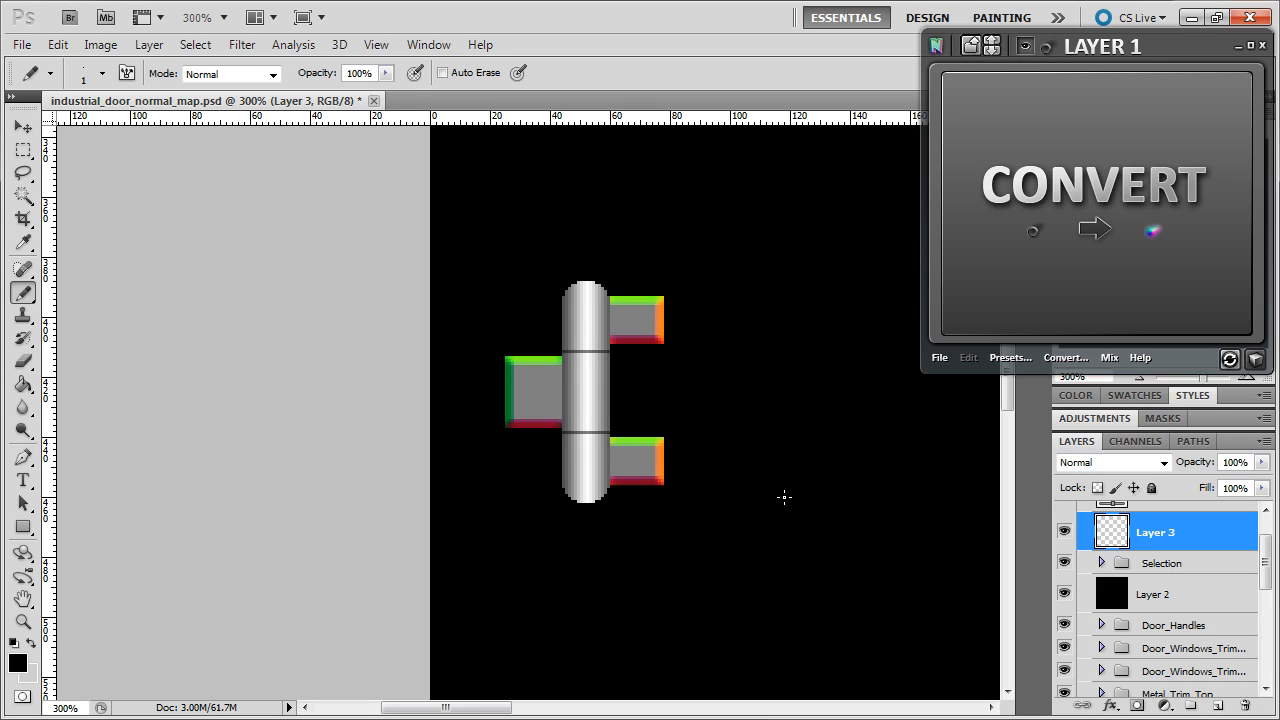
pyautogui.hotkey('ctrl', 'j')
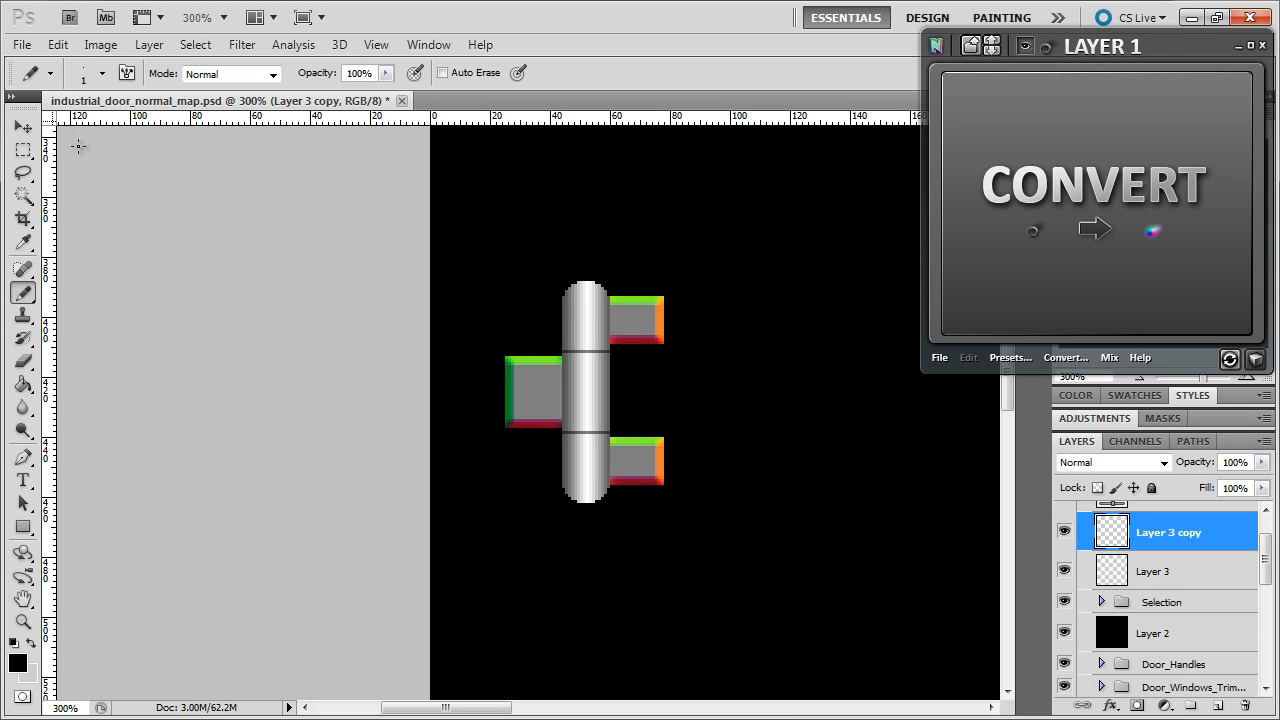
# - Move Layer 3 copy onto the next cross-shaped bracket with the Move tool
pyautogui.click(23, 127)
pyautogui.scroll(-5, 640, 430)
pyautogui.scroll(-4, 614, 294)
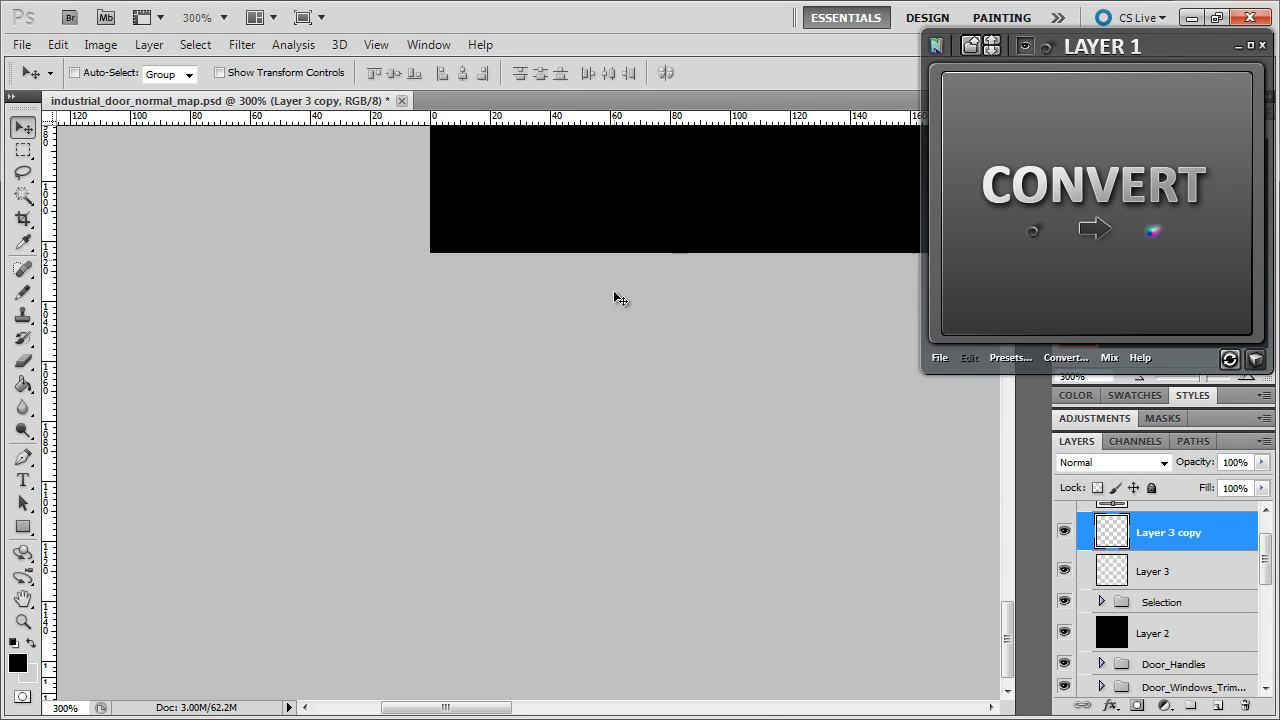
pyautogui.scroll(8, 600, 294)
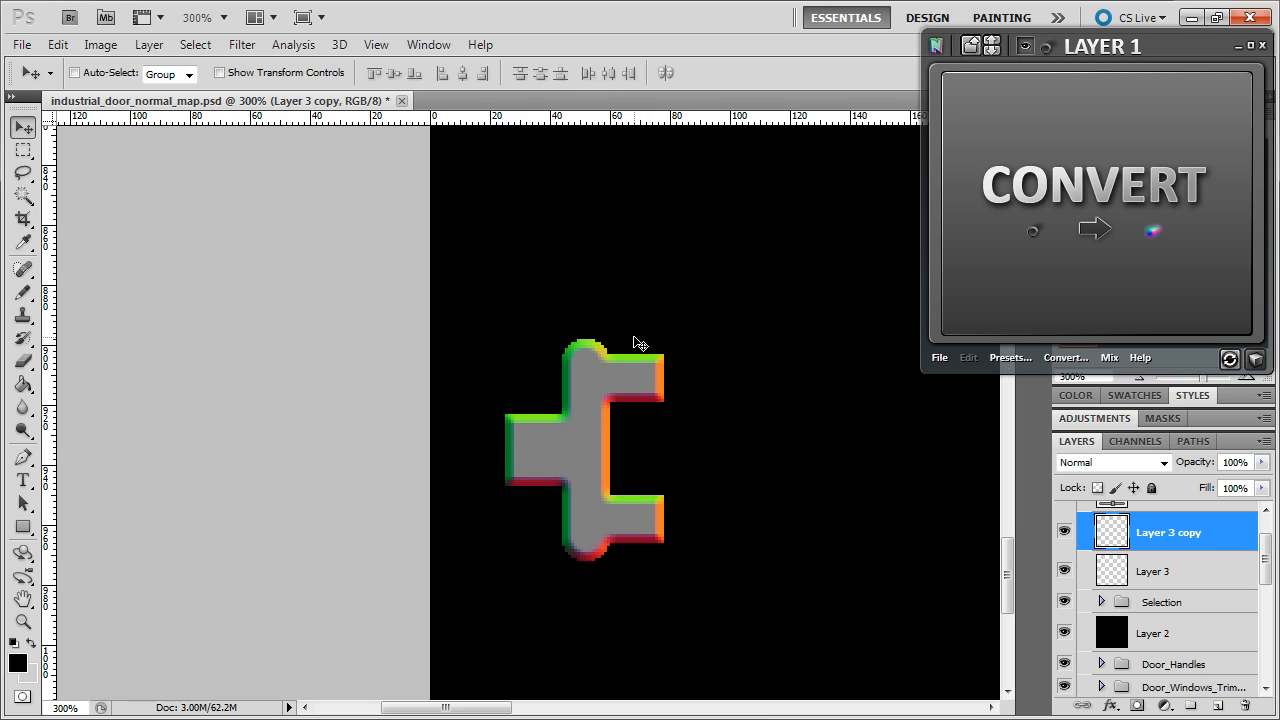
pyautogui.moveTo(632, 407); pyautogui.dragTo(632, 425)
pyautogui.moveTo(634, 237); pyautogui.dragTo(629, 476)
pyautogui.moveTo(659, 352)
pyautogui.mouseDown()
pyautogui.moveTo(663, 455)
pyautogui.moveTo(660, 431)
pyautogui.mouseUp()
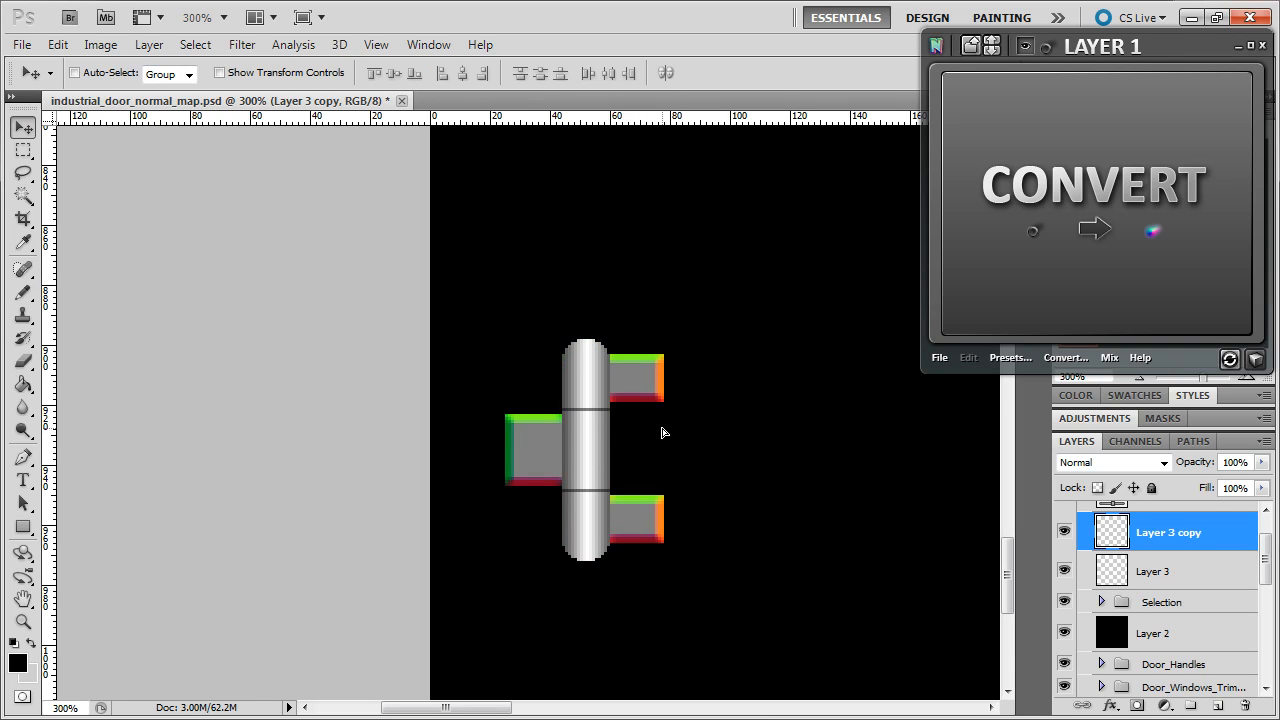
# - Duplicate the hinge twice and align the copies over the two right-side brackets
pyautogui.moveTo(474, 716); pyautogui.dragTo(846, 714)
pyautogui.hotkey('ctrl', 'j')
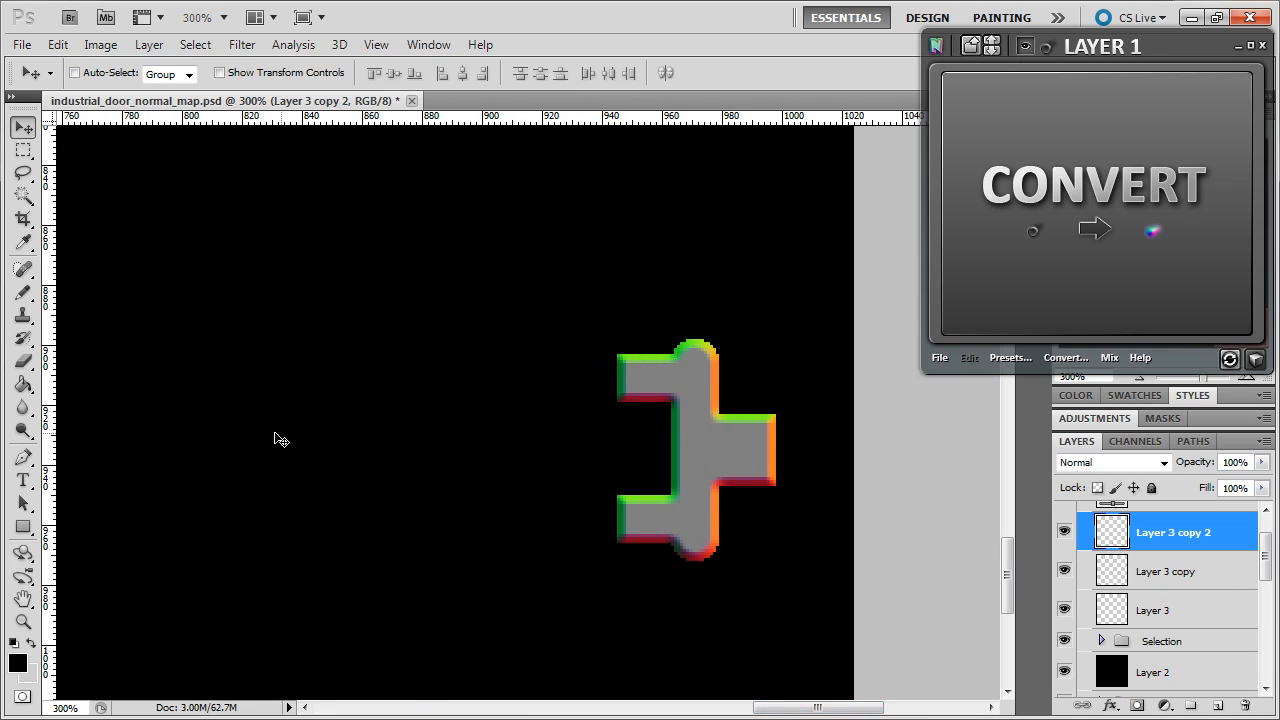
pyautogui.moveTo(95, 458); pyautogui.dragTo(617, 450)
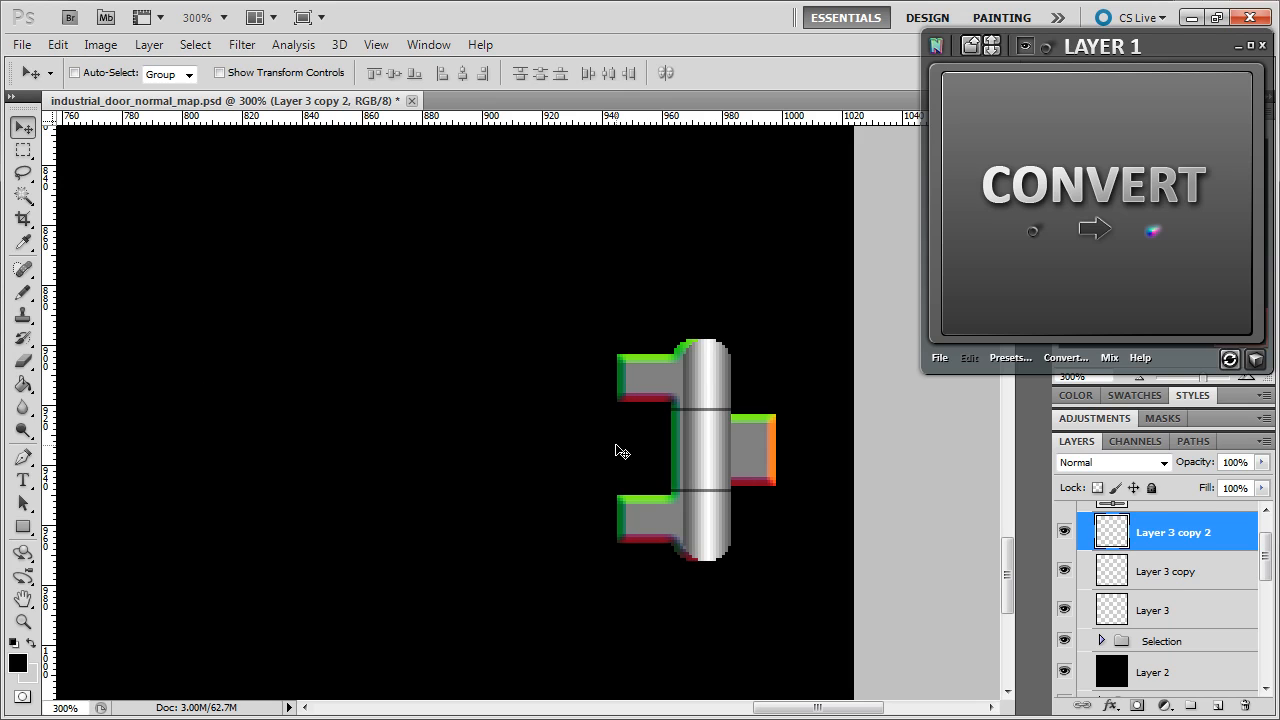
pyautogui.press('Left')
pyautogui.press('Left')
pyautogui.press('Left')
pyautogui.press('Left')
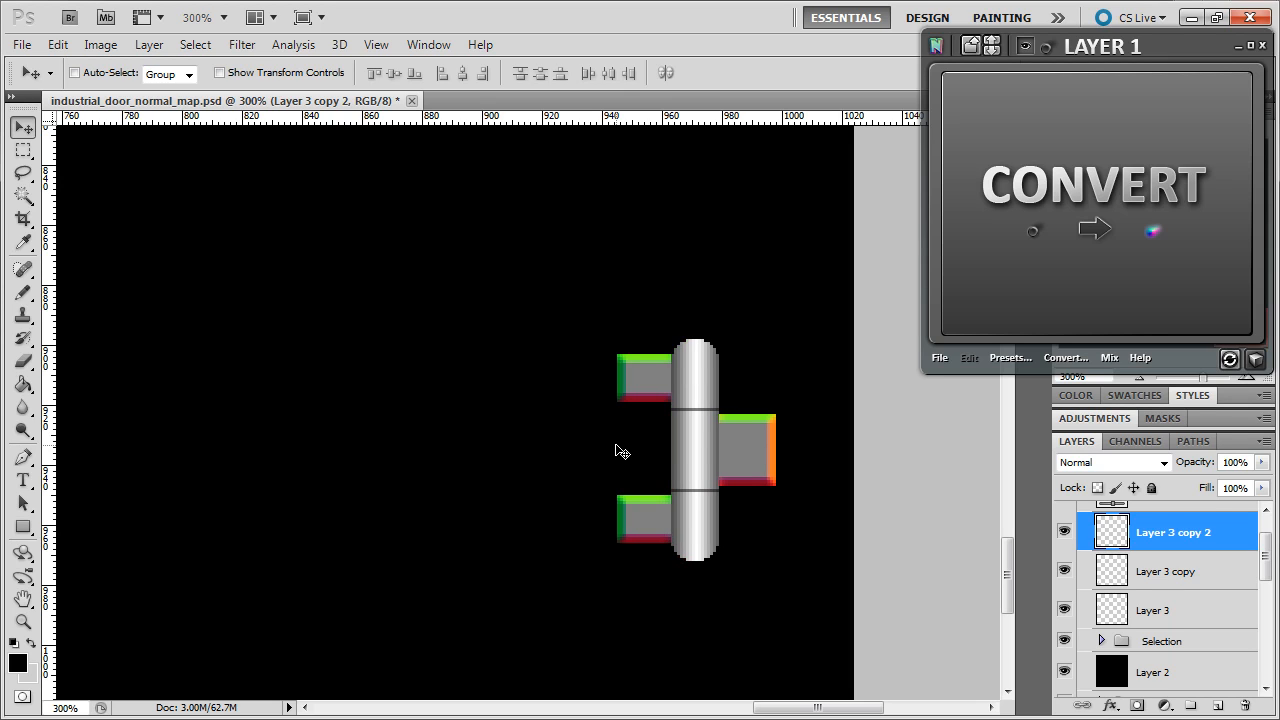
pyautogui.scroll(5, 617, 451)
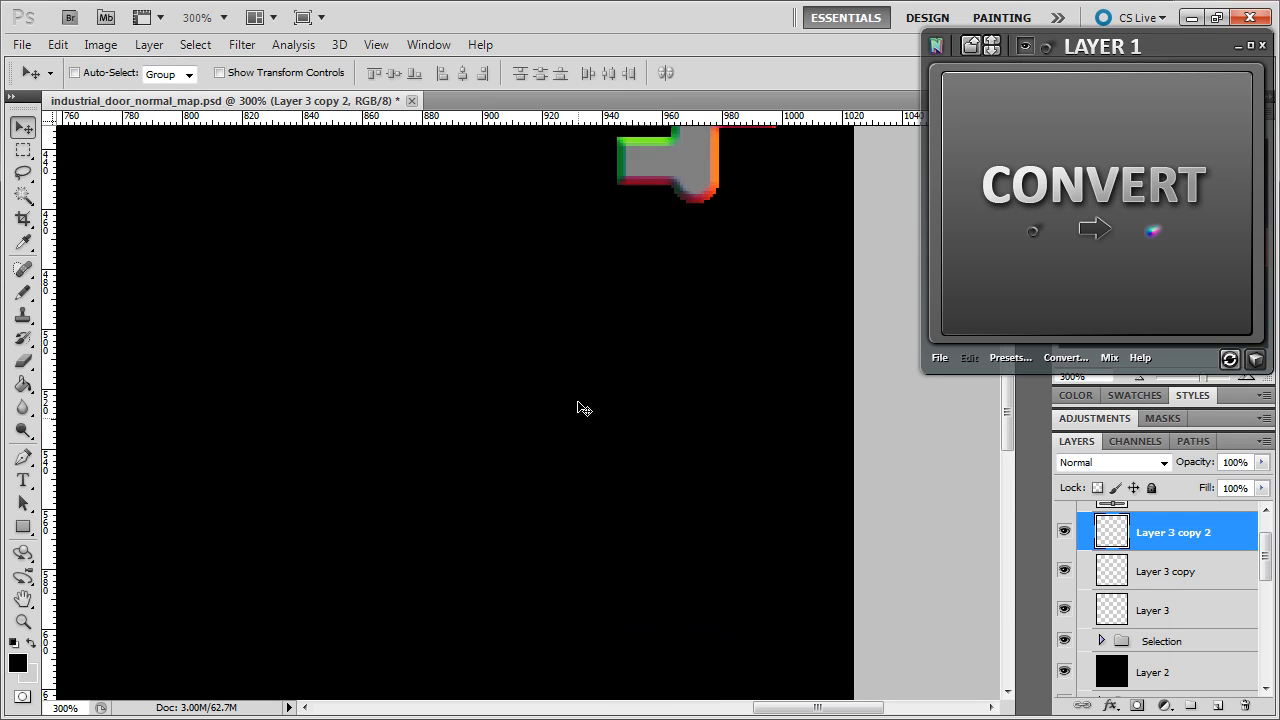
pyautogui.scroll(5, 577, 408)
pyautogui.hotkey('ctrl', 'j')
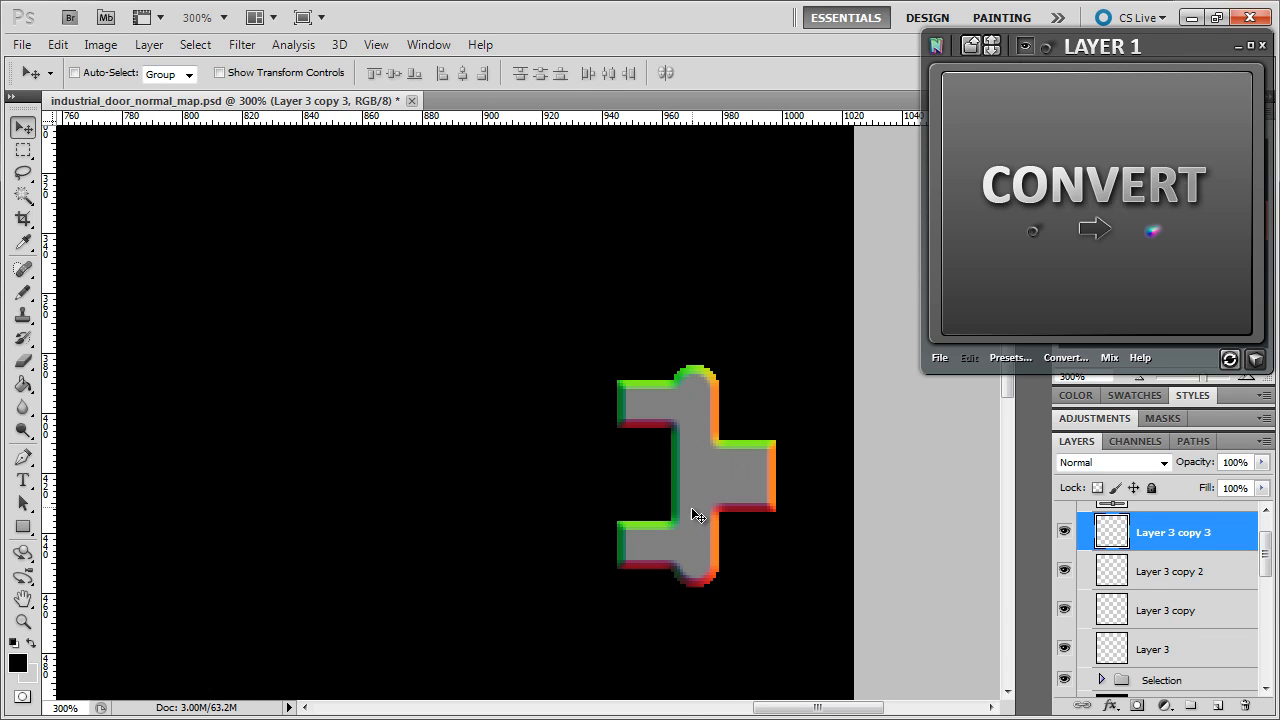
pyautogui.moveTo(697, 515); pyautogui.dragTo(710, 557)
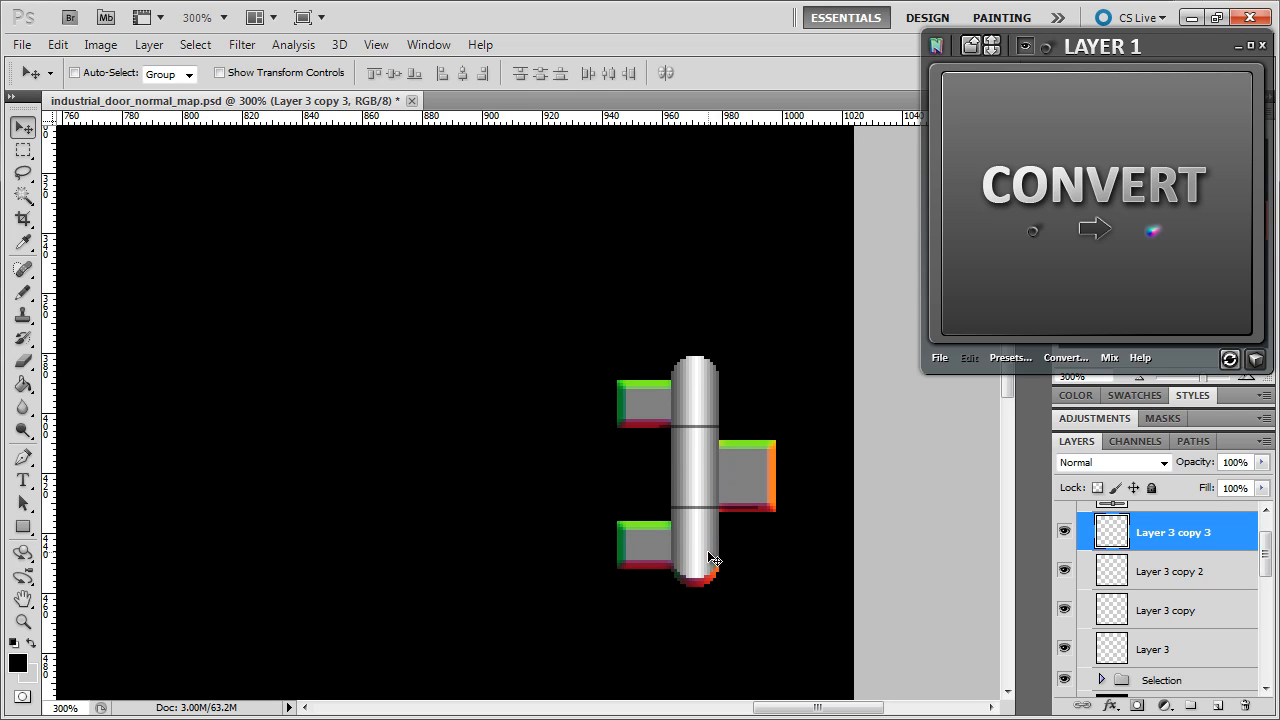
pyautogui.press('Down')
pyautogui.press('Down')
pyautogui.press('Down')
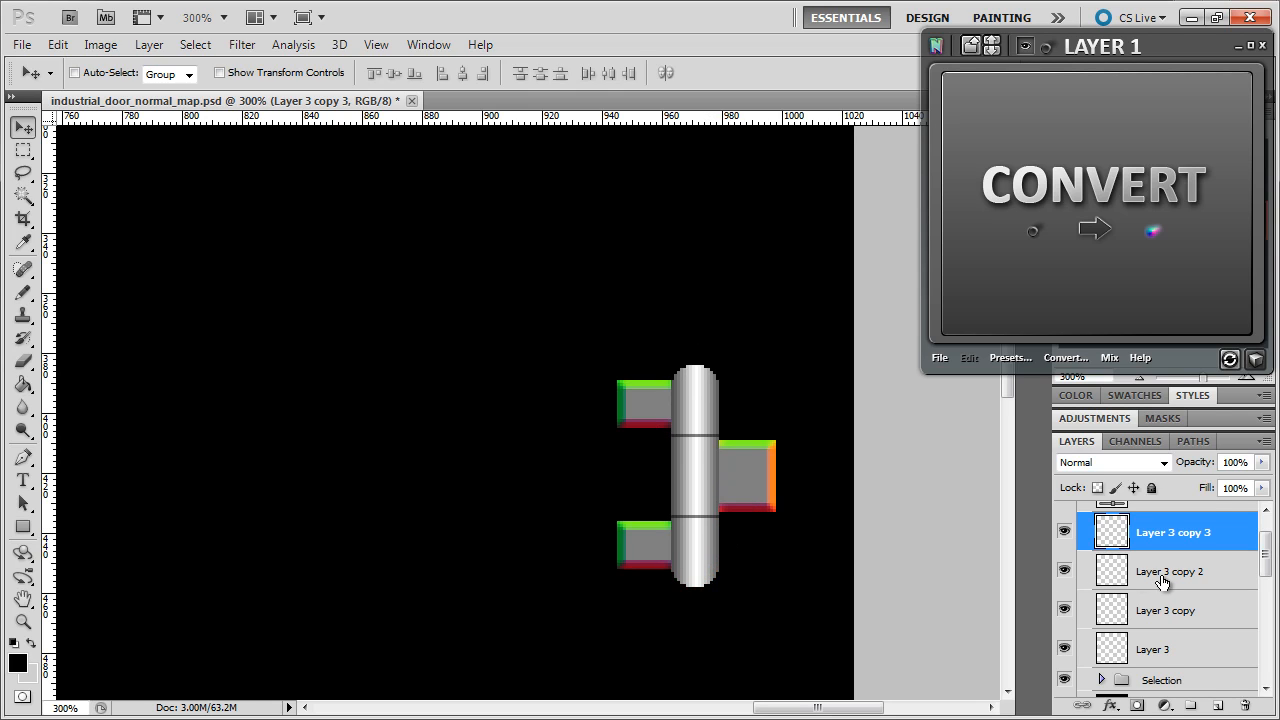
# - Merge the four hinge layers, move them below Selection, then merge them with black Layer 2
pyautogui.keyDown('shift'); pyautogui.click(1158, 650); pyautogui.keyUp('shift')
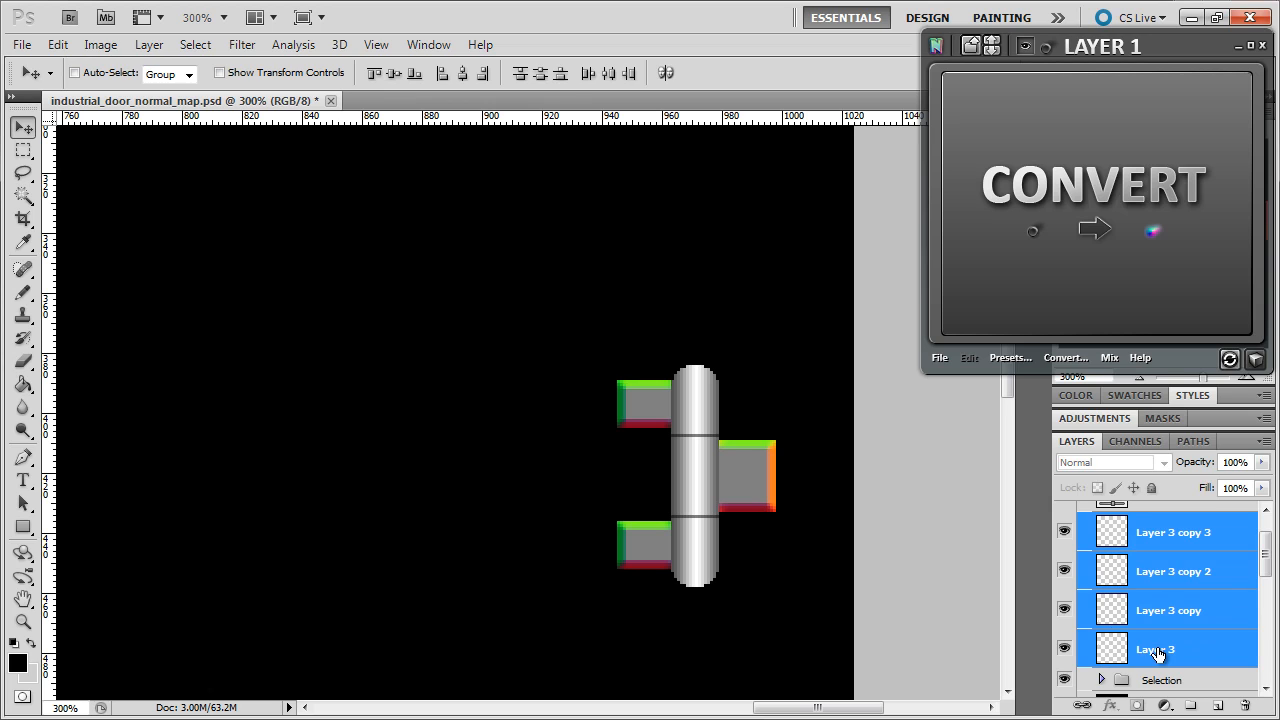
pyautogui.rightClick(1158, 650)
pyautogui.click(1060, 588)
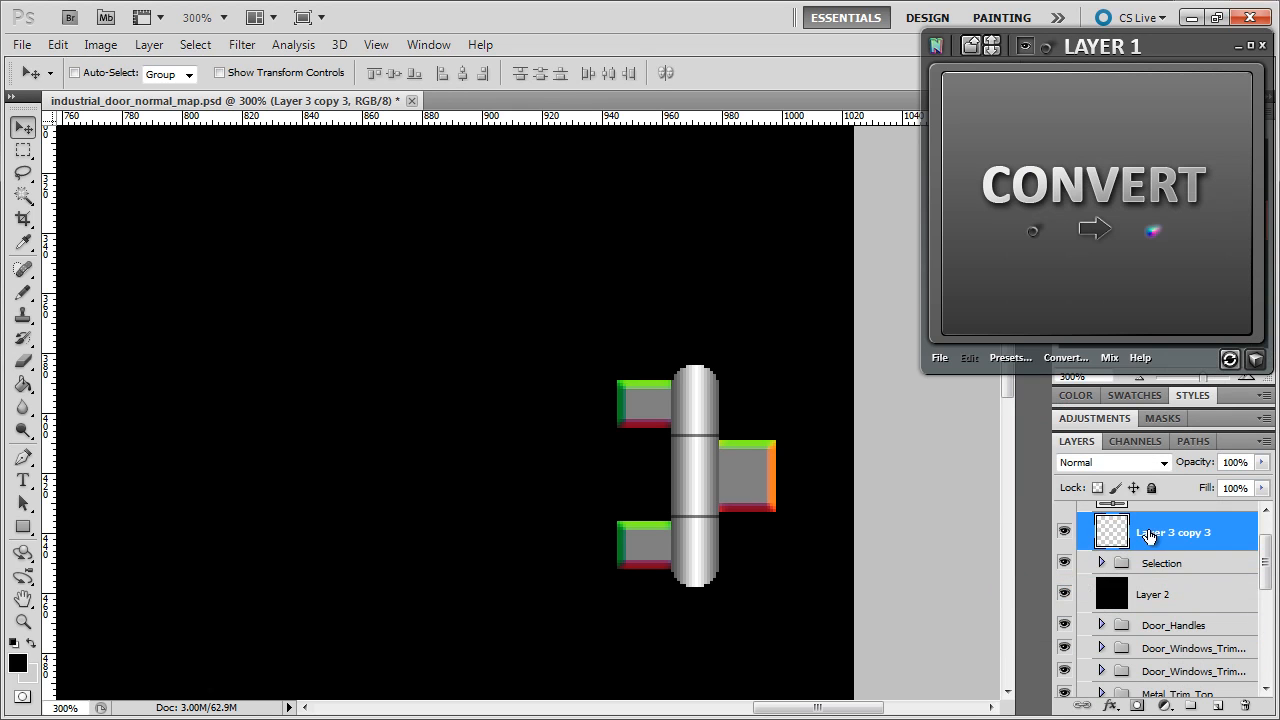
pyautogui.moveTo(1148, 536); pyautogui.dragTo(1154, 584)
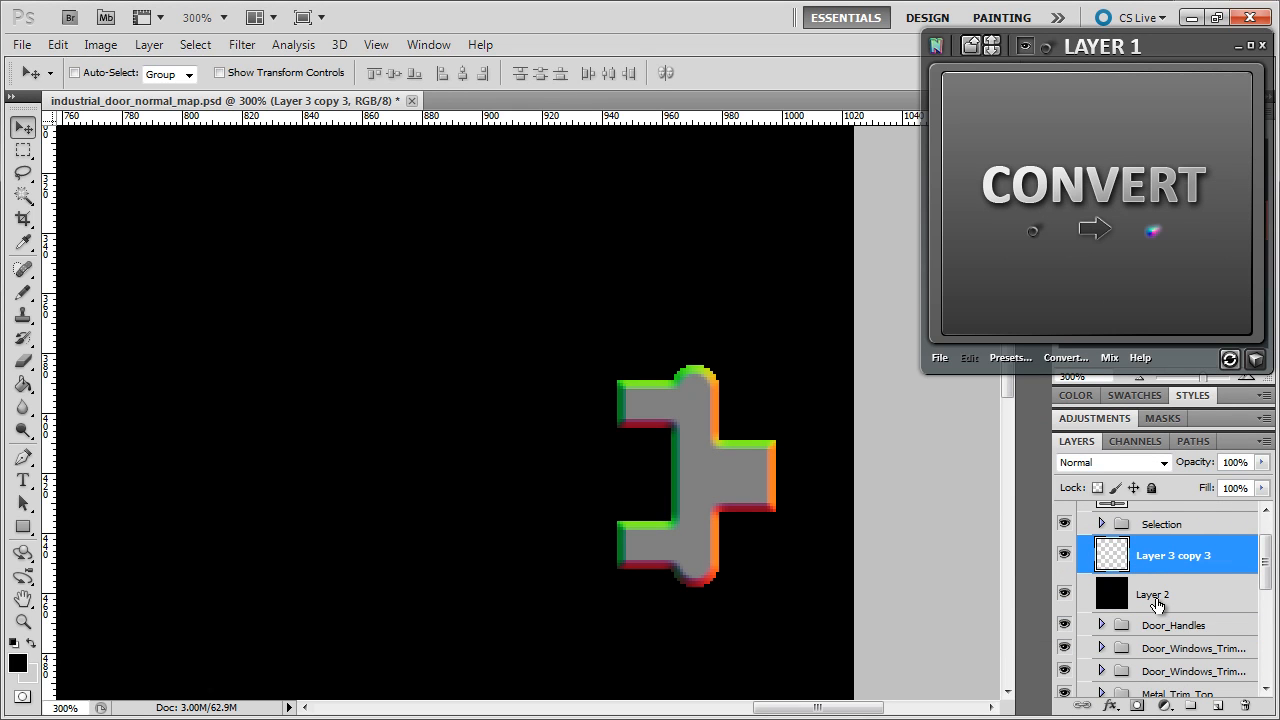
pyautogui.keyDown('shift'); pyautogui.click(1157, 600); pyautogui.keyUp('shift')
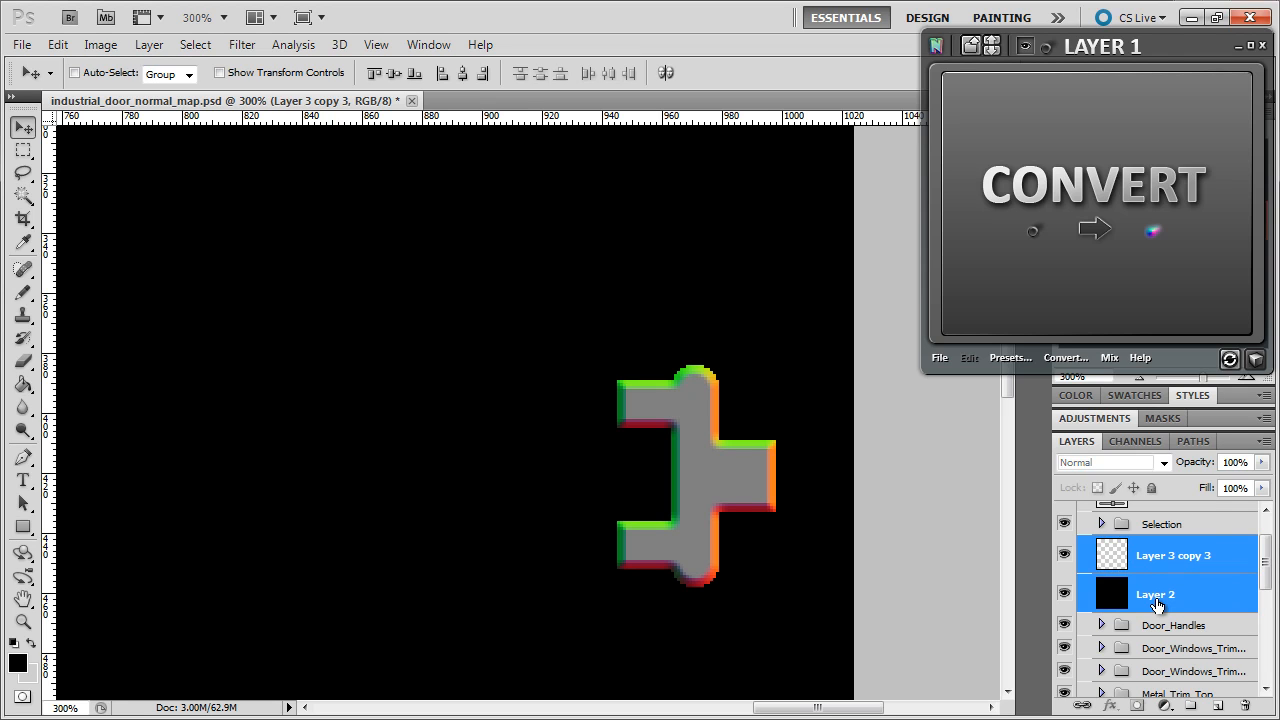
pyautogui.rightClick(1157, 604)
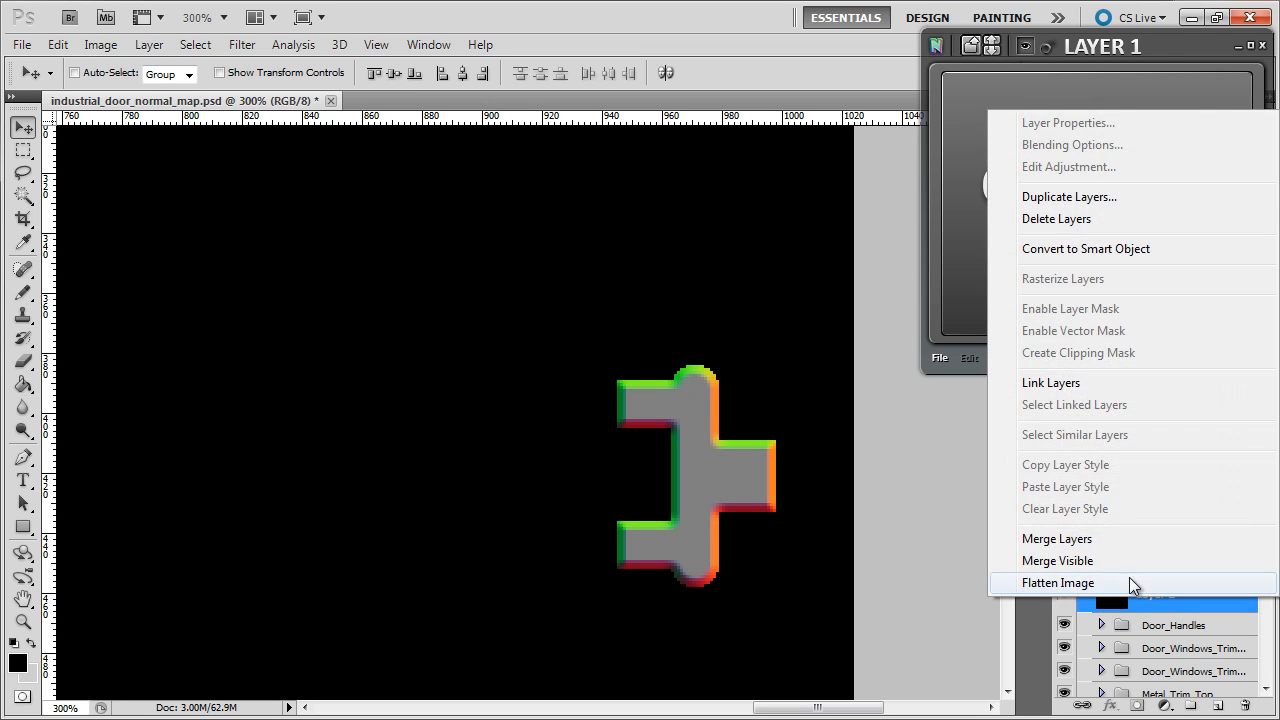
pyautogui.click(1087, 537)
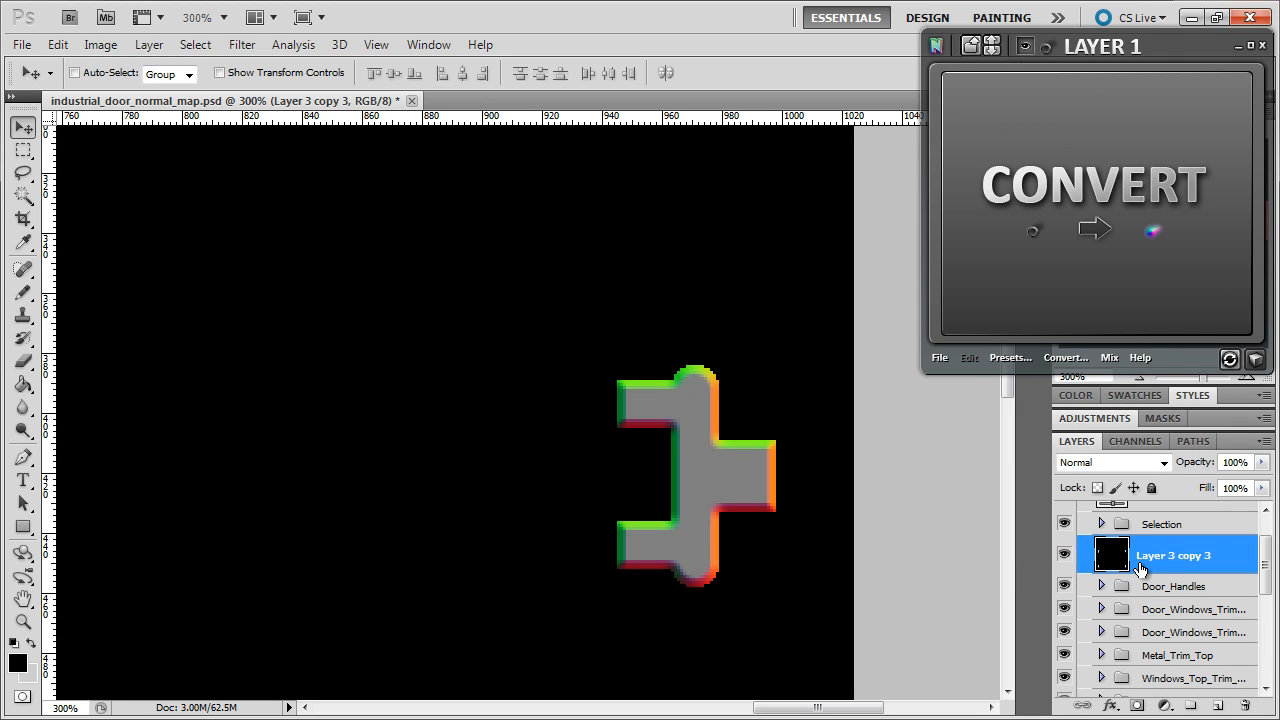
pyautogui.click(1137, 382)
pyautogui.click(1137, 382)
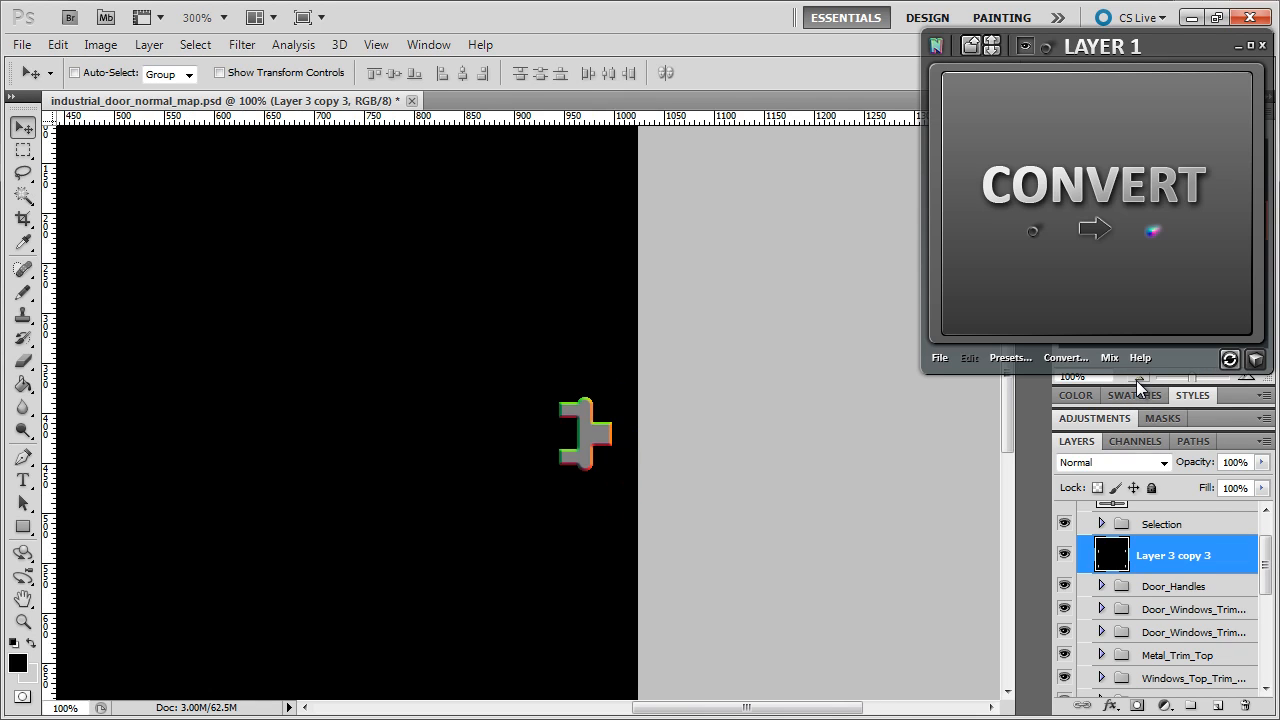
# - At 50% zoom, hide the Selection group and convert the merged hinges with nDo's Photograph conversion
pyautogui.click(1137, 382)
pyautogui.click(1137, 382)
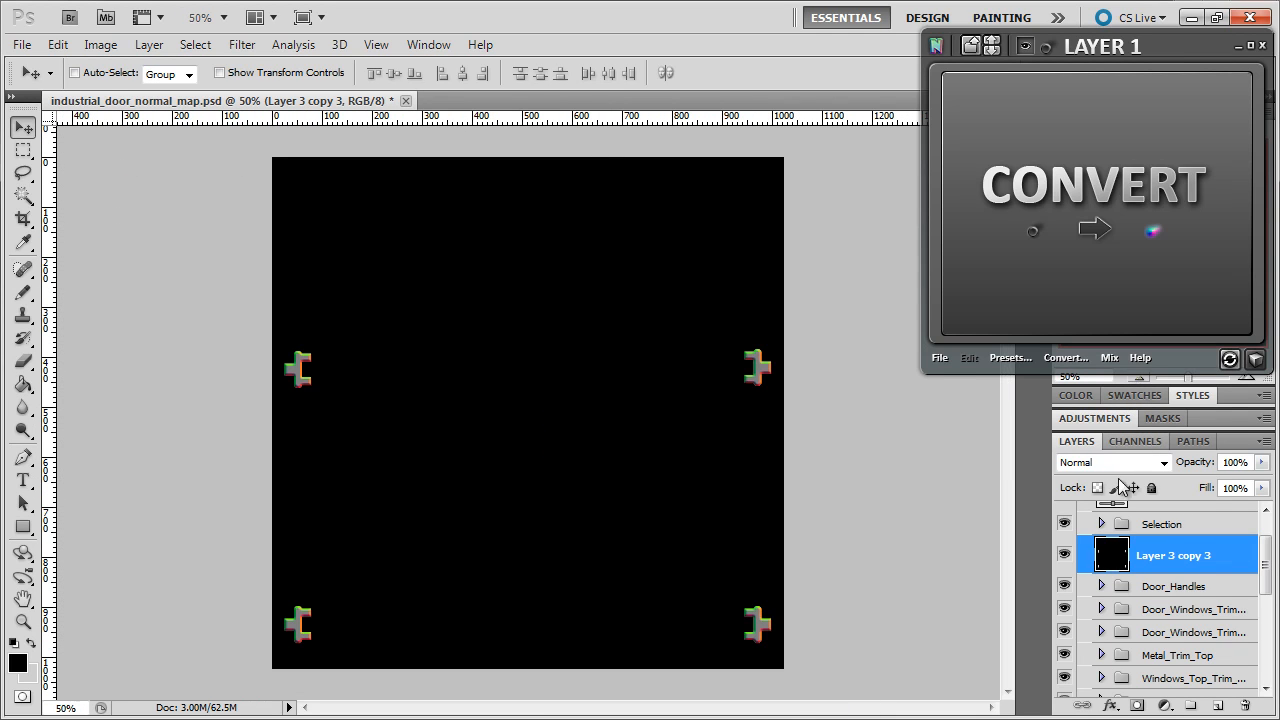
pyautogui.click(1065, 524)
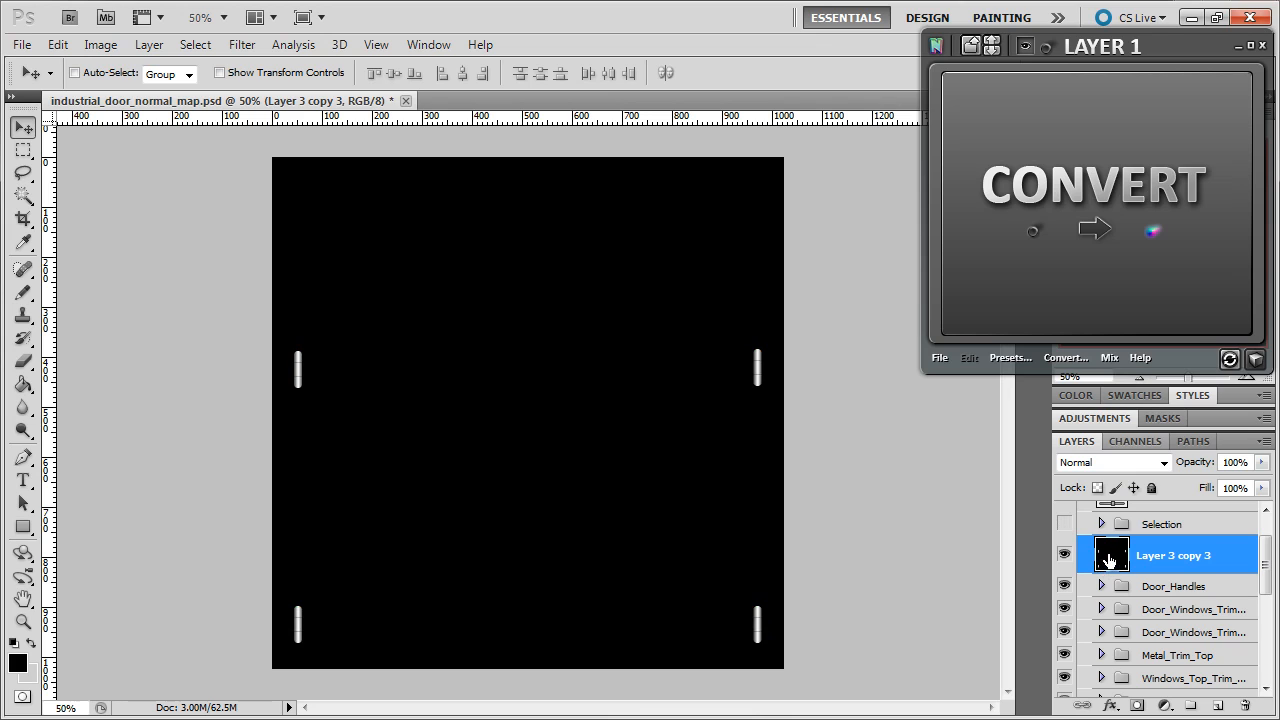
pyautogui.click(1099, 238)
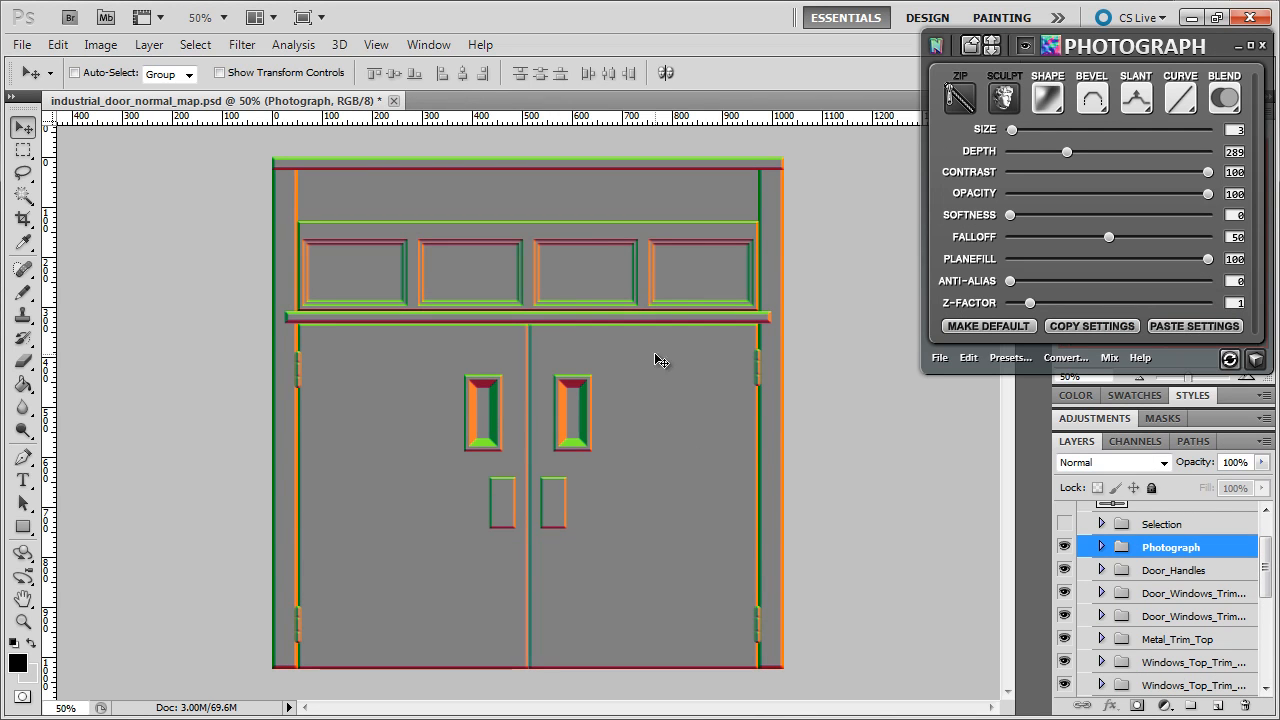
# - Show the NORMAL group's blue fill layer and zoom to 100% at the door's left edge
pyautogui.scroll(2, 1267, 572)
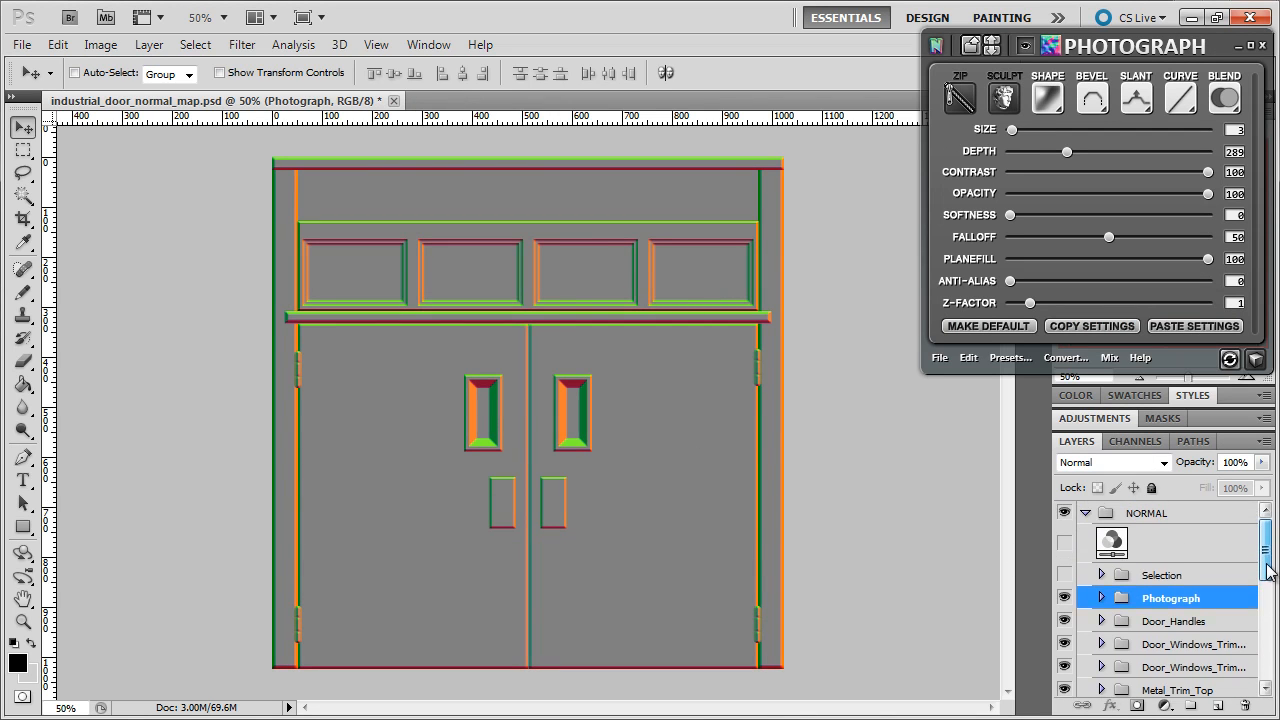
pyautogui.click(1064, 542)
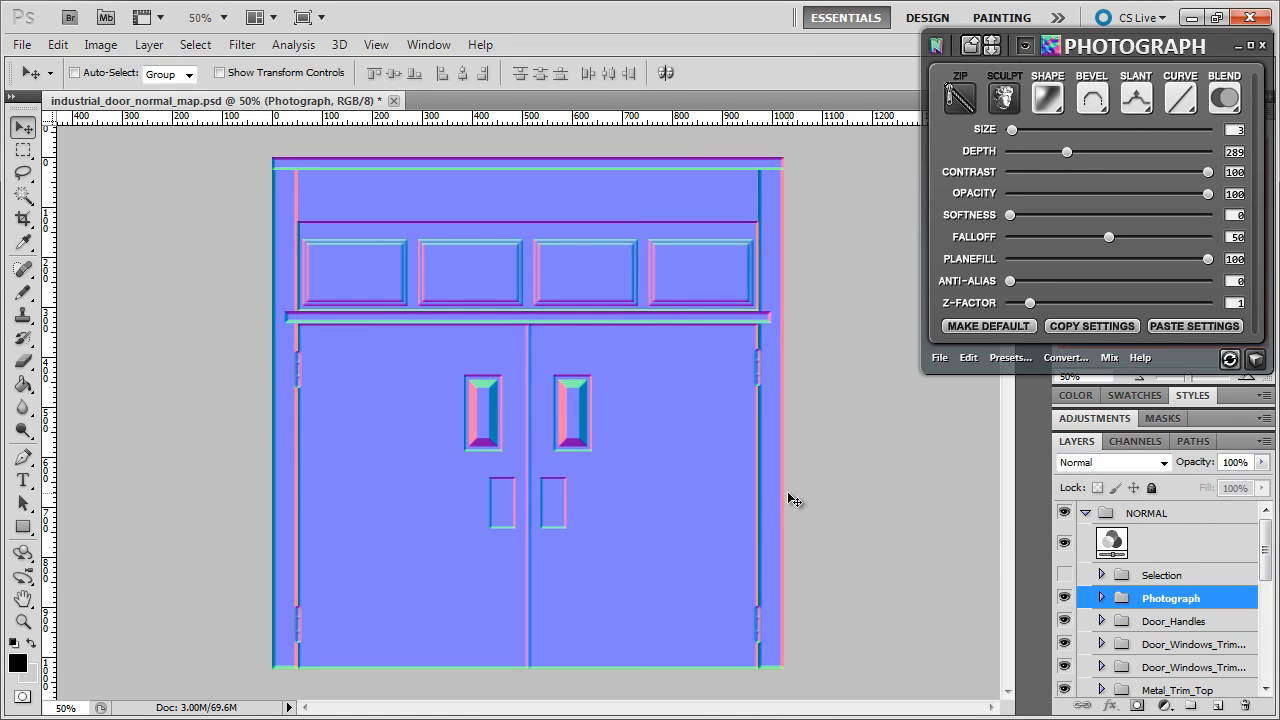
pyautogui.click(1247, 380)
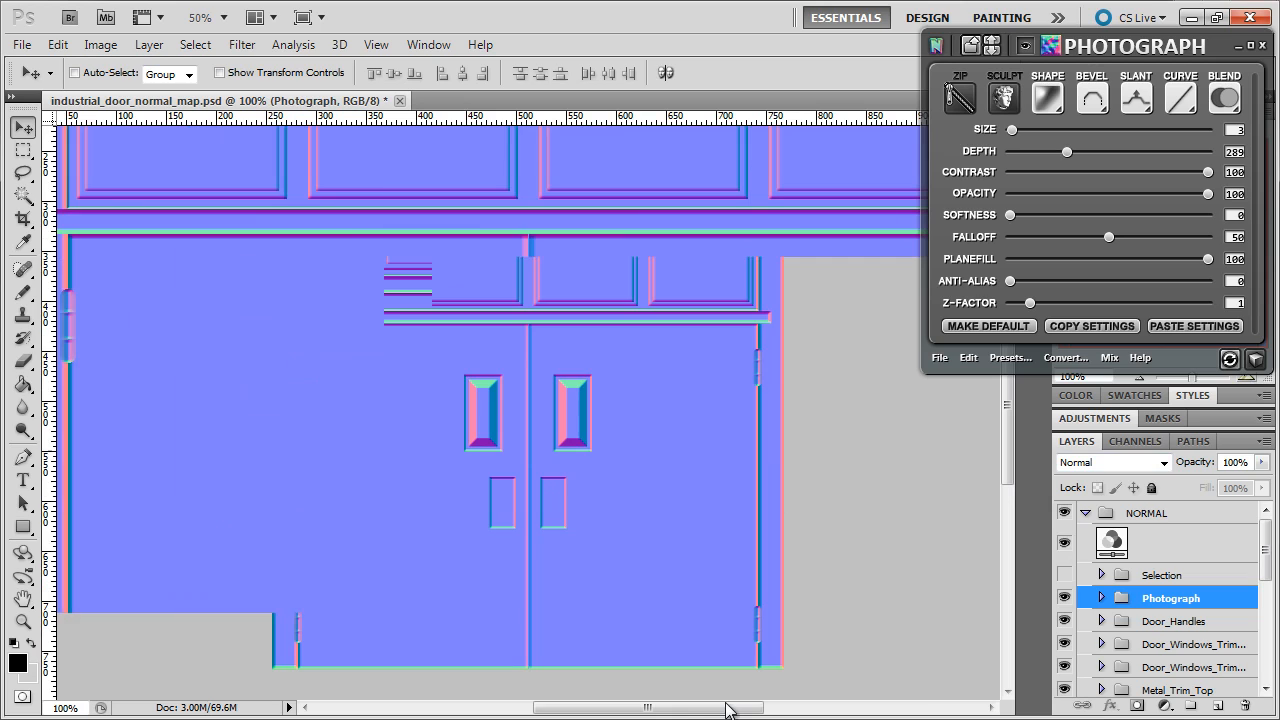
pyautogui.moveTo(727, 710); pyautogui.dragTo(625, 710)
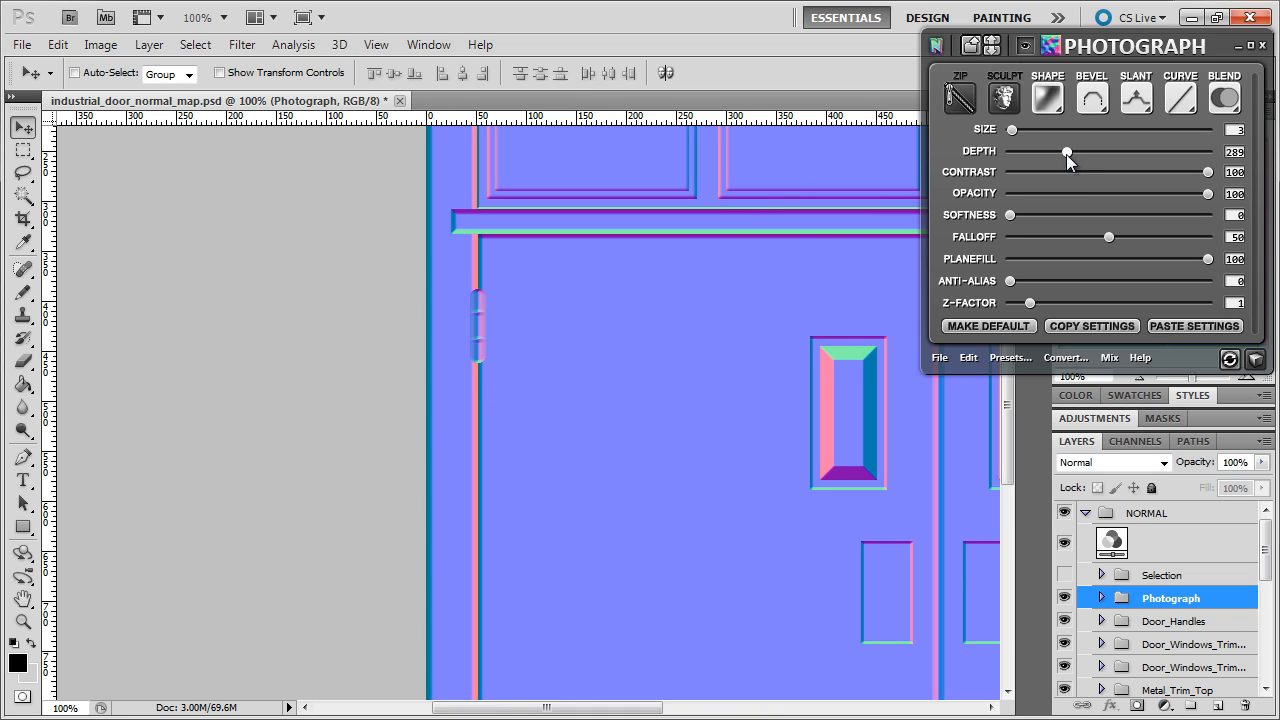
# - In nDo's Photograph panel, set Depth 999 and Size 1, with Emboss bevel and Half Round curve
pyautogui.moveTo(1066, 152); pyautogui.dragTo(1212, 152)
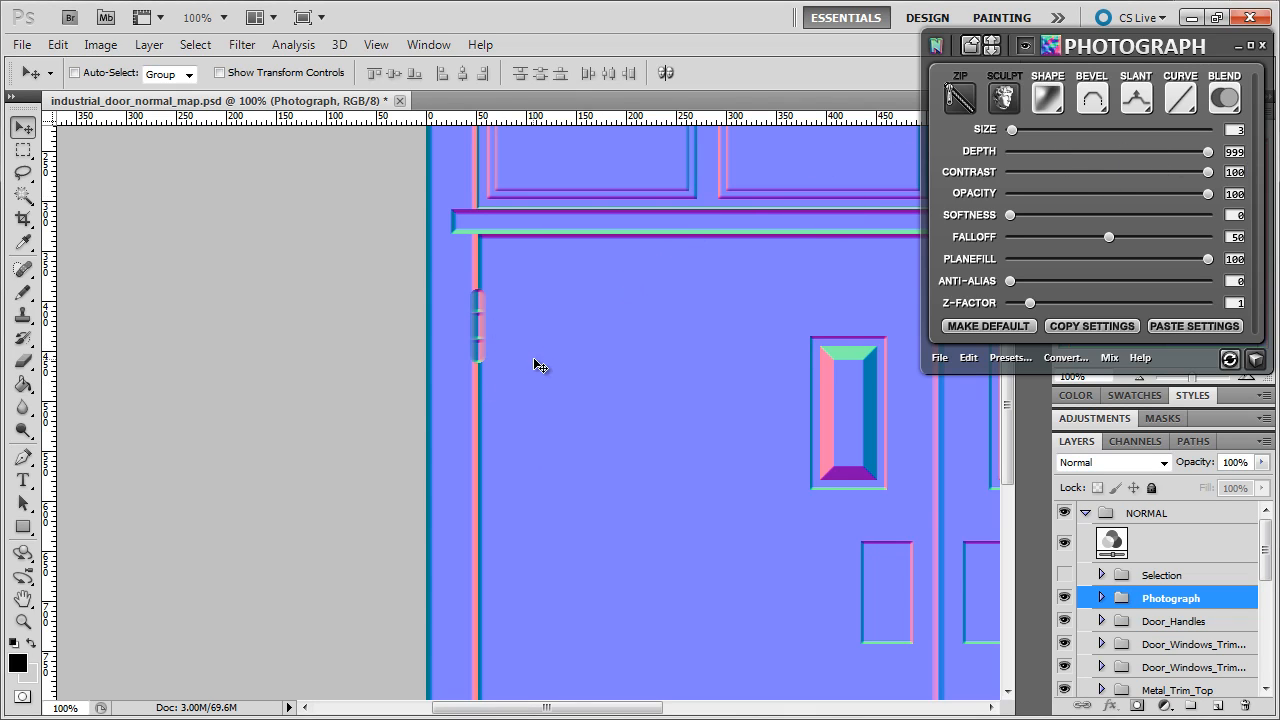
pyautogui.click(1013, 131)
pyautogui.click(1094, 104)
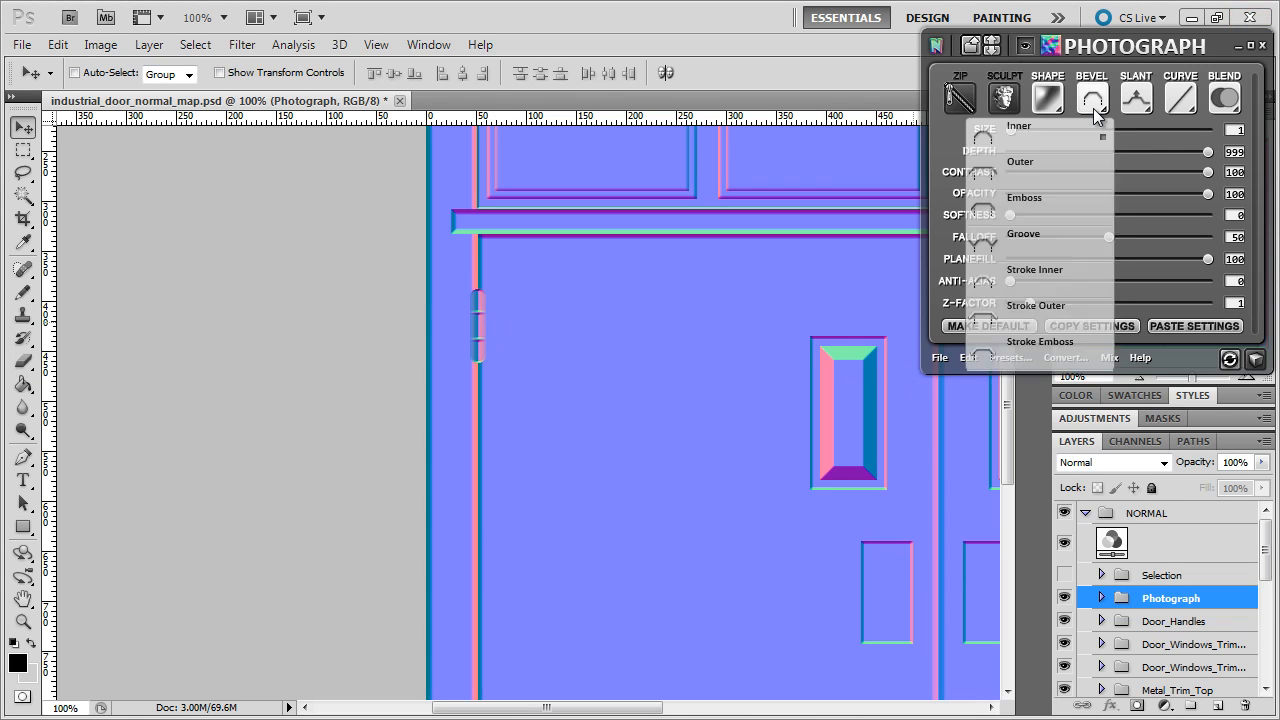
pyautogui.click(1011, 210)
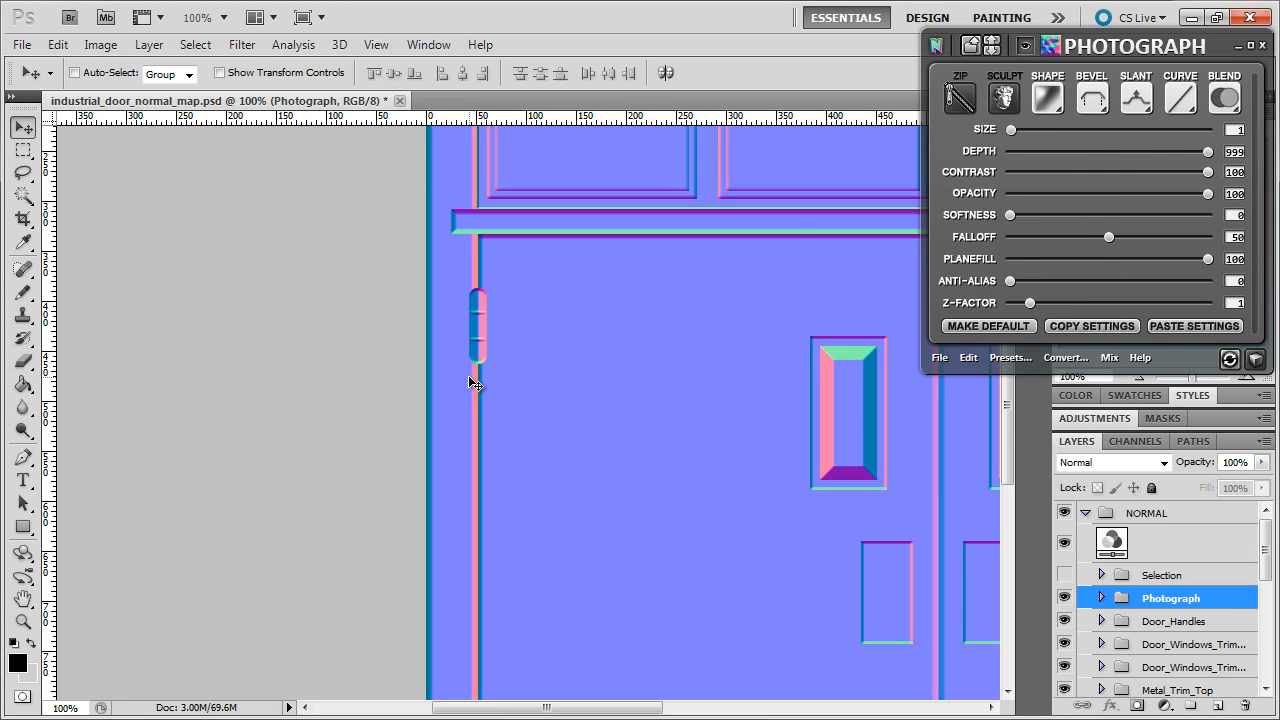
pyautogui.click(1189, 104)
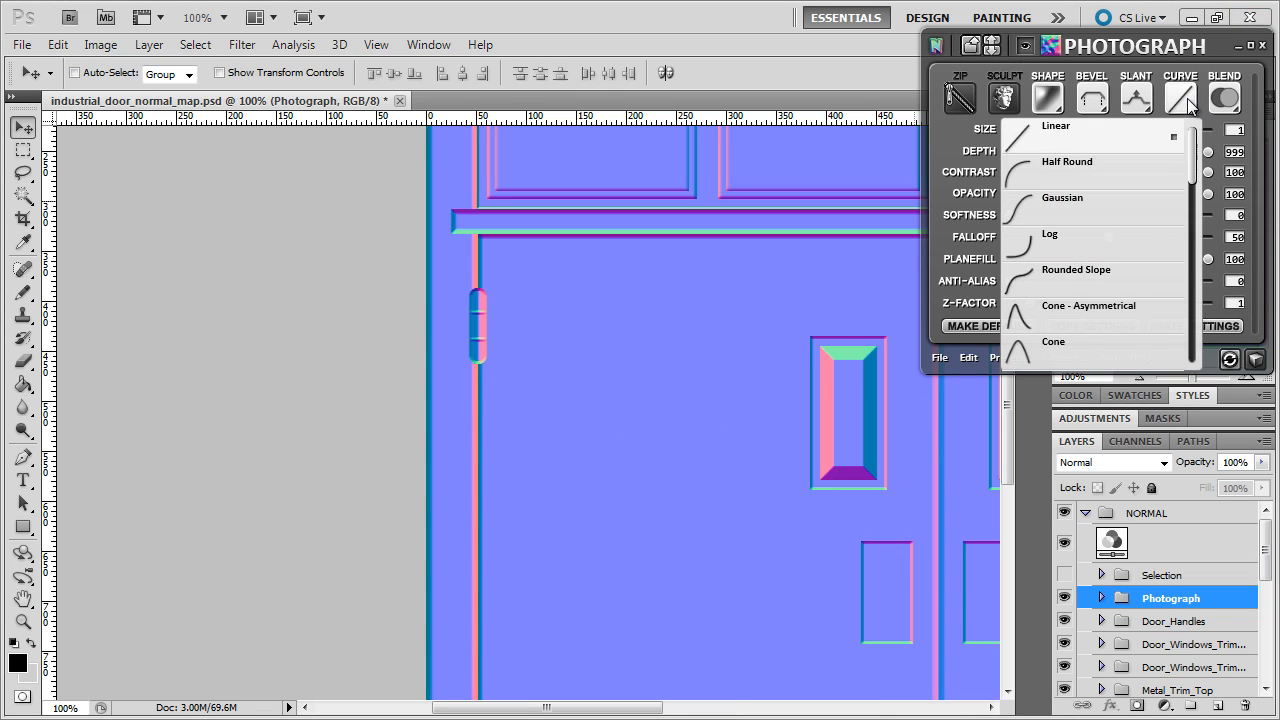
pyautogui.click(1115, 160)
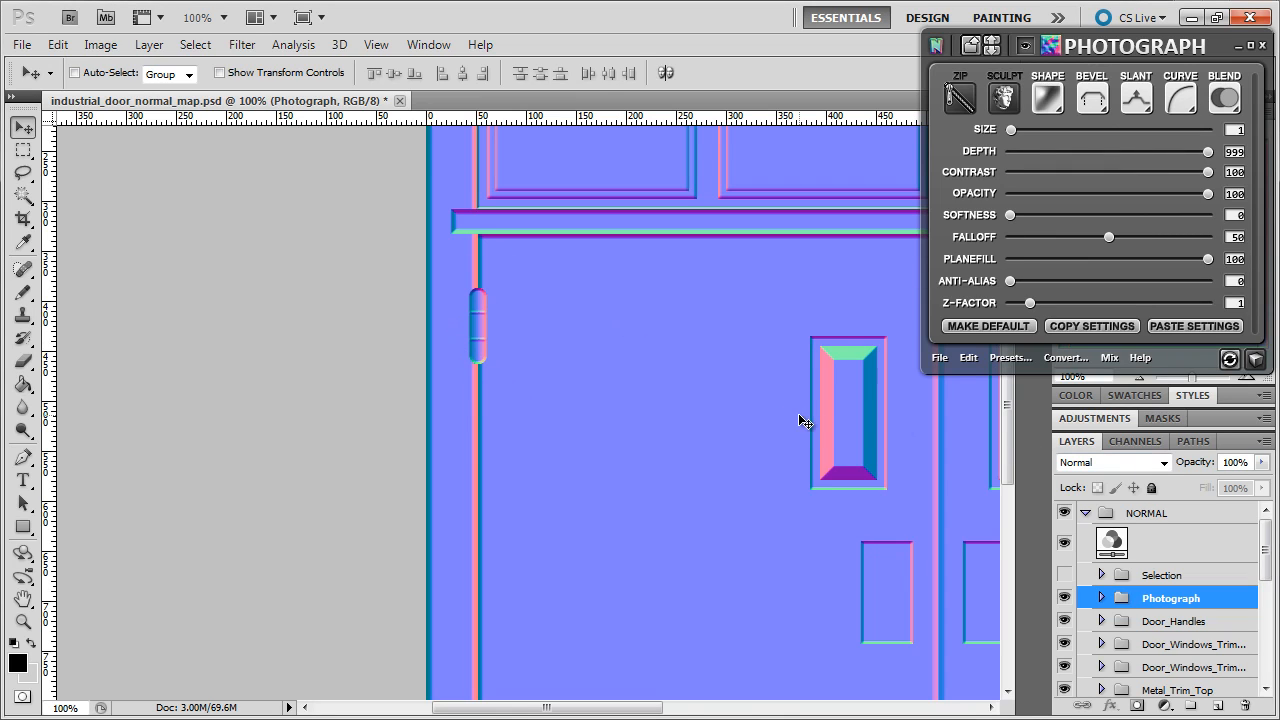
pyautogui.click(1258, 364)
pyautogui.moveTo(371, 340); pyautogui.dragTo(481, 349)
pyautogui.scroll(5, 445, 352)
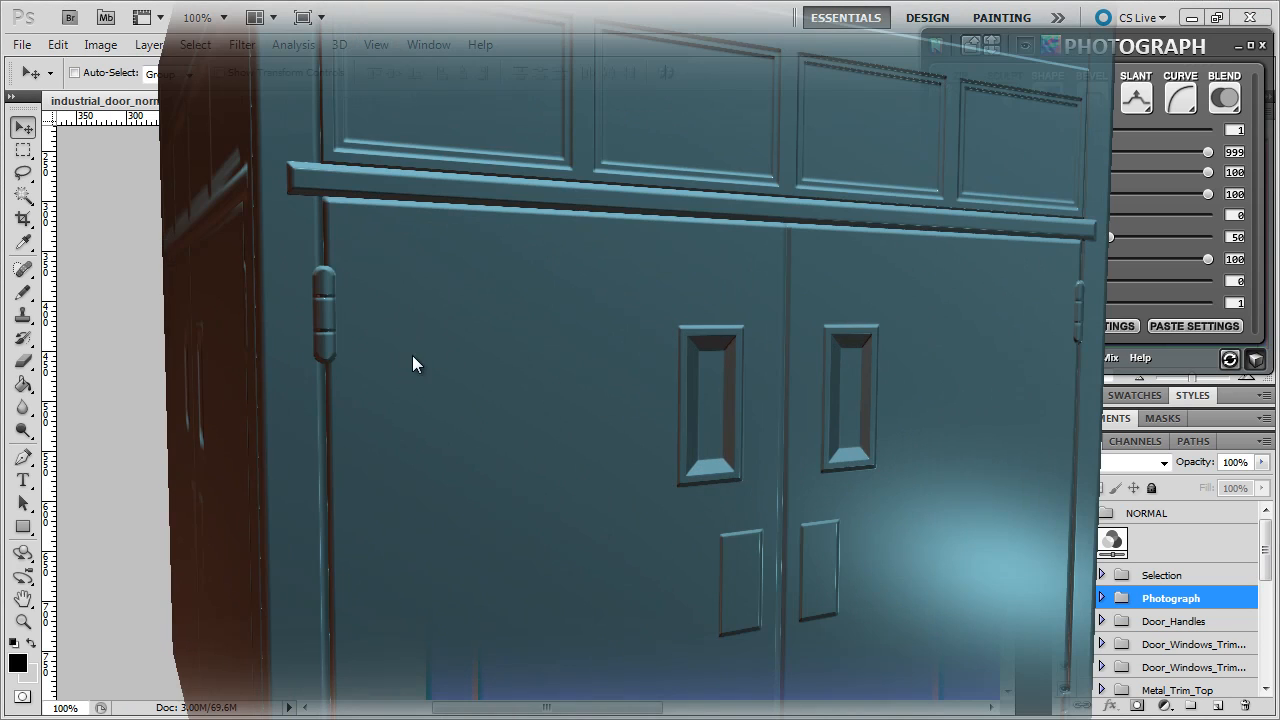
pyautogui.moveTo(387, 281); pyautogui.dragTo(426, 369)
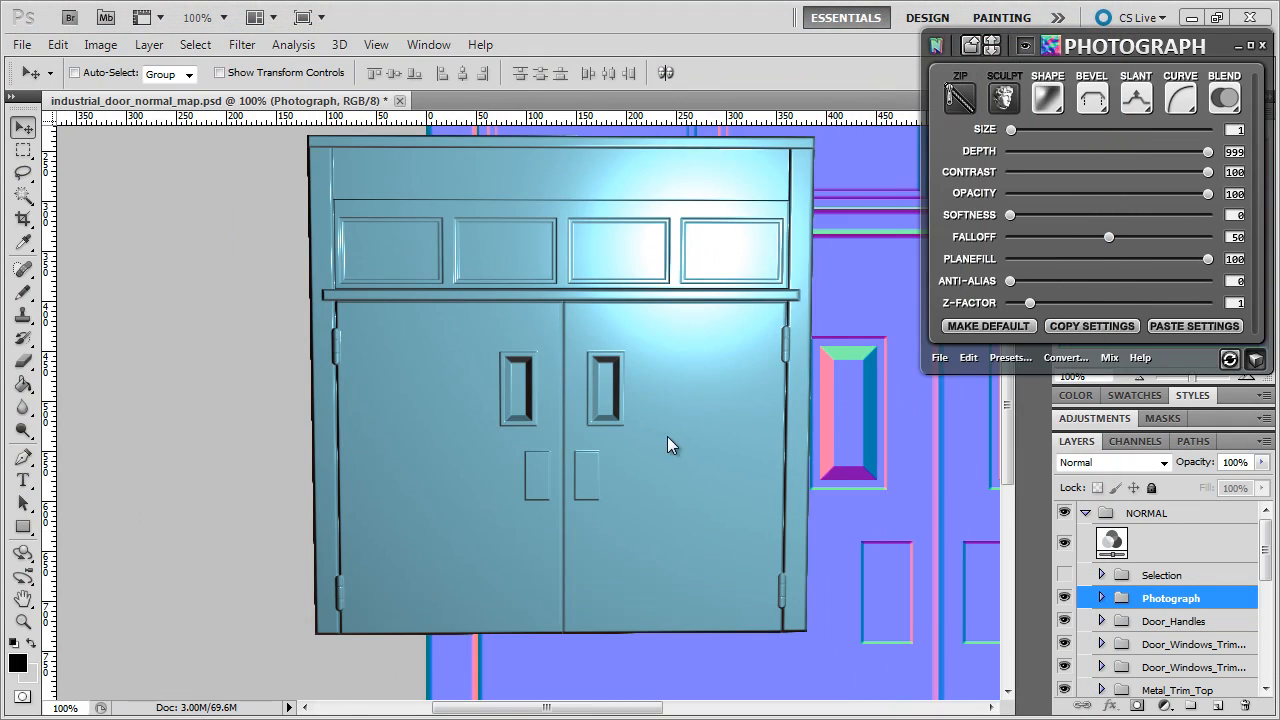
pyautogui.click(1256, 360)
pyautogui.click(1138, 575)
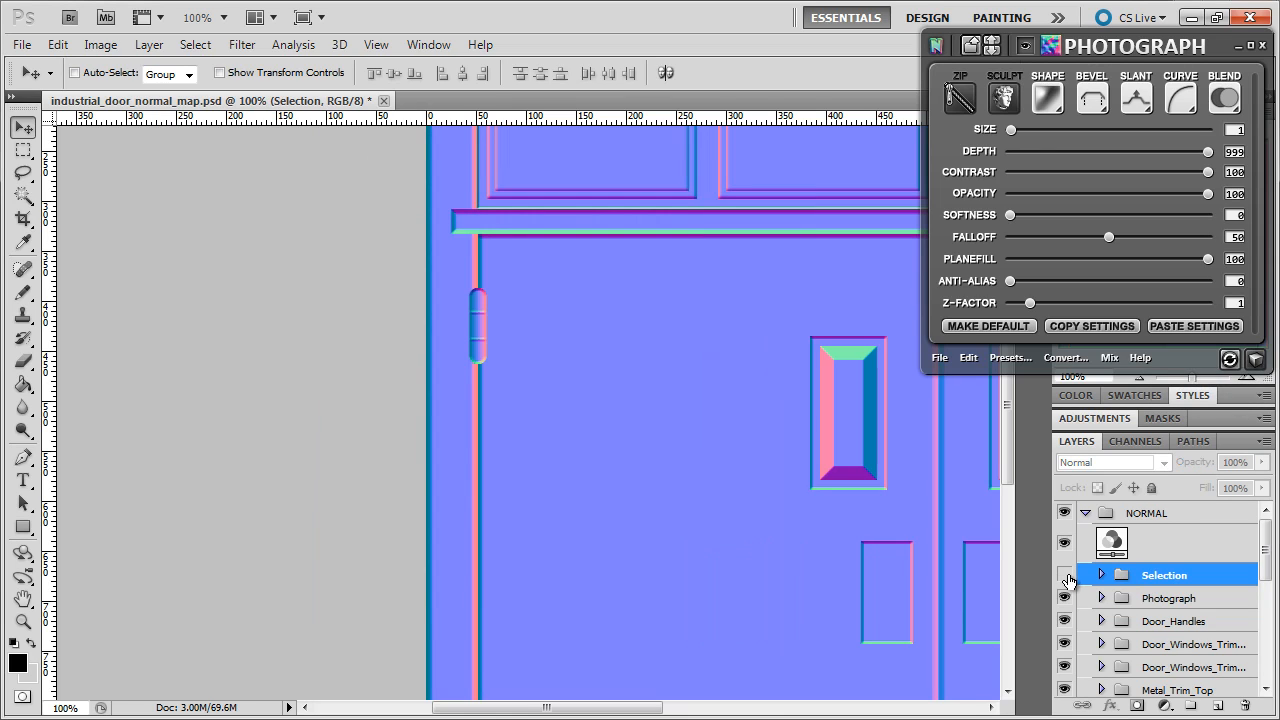
# - Show the Selection group's hinge plates, move the group below Photograph, and refresh nDo's 3D preview
pyautogui.click(1065, 575)
pyautogui.moveTo(1188, 582); pyautogui.dragTo(1181, 610)
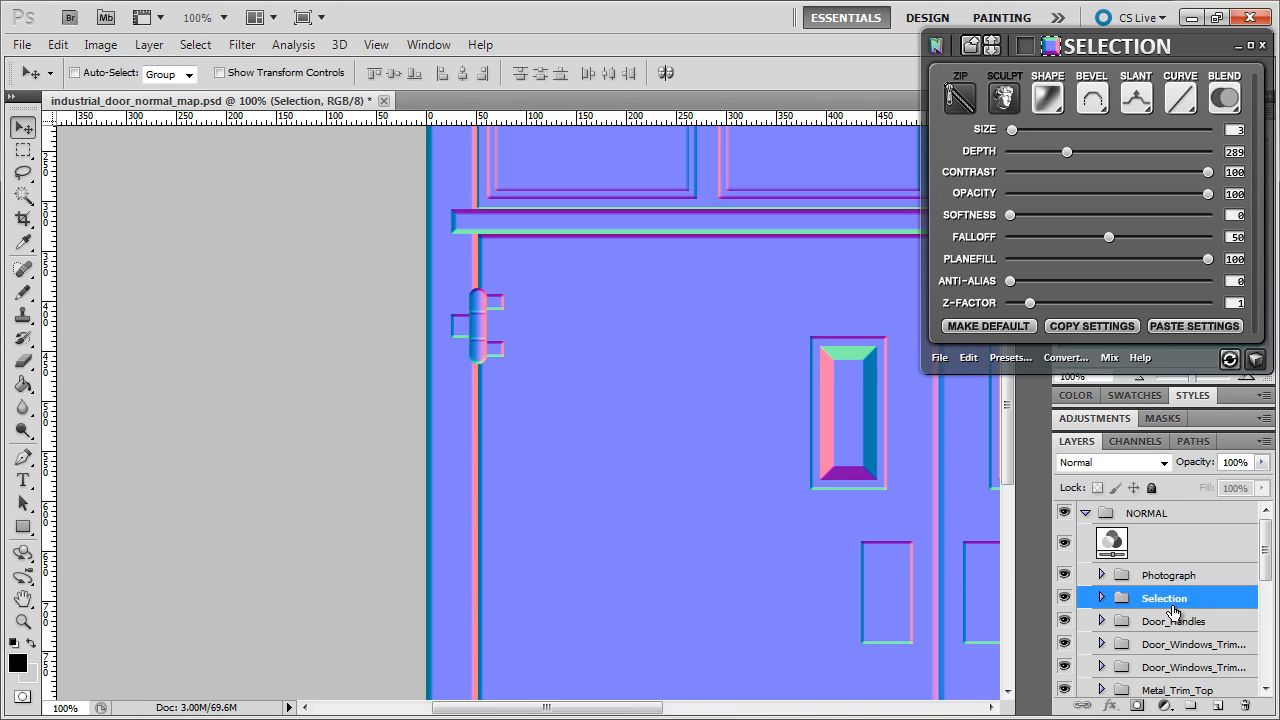
pyautogui.click(1255, 358)
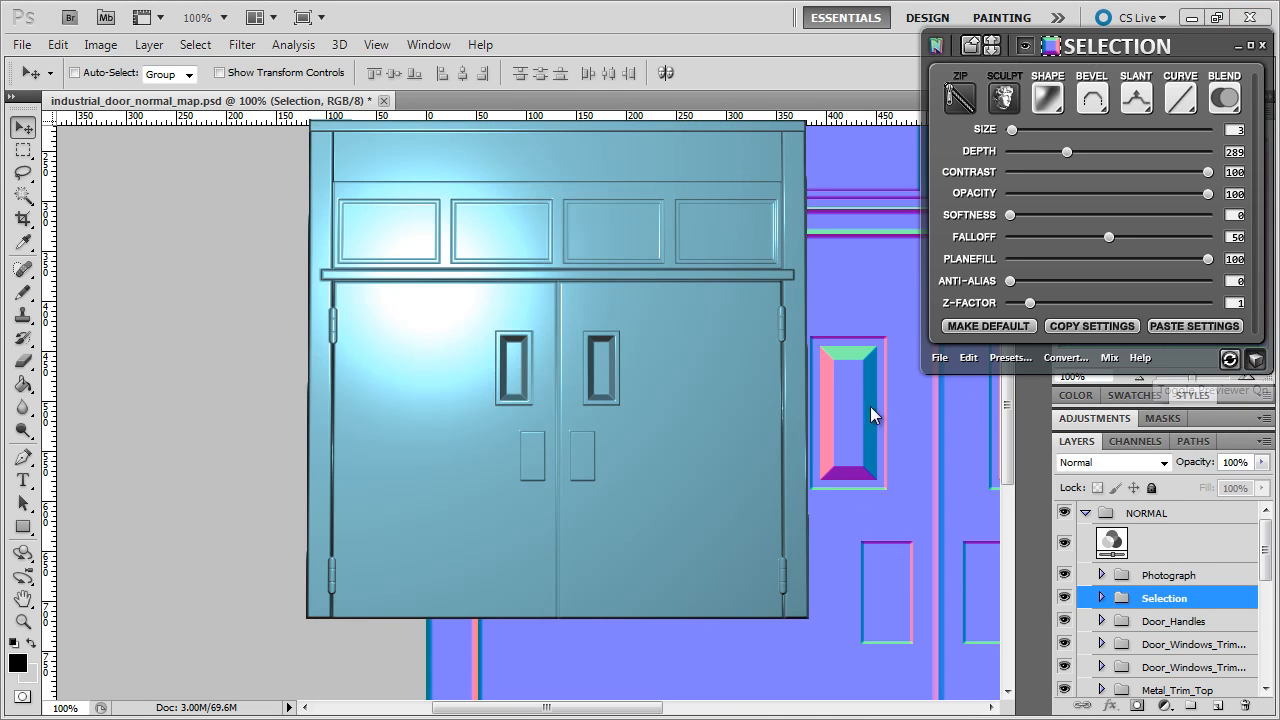
pyautogui.click(1232, 358)
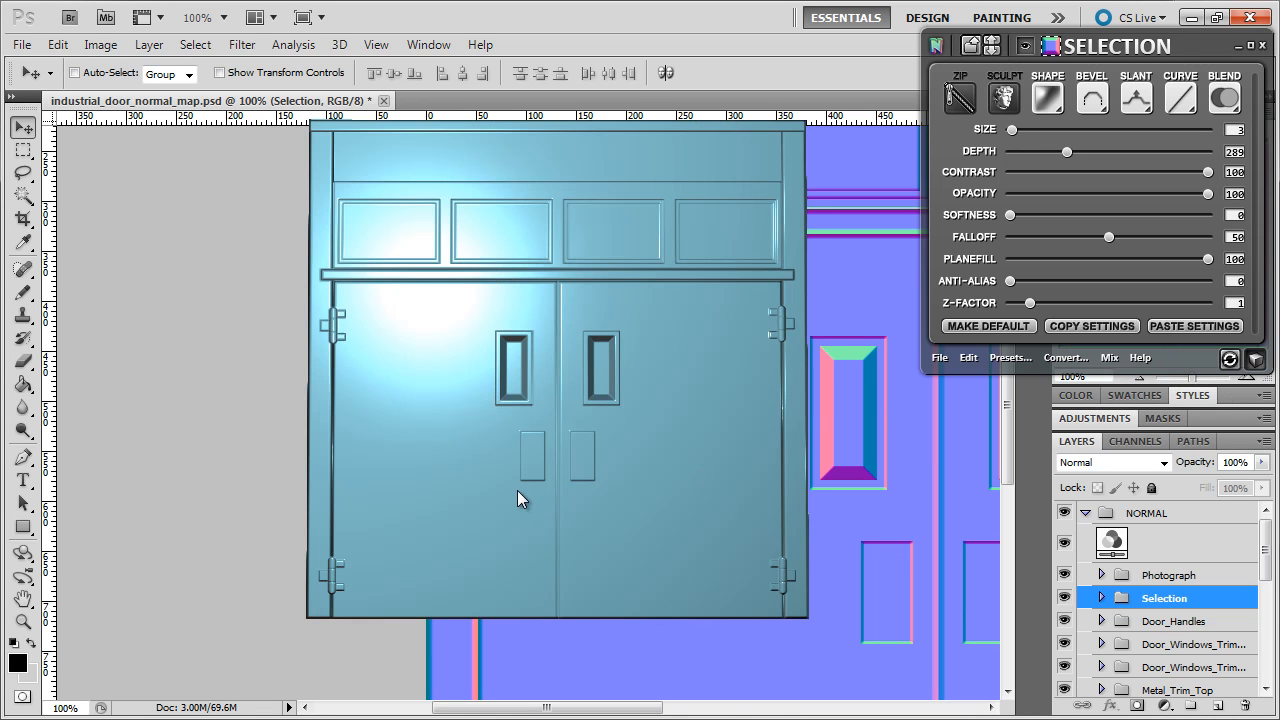
# - Orbit, zoom and relight the 3D door to inspect the hinges, then close the preview
pyautogui.moveTo(517, 490); pyautogui.dragTo(453, 376)
pyautogui.scroll(3, 420, 396)
pyautogui.moveTo(557, 424); pyautogui.dragTo(534, 429)
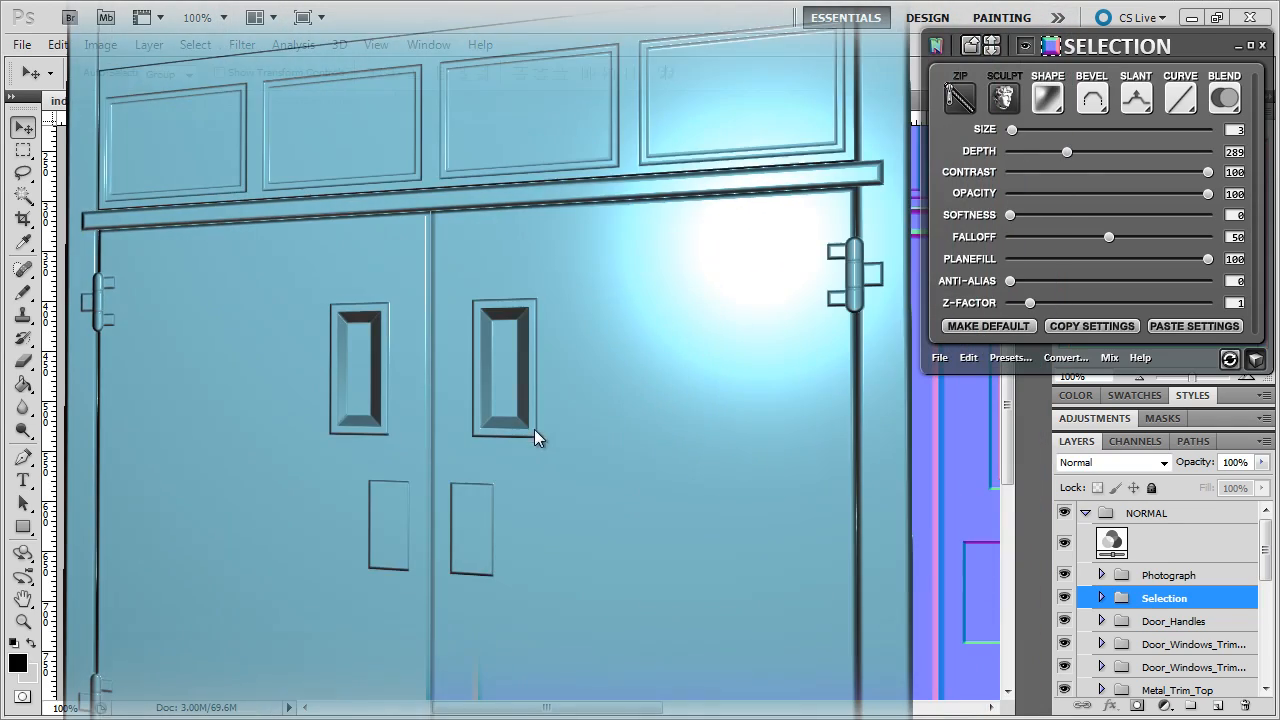
pyautogui.moveTo(734, 418); pyautogui.dragTo(617, 310)
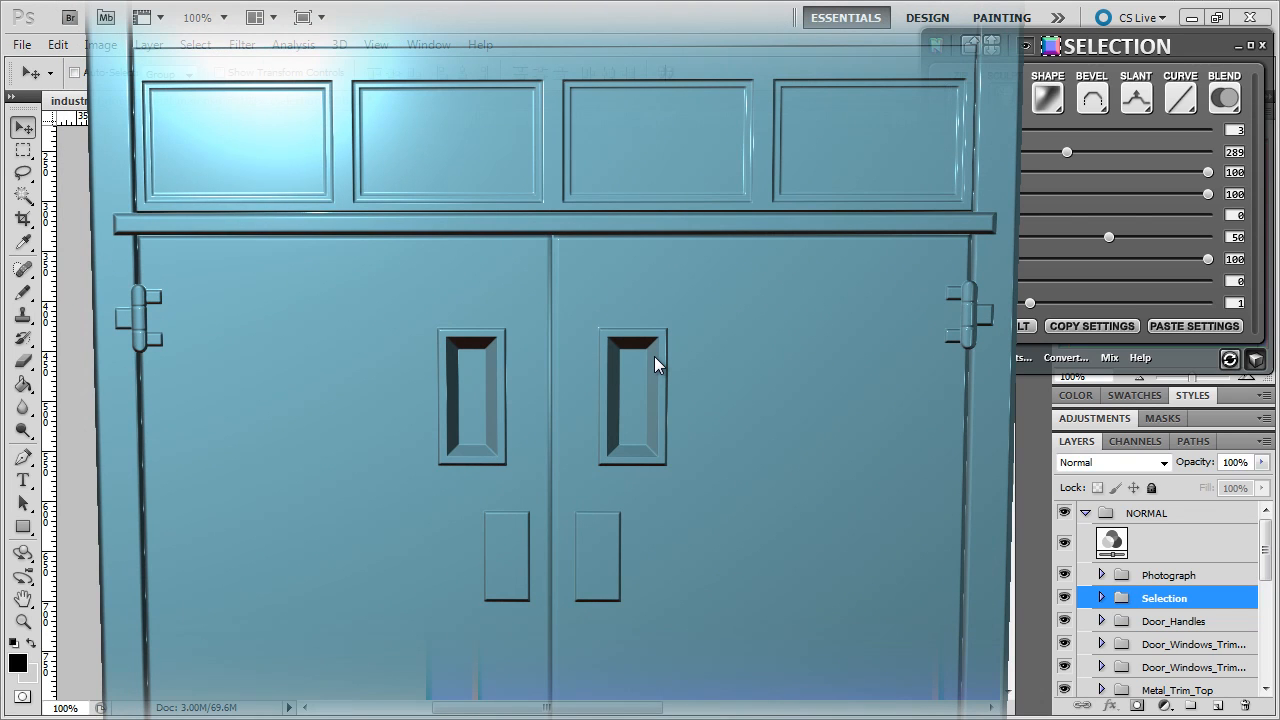
pyautogui.scroll(-5, 654, 356)
pyautogui.scroll(2, 654, 356)
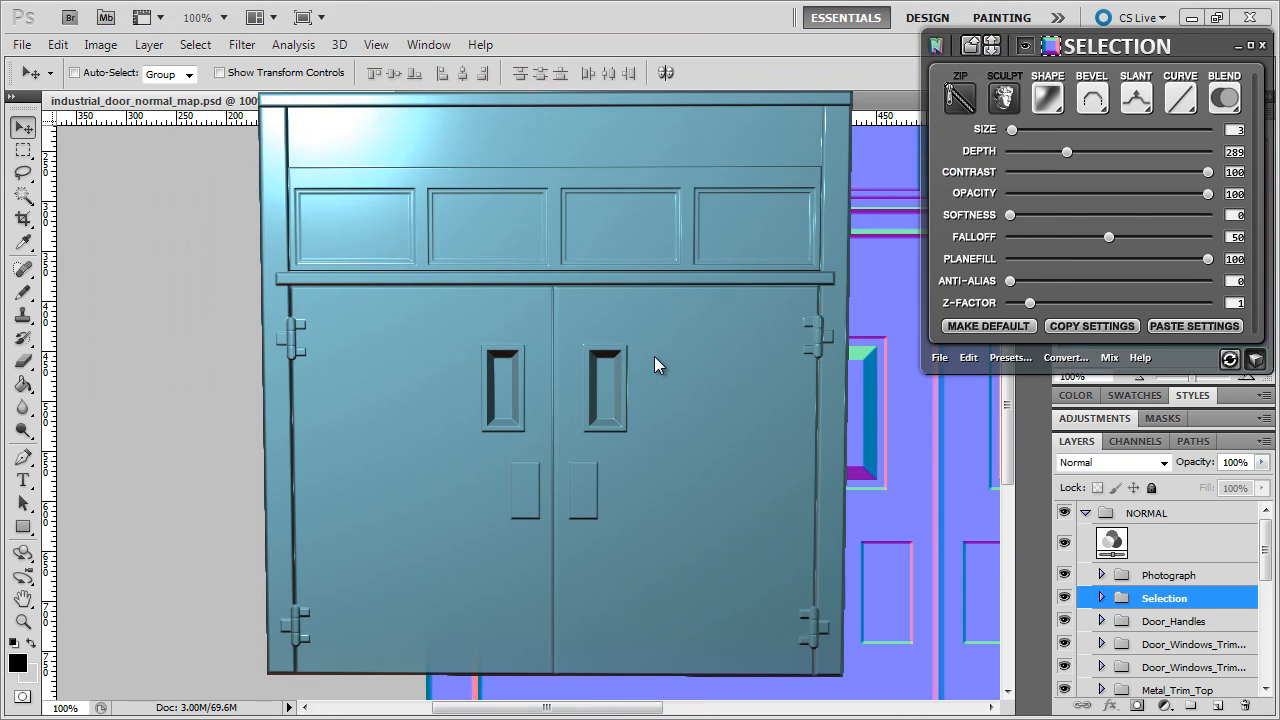
pyautogui.moveTo(654, 356); pyautogui.dragTo(657, 349)
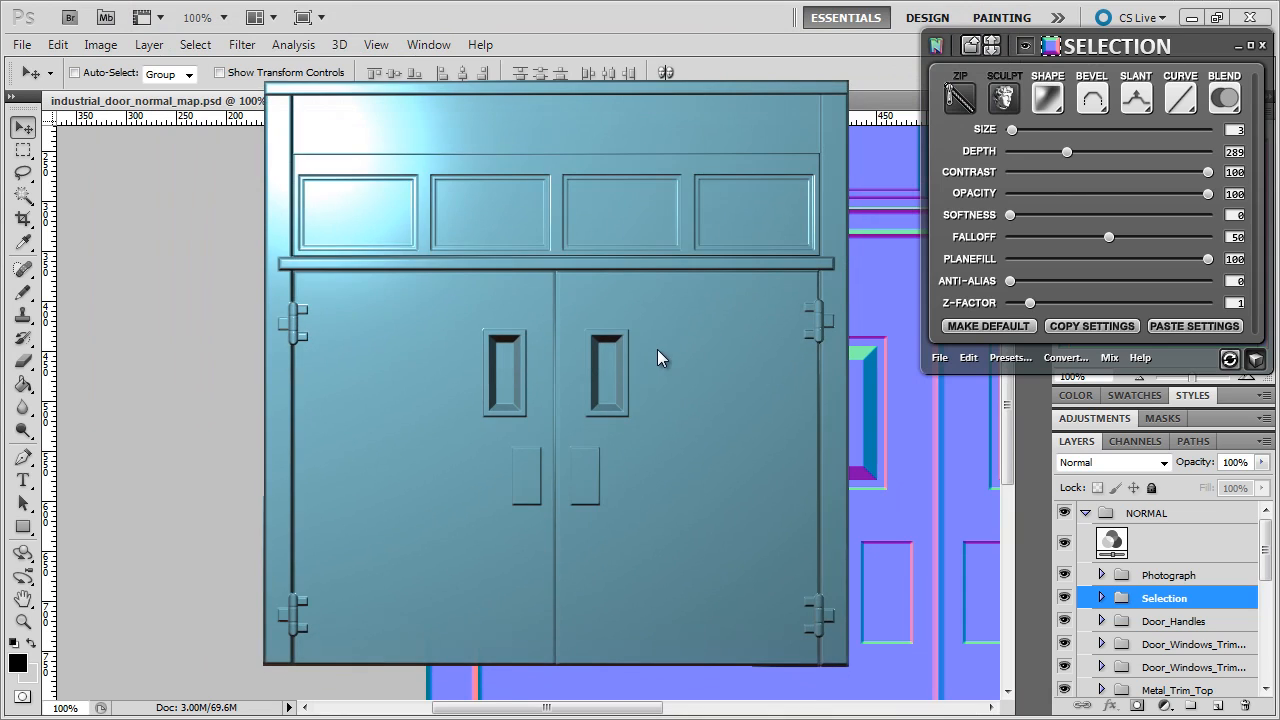
pyautogui.click(1256, 360)
# - Rename the Selection group to Hinges_Square_Elements
pyautogui.doubleClick(1156, 604)
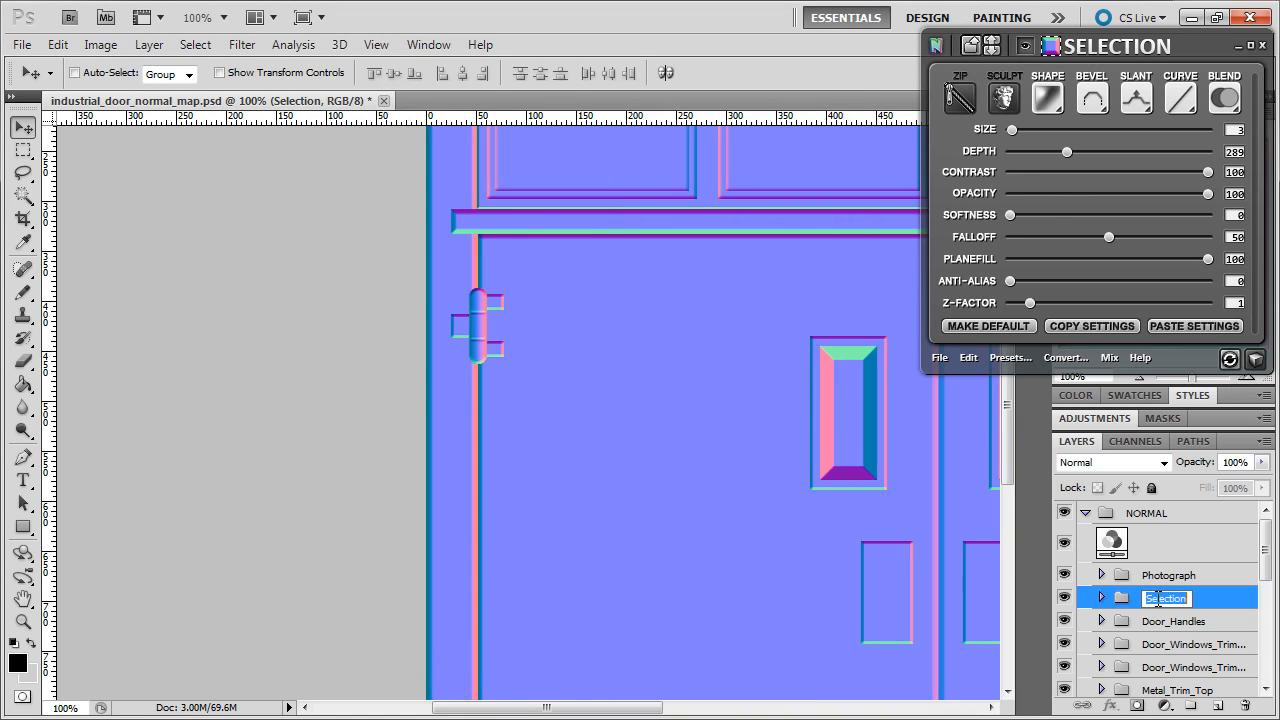
pyautogui.press('Escape')
pyautogui.doubleClick(1151, 604)
pyautogui.press('BackSpace')
pyautogui.write('Hinges_Sc')
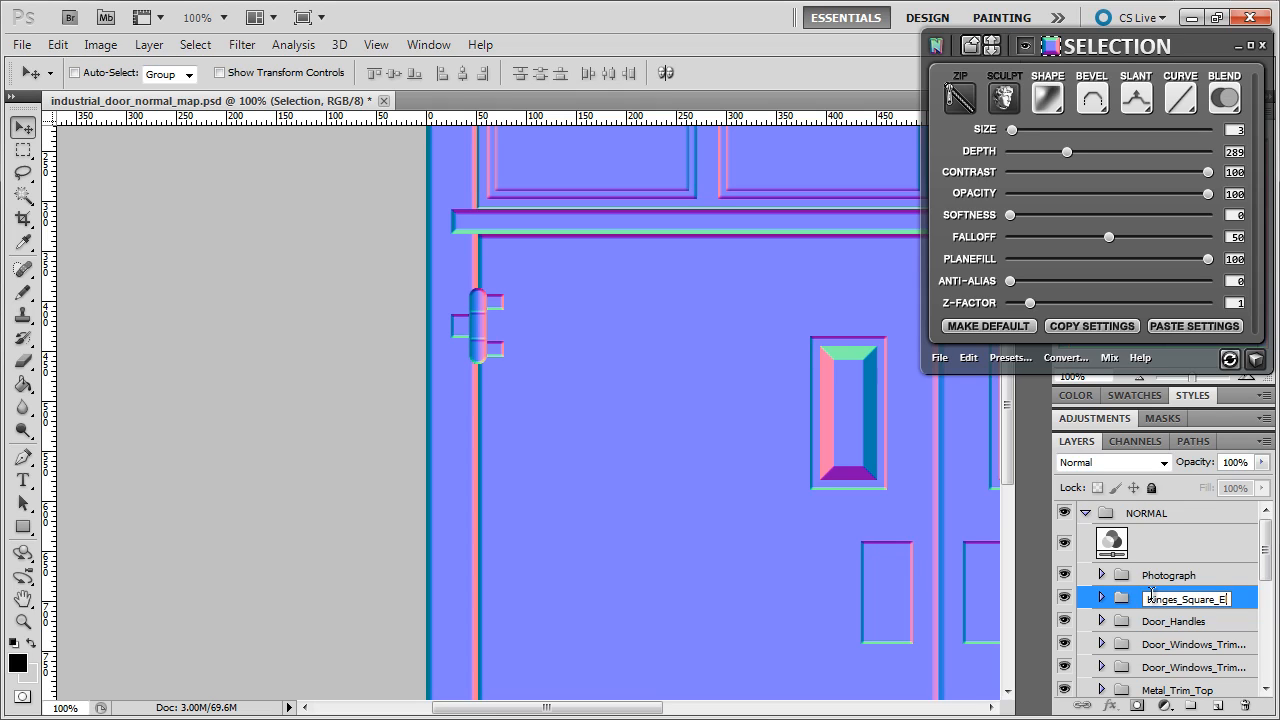
pyautogui.write('uare_Elemen')
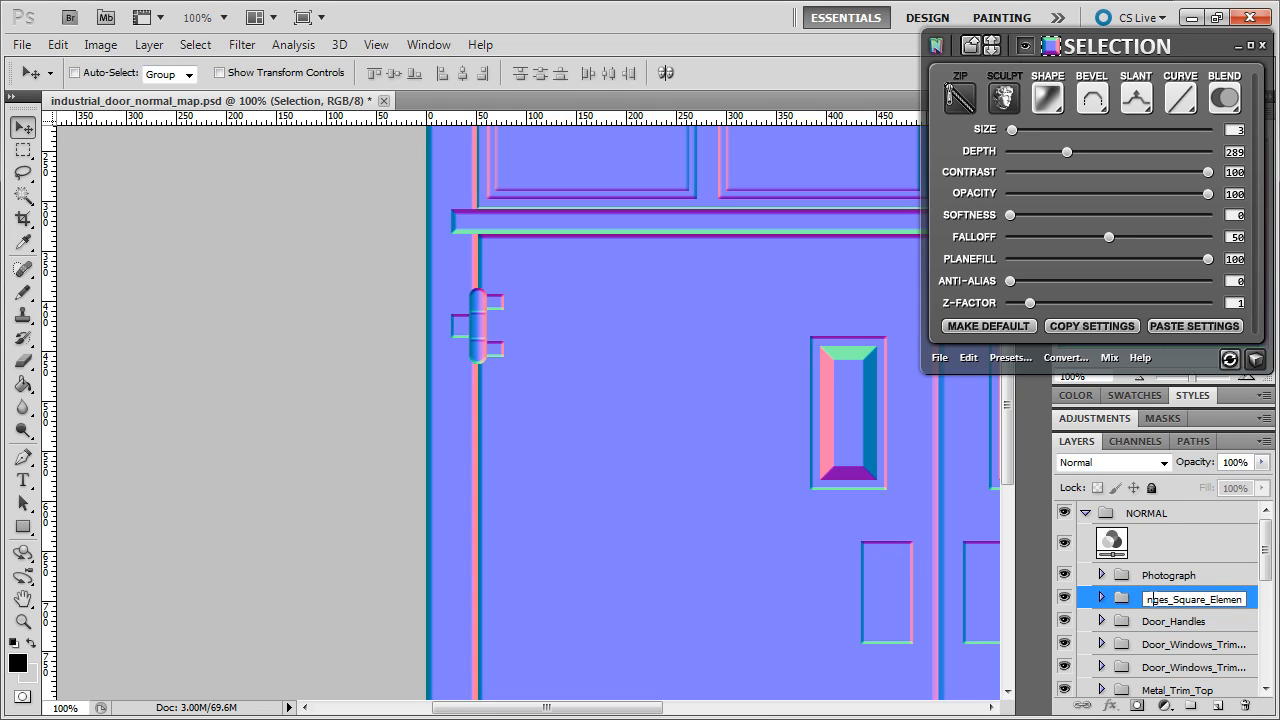
pyautogui.press('BackSpace')
pyautogui.press('BackSpace')
pyautogui.write('ents')
pyautogui.press('Return')
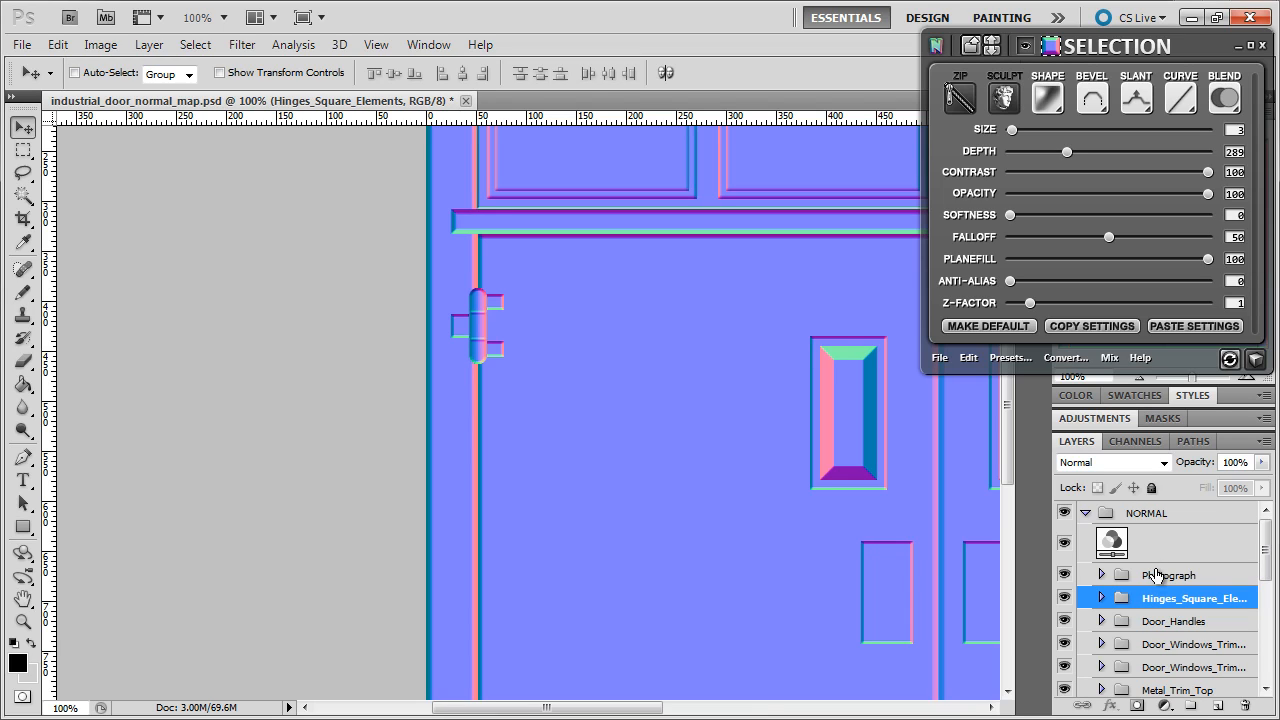
# - Rename the Photograph group to Hinge_Cyllindal_Elements and zoom the document out to 50%
pyautogui.doubleClick(1153, 574)
pyautogui.write('Hinge')
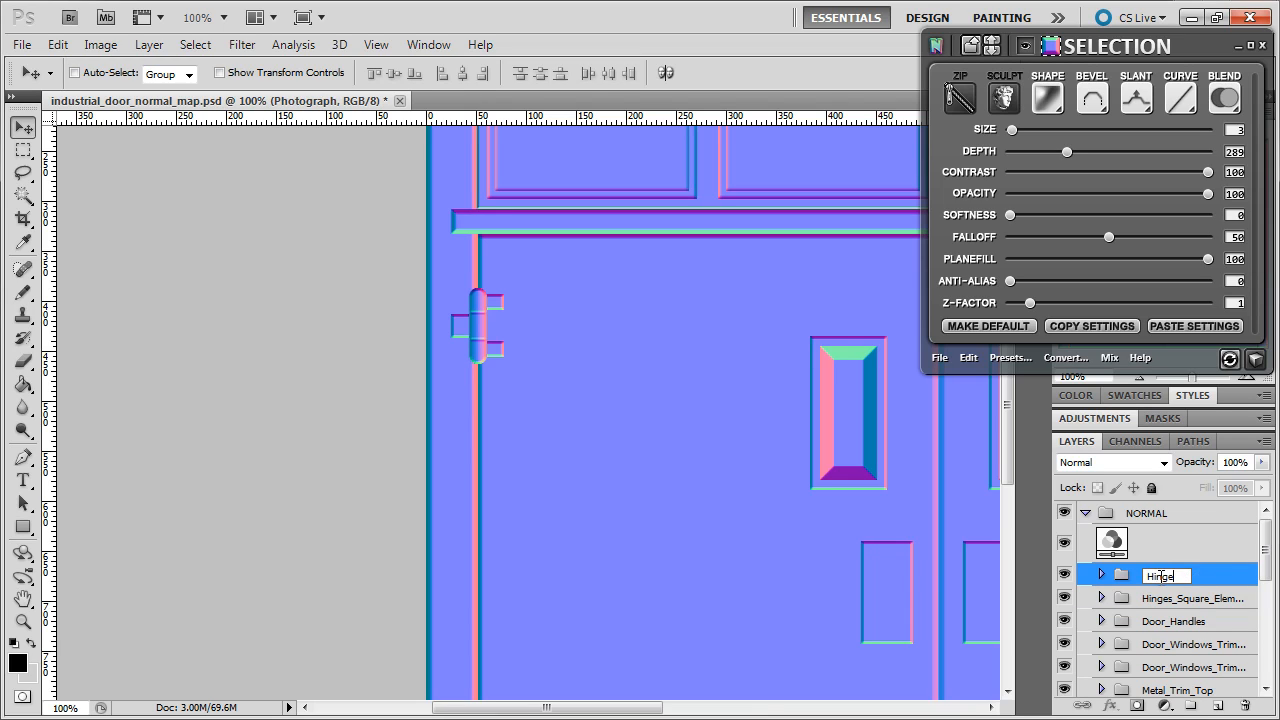
pyautogui.write('_Cyllindel_Elements')
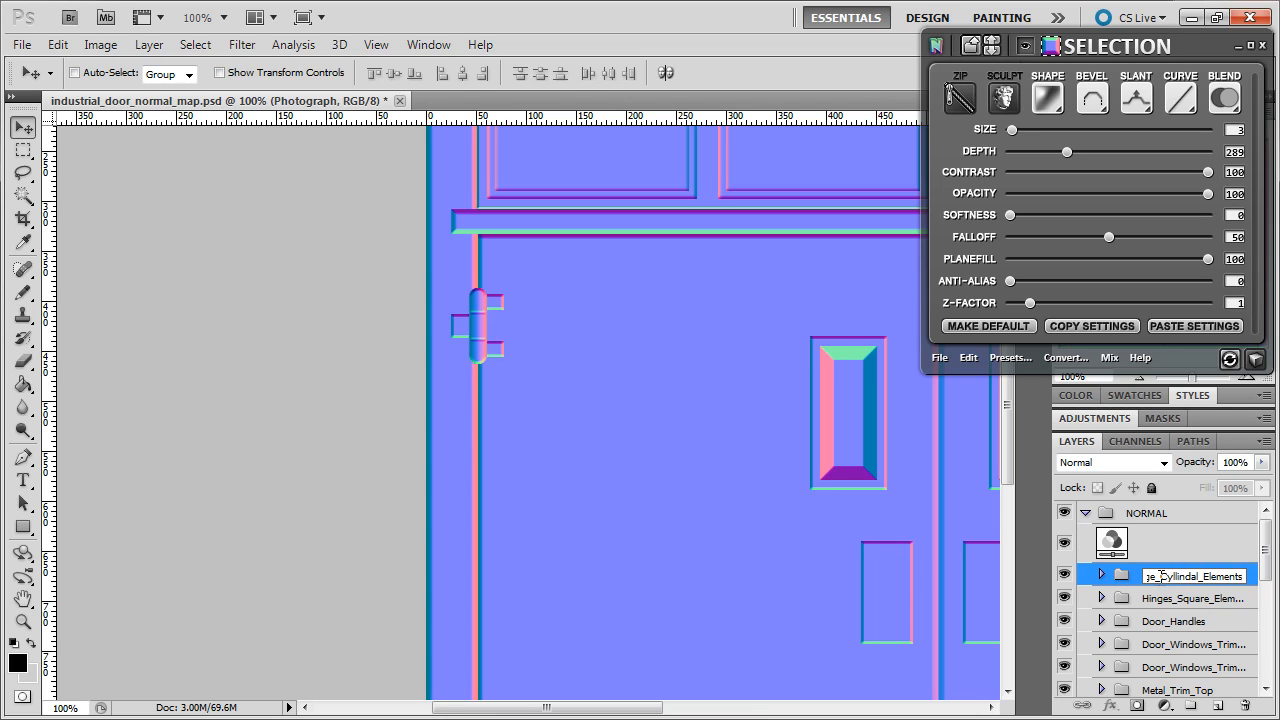
pyautogui.press('Return')
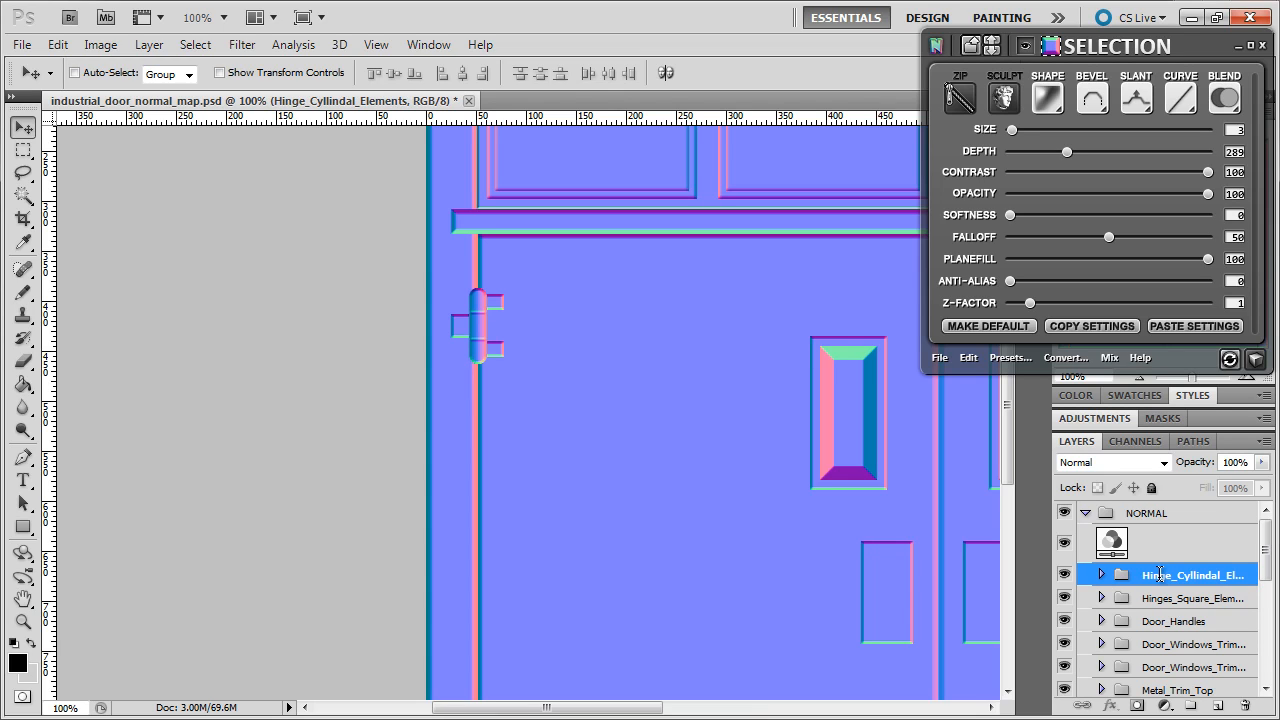
pyautogui.click(1139, 378)
pyautogui.click(1139, 378)
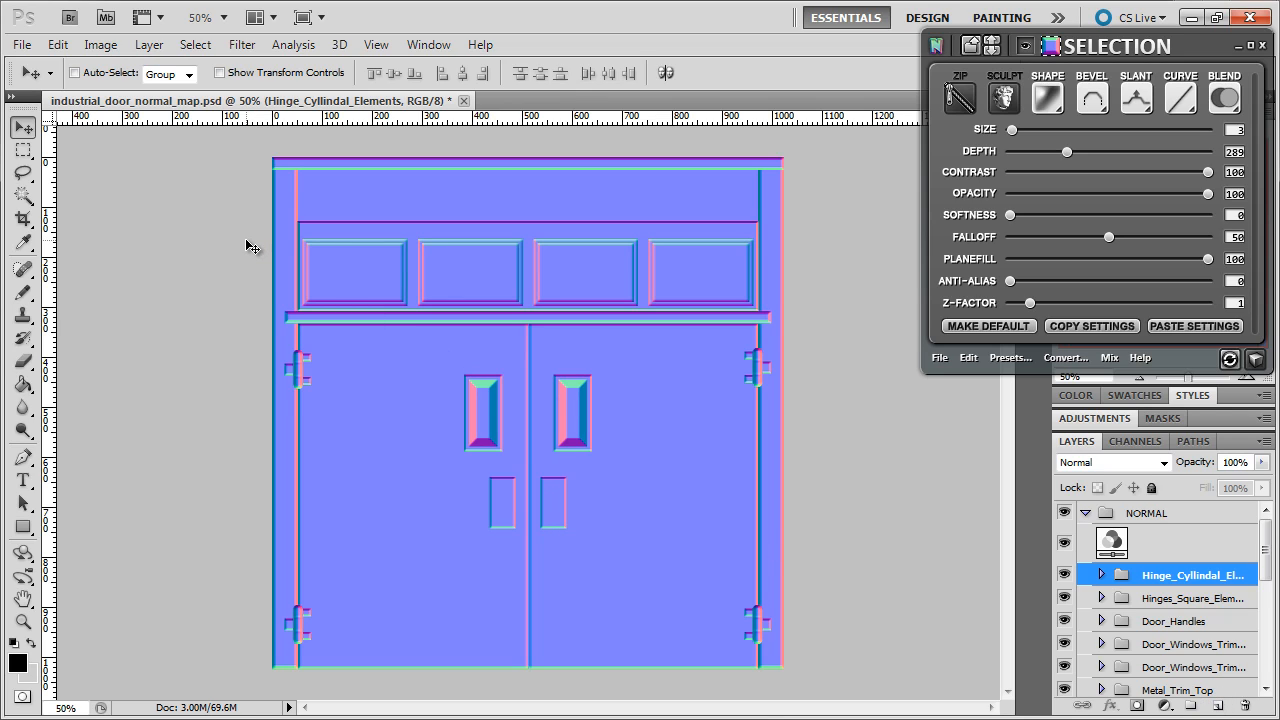
# - With the Single Column Marquee and grid shown, select three vertical lines: centre, right and left
pyautogui.click(23, 150)
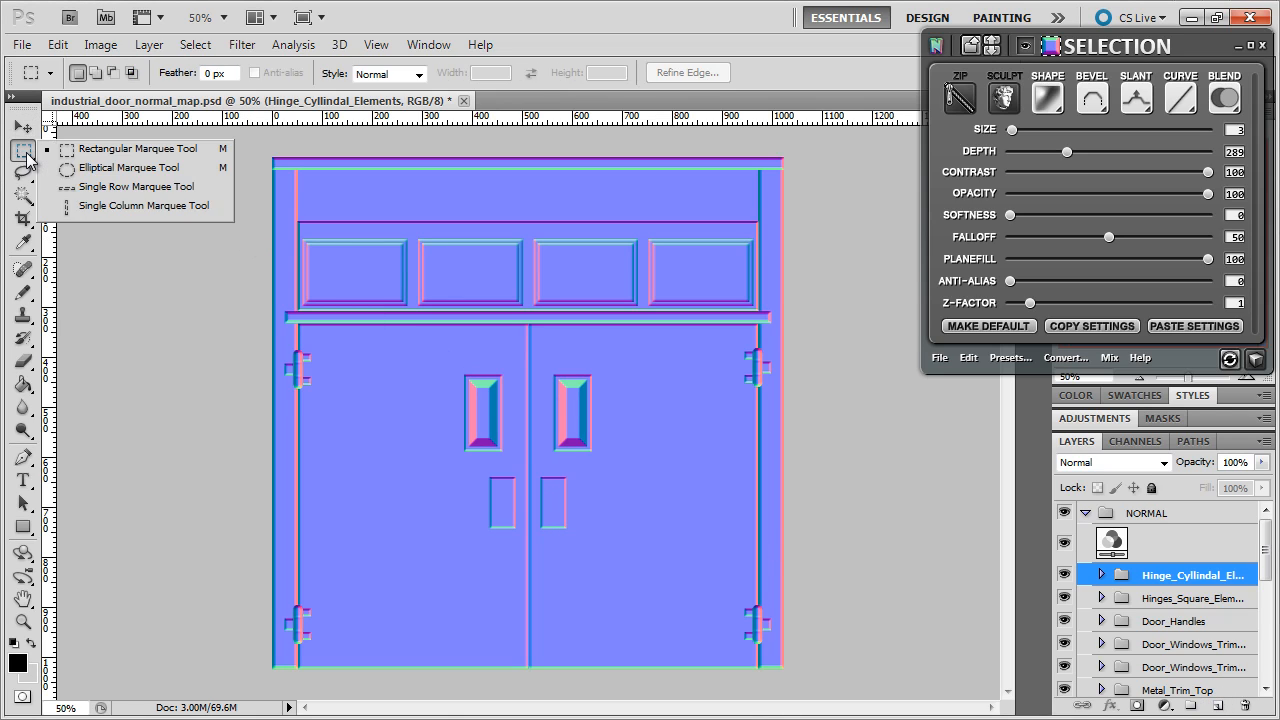
pyautogui.click(135, 207)
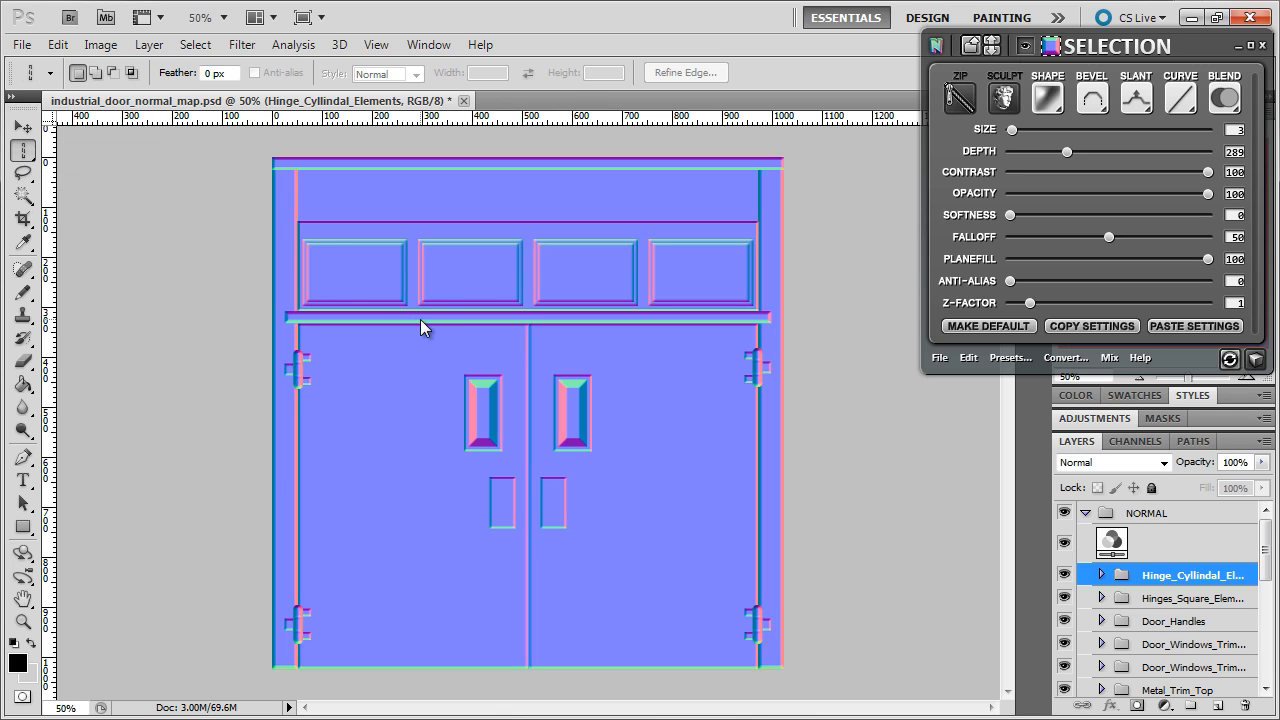
pyautogui.hotkey('ctrl', "'")
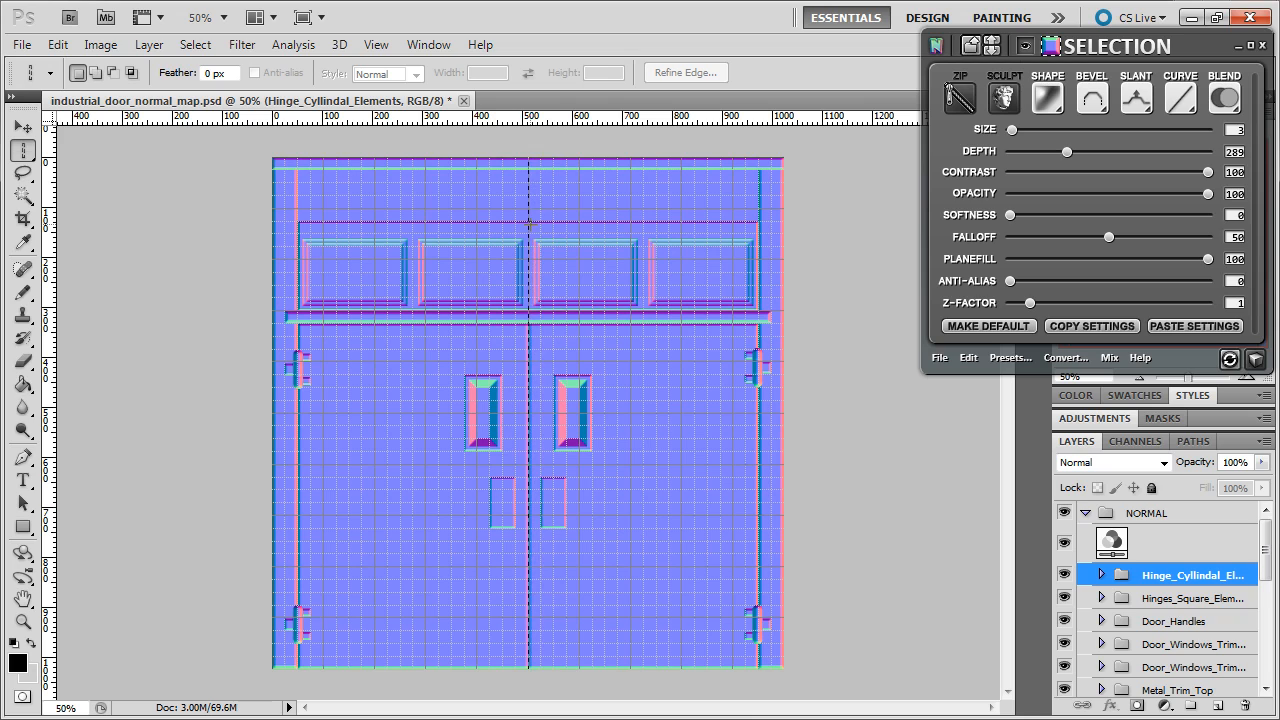
pyautogui.moveTo(531, 225); pyautogui.dragTo(529, 227)
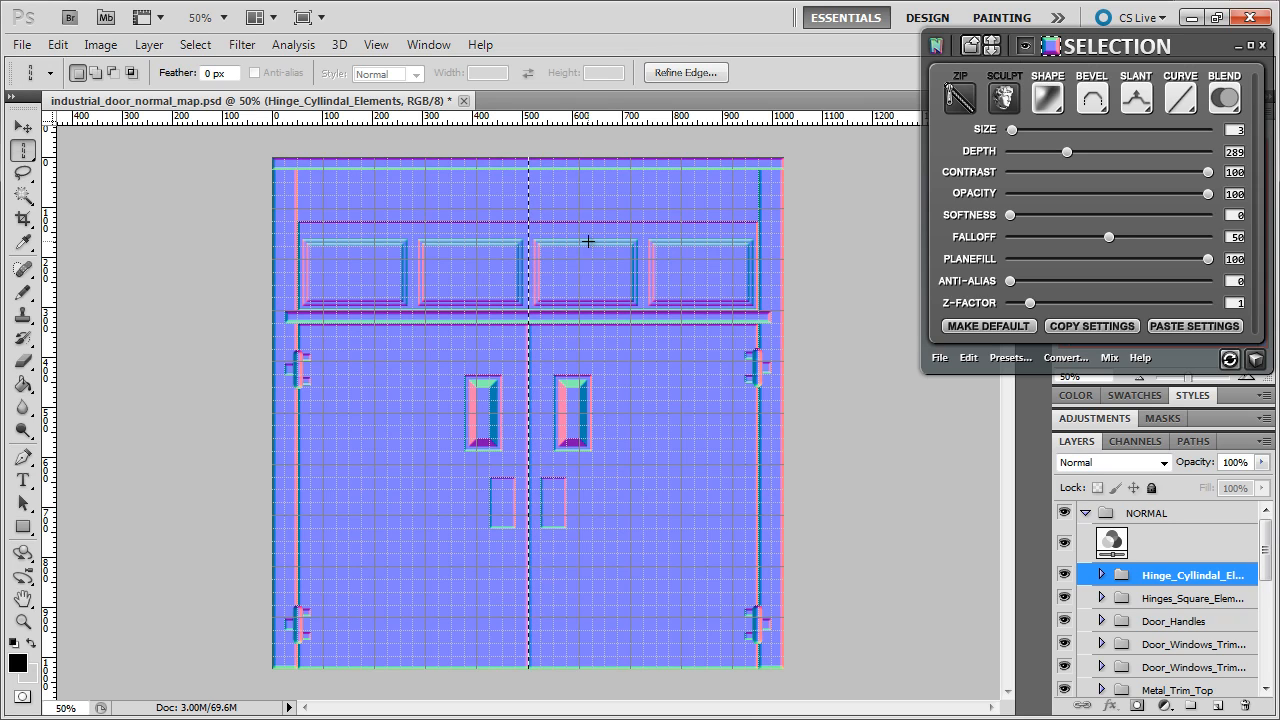
pyautogui.click(681, 206)
pyautogui.click(374, 195)
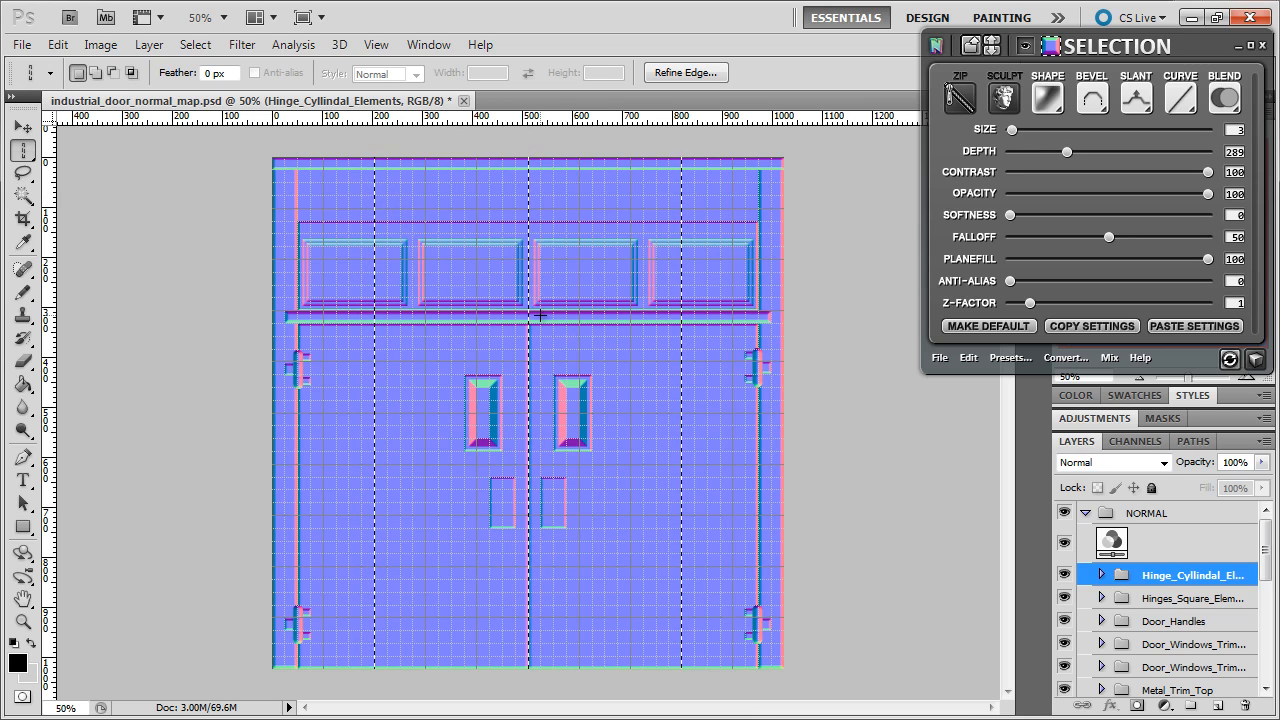
# - Convert the column selections into nDo seam relief and zoom the document to 100%
pyautogui.moveTo(1086, 165)
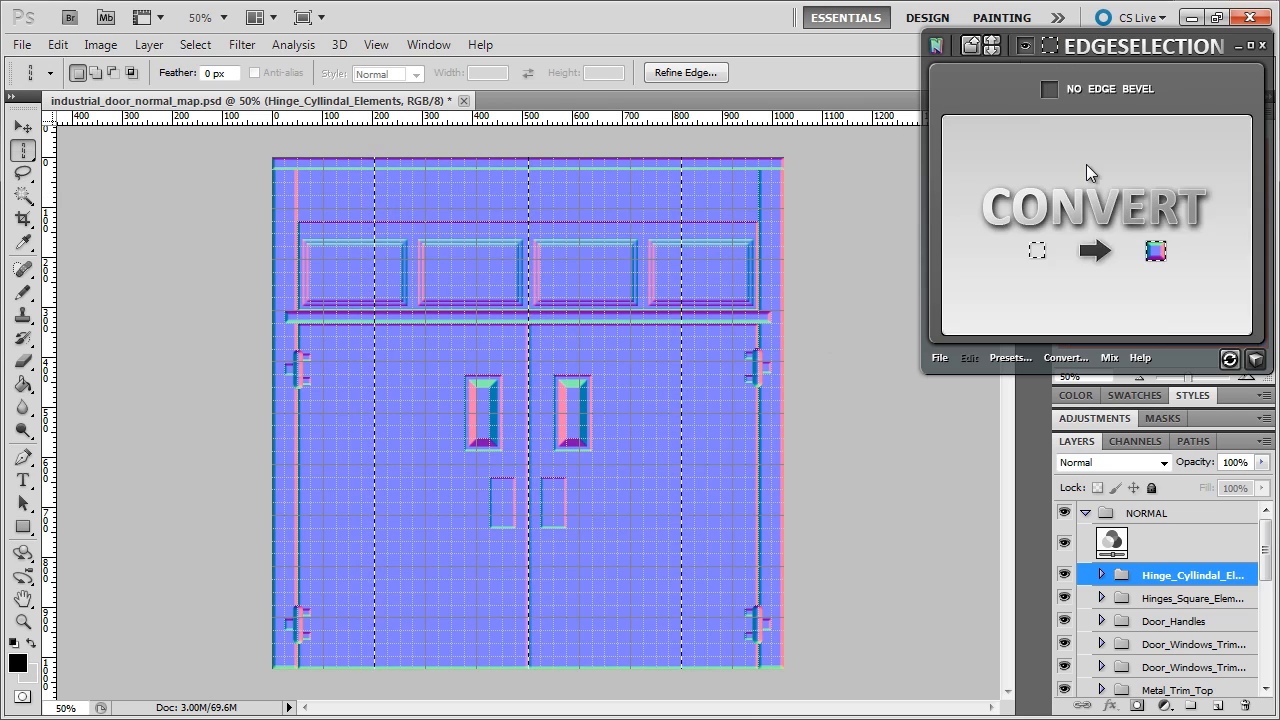
pyautogui.click(1090, 204)
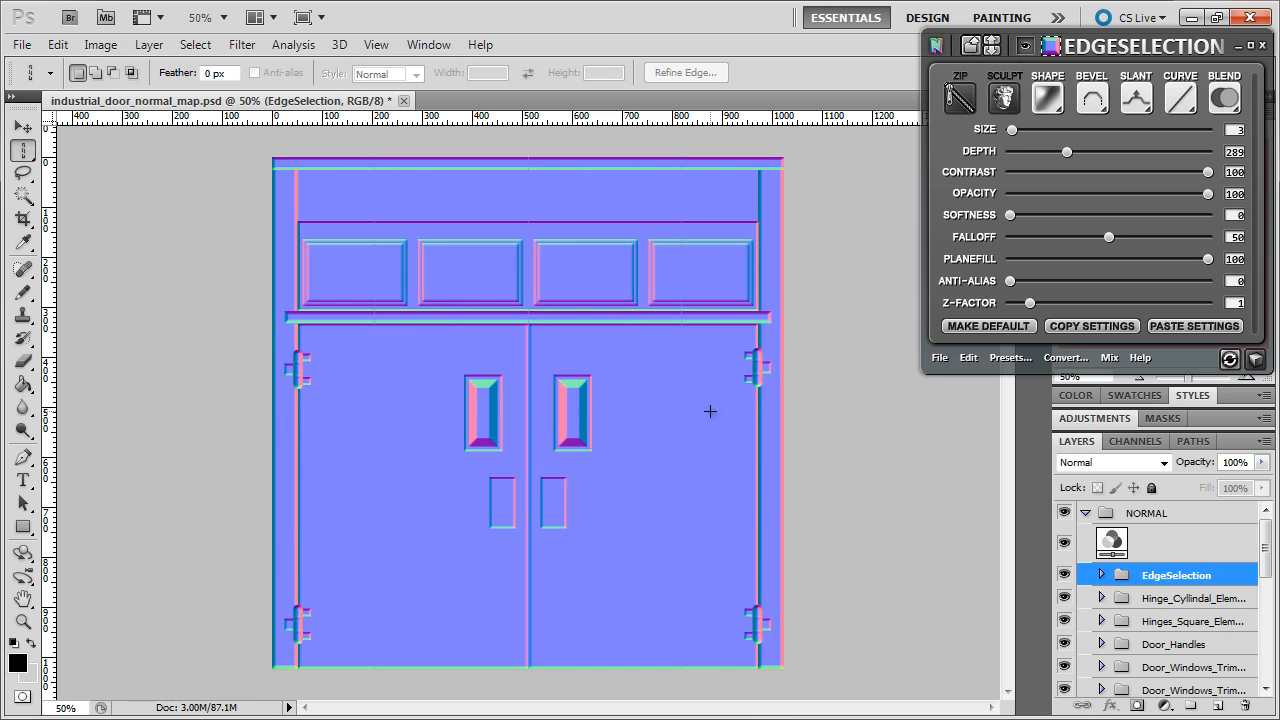
pyautogui.click(1247, 380)
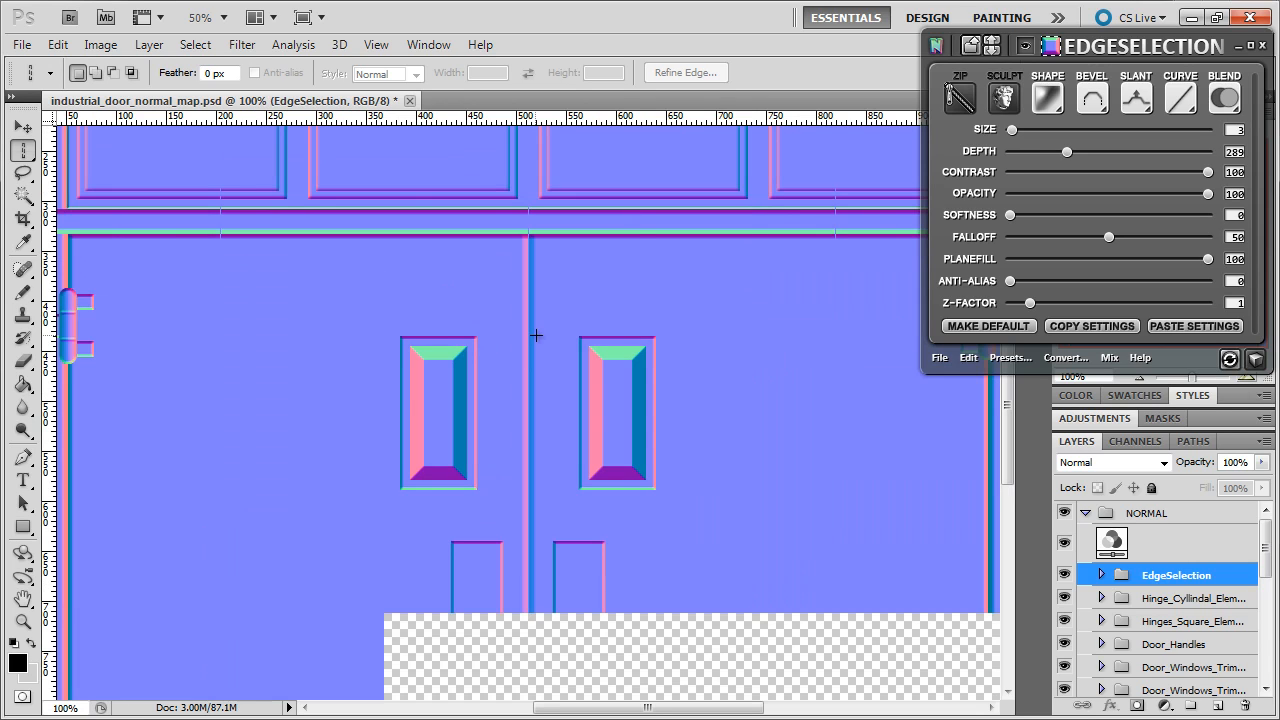
pyautogui.scroll(5, 536, 334)
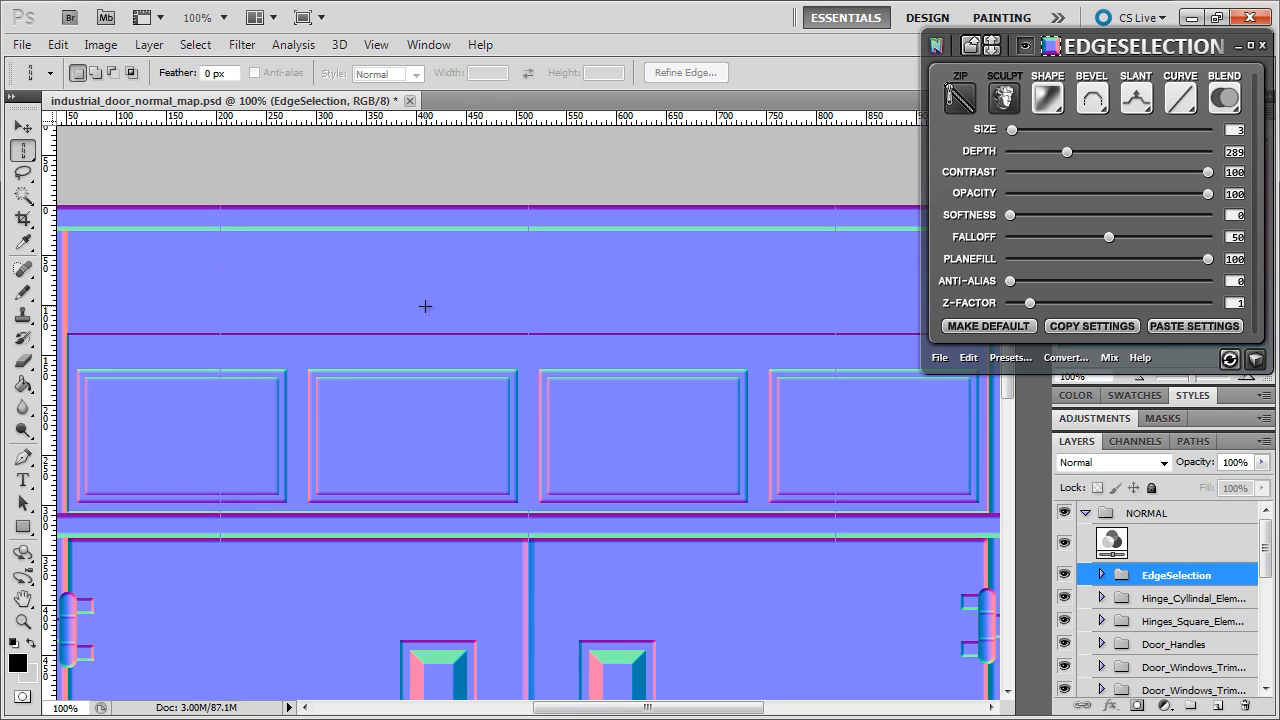
# - Set the seam bevel to Emboss with a Down slant and open the 3D preview
pyautogui.click(1095, 115)
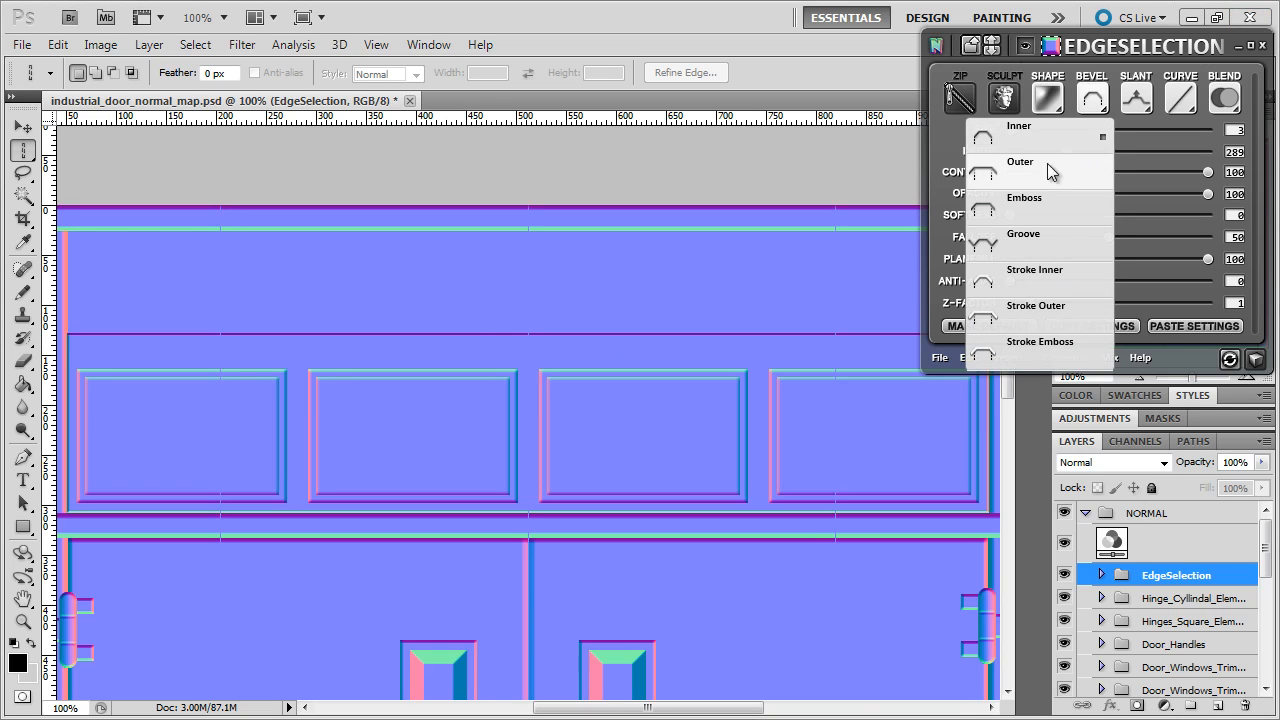
pyautogui.click(1046, 204)
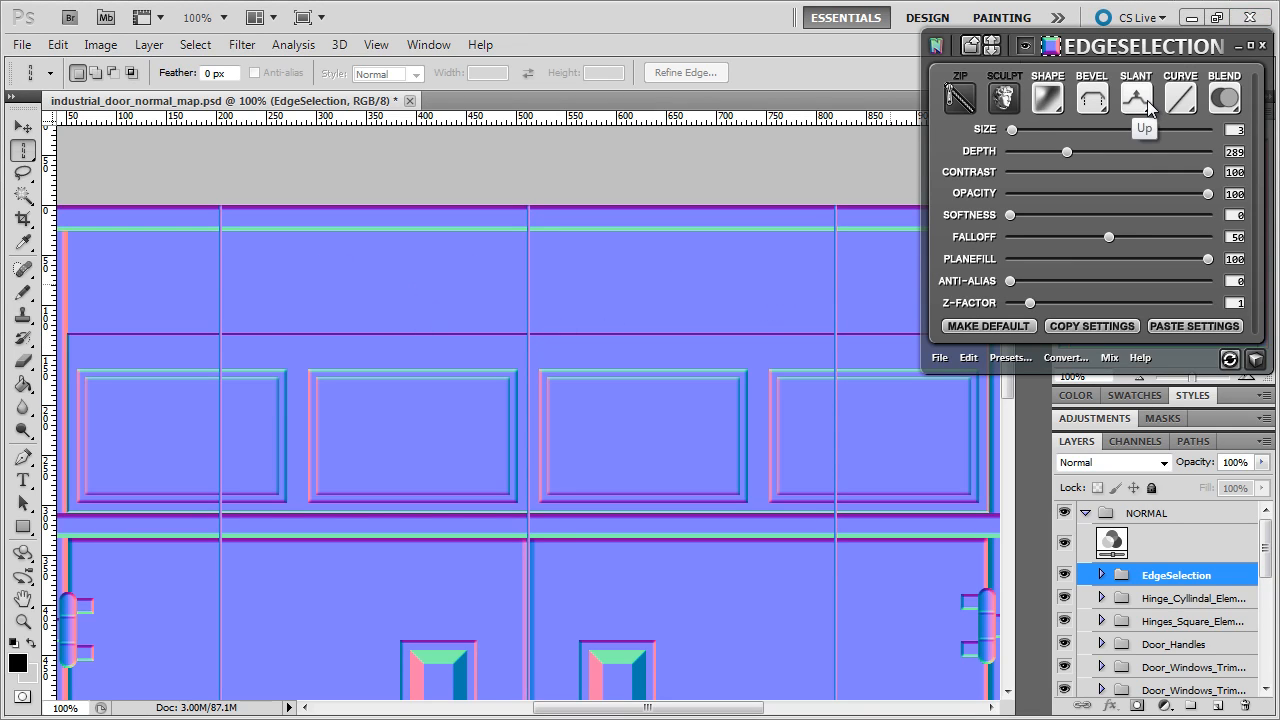
pyautogui.click(1147, 100)
pyautogui.click(1091, 167)
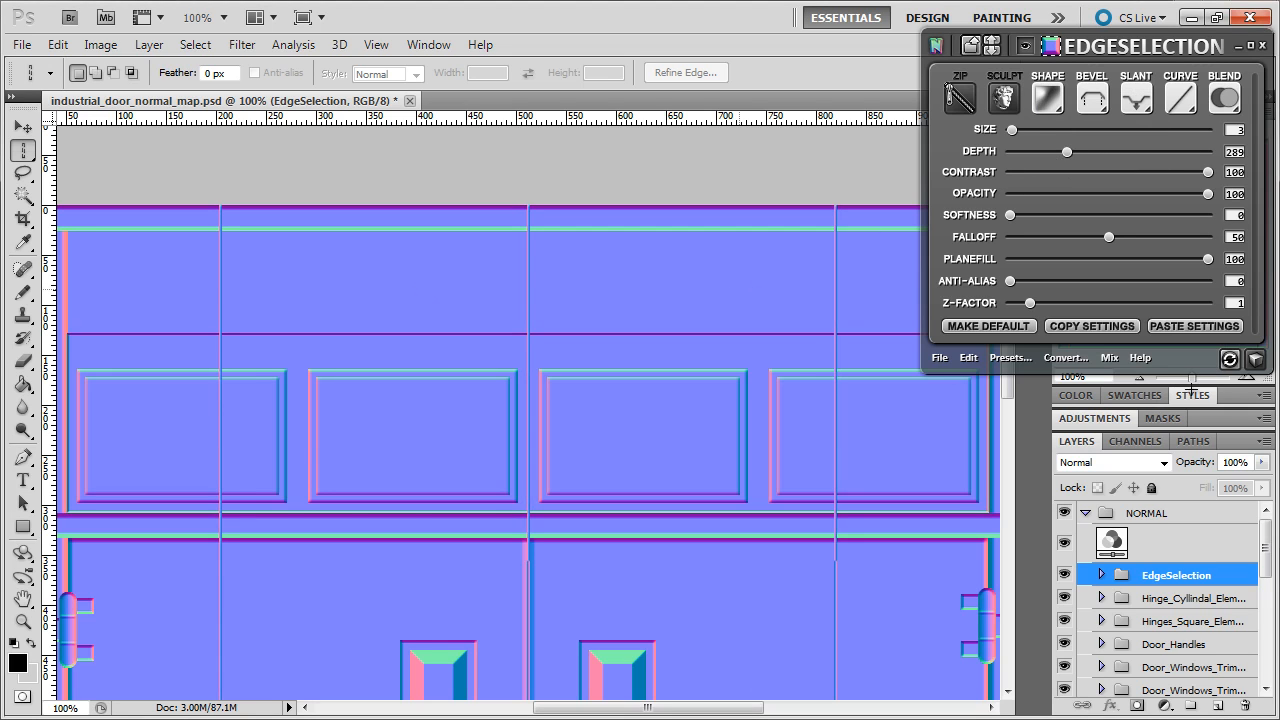
pyautogui.click(1255, 358)
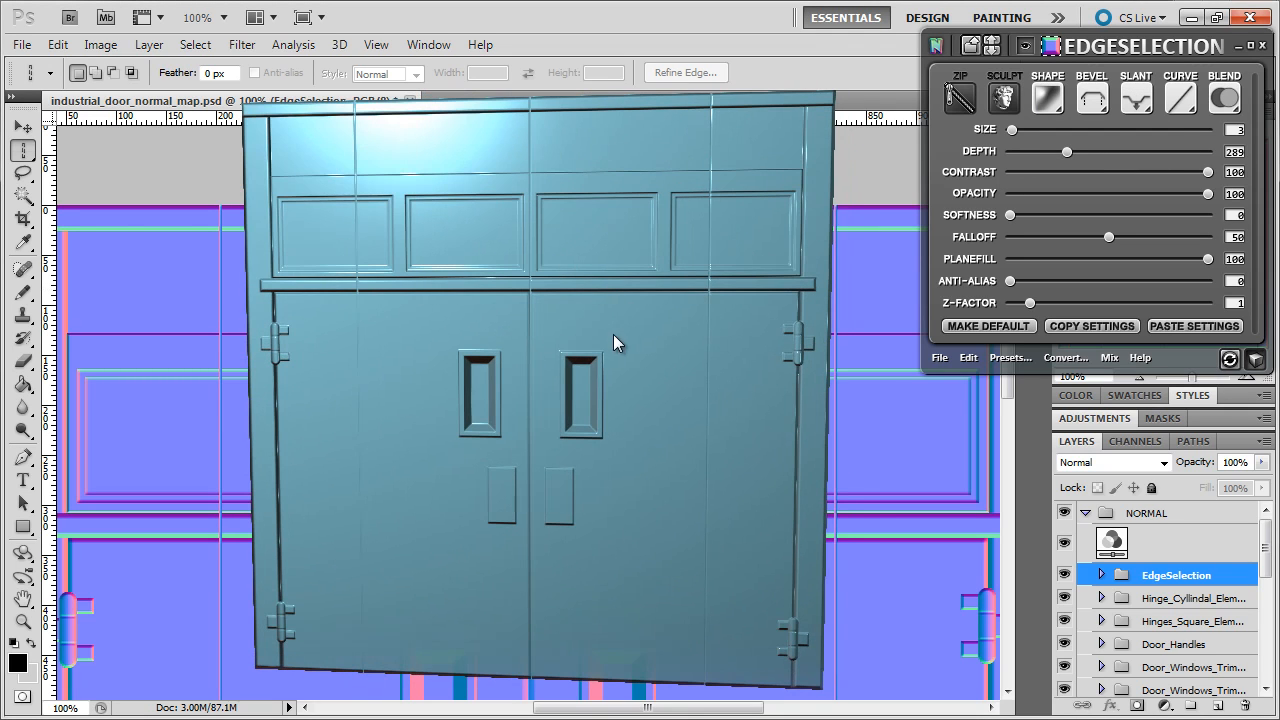
# - Raise the nDo seam Depth to 999, rotate the 3D door to check the grooves, then close it
pyautogui.moveTo(1067, 152); pyautogui.dragTo(1104, 152)
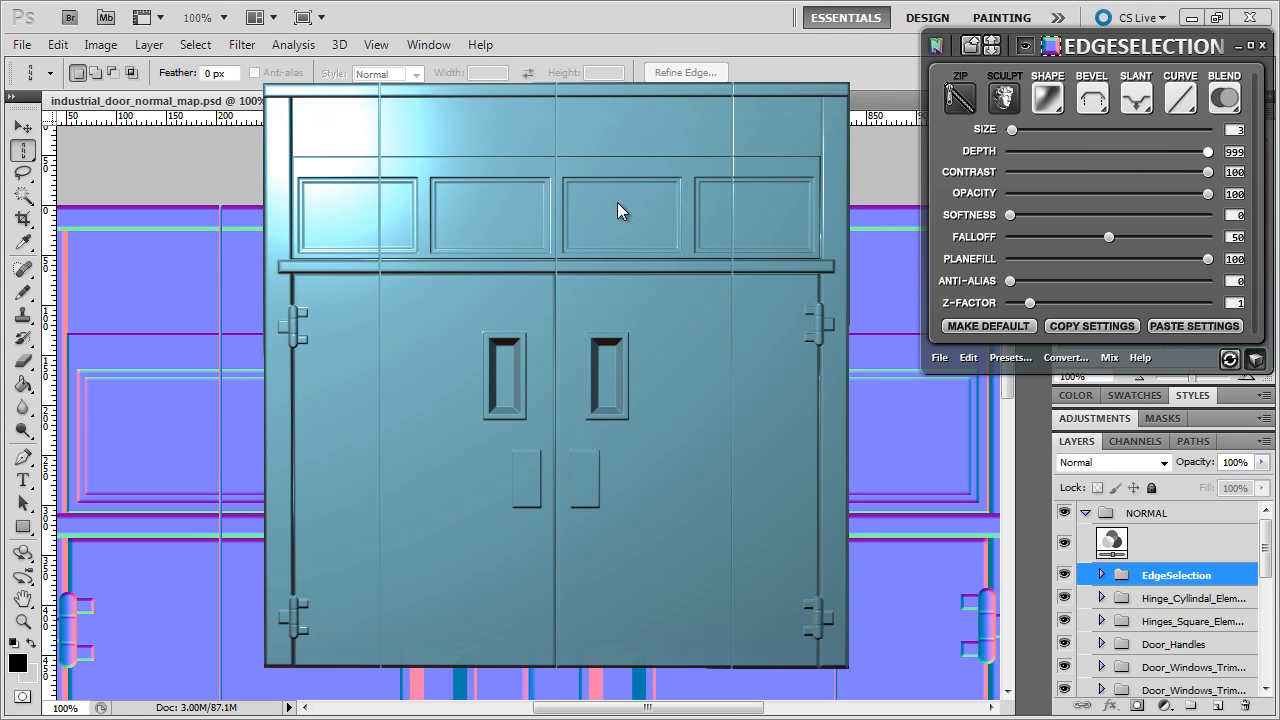
pyautogui.moveTo(620, 208); pyautogui.dragTo(592, 217)
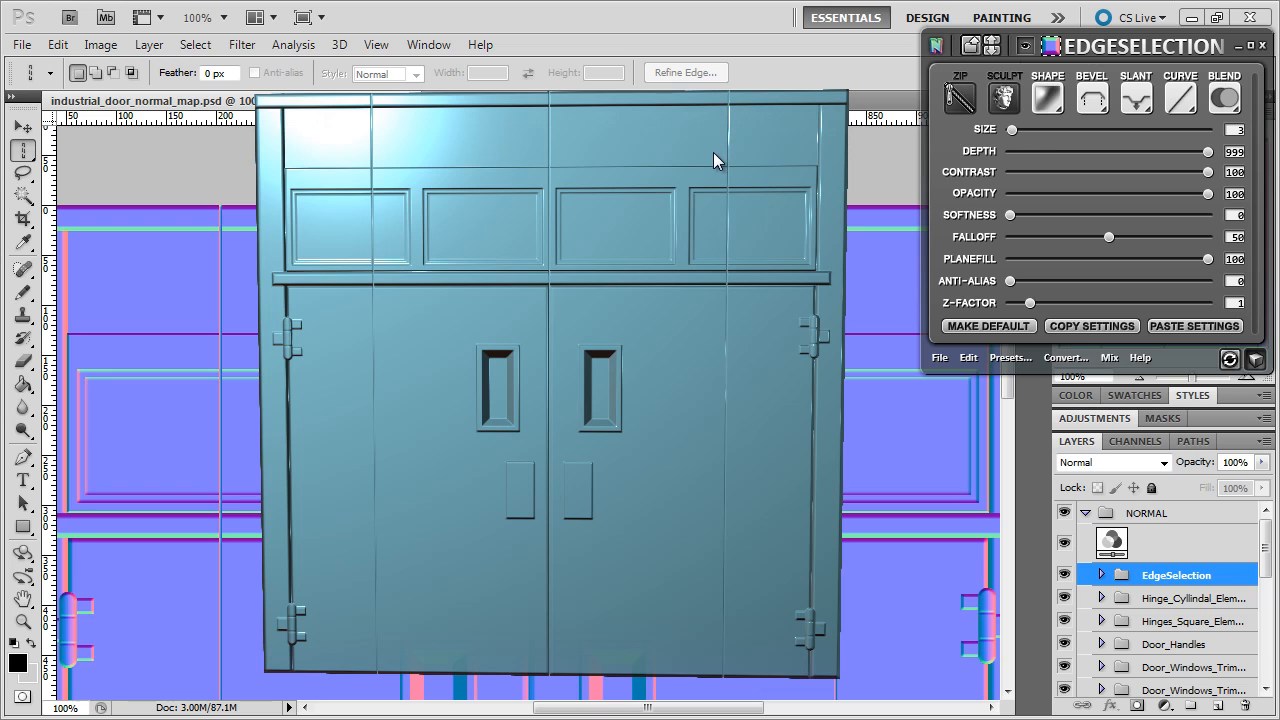
pyautogui.click(1256, 362)
pyautogui.moveTo(1265, 545); pyautogui.dragTo(1264, 665)
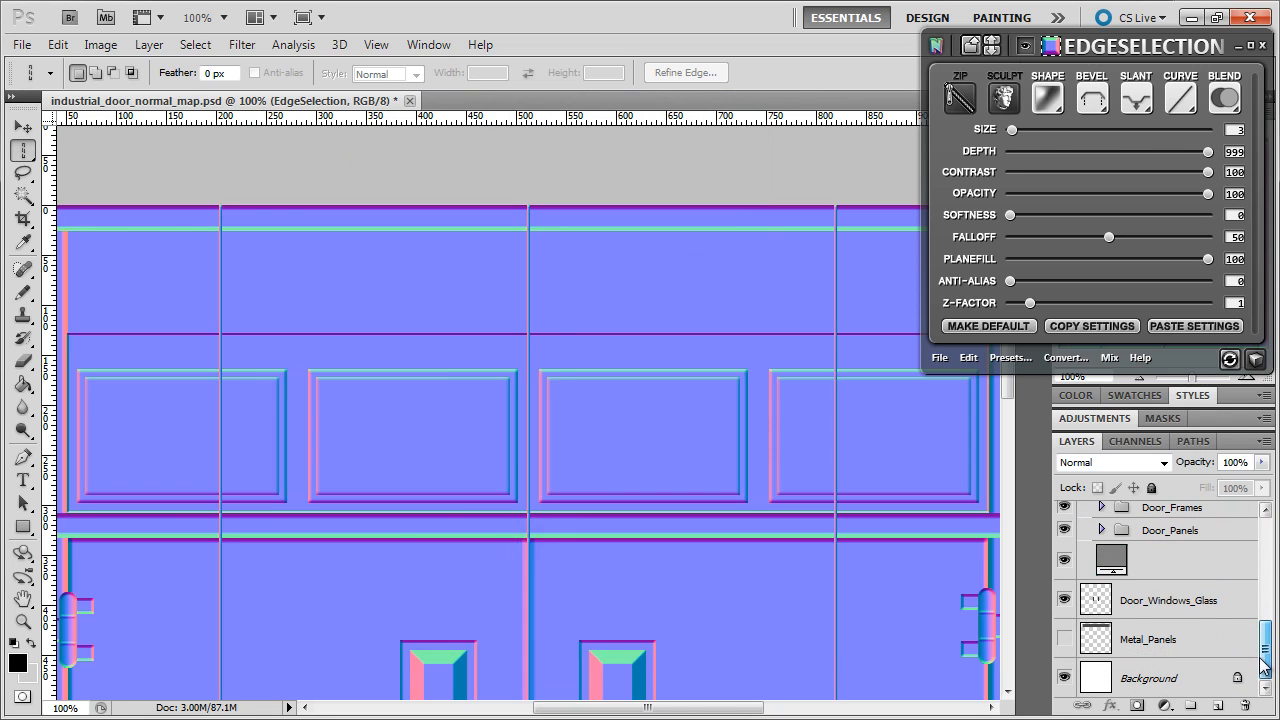
# - Mask the EdgeSelection group to the Metal_Panels pixel selection and check the trimmed seams in 3D
pyautogui.click(1097, 638)
pyautogui.rightClick(1097, 638)
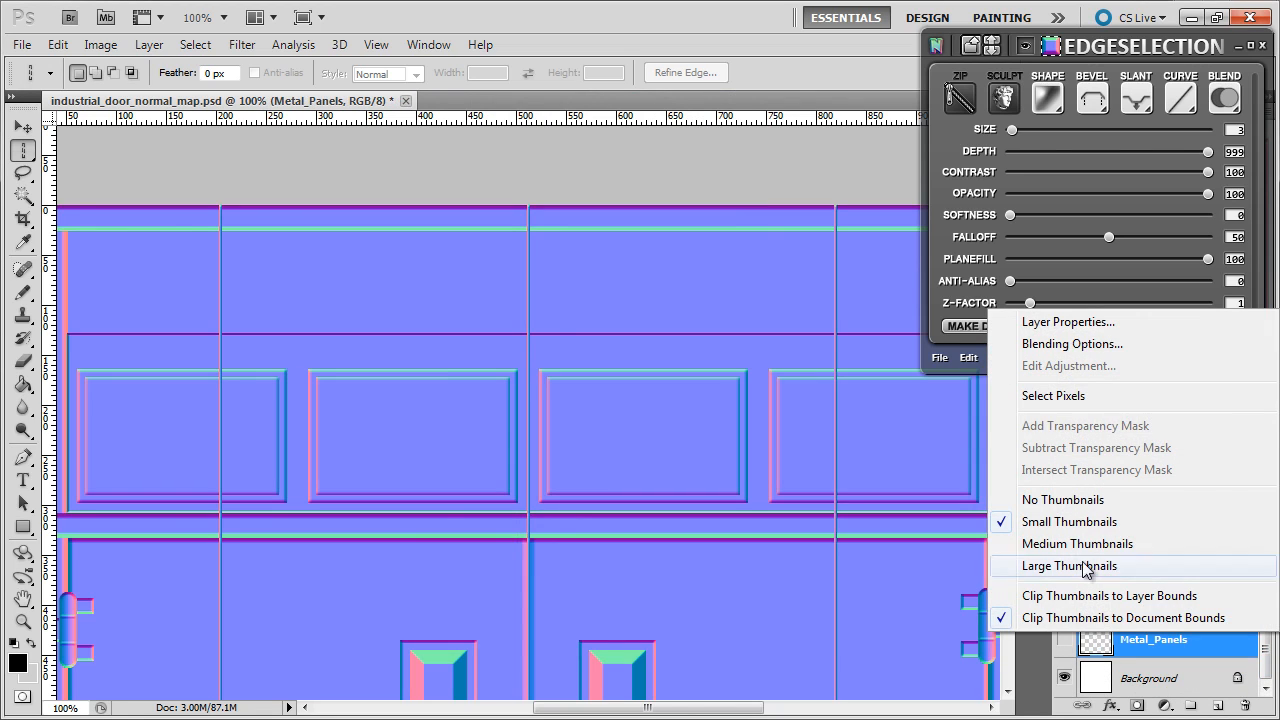
pyautogui.click(1034, 396)
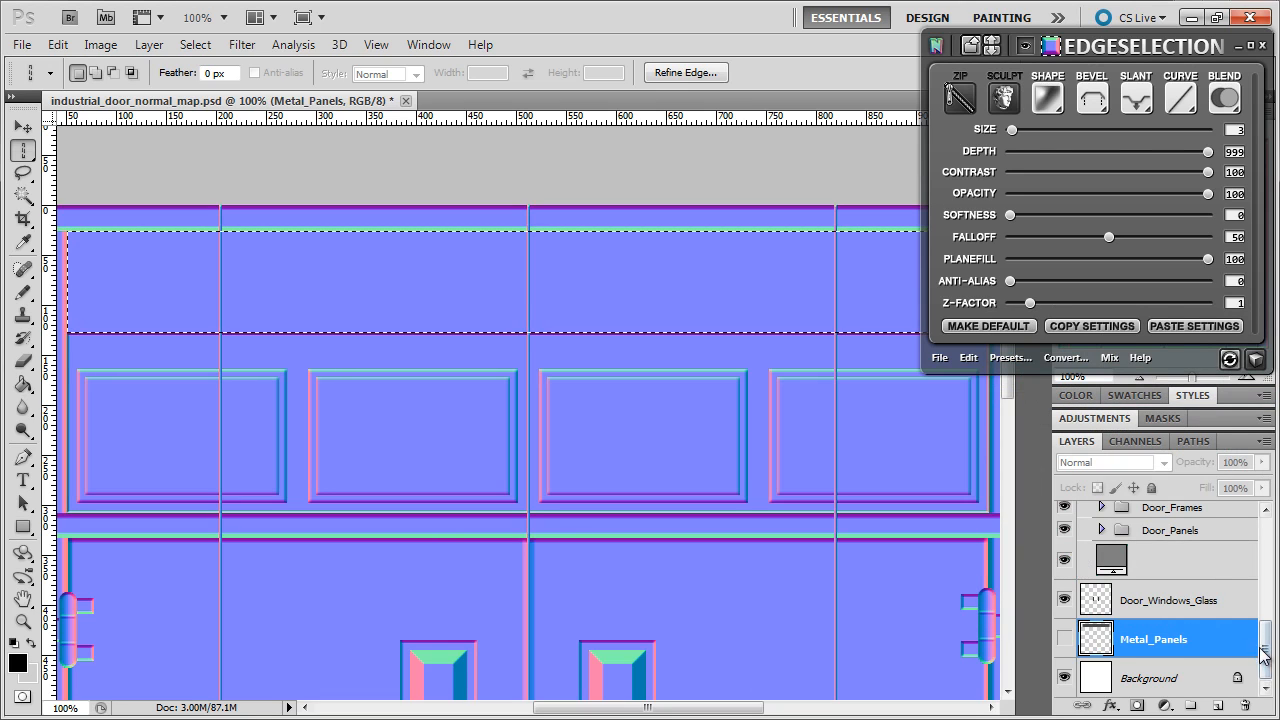
pyautogui.moveTo(1265, 655); pyautogui.dragTo(1266, 535)
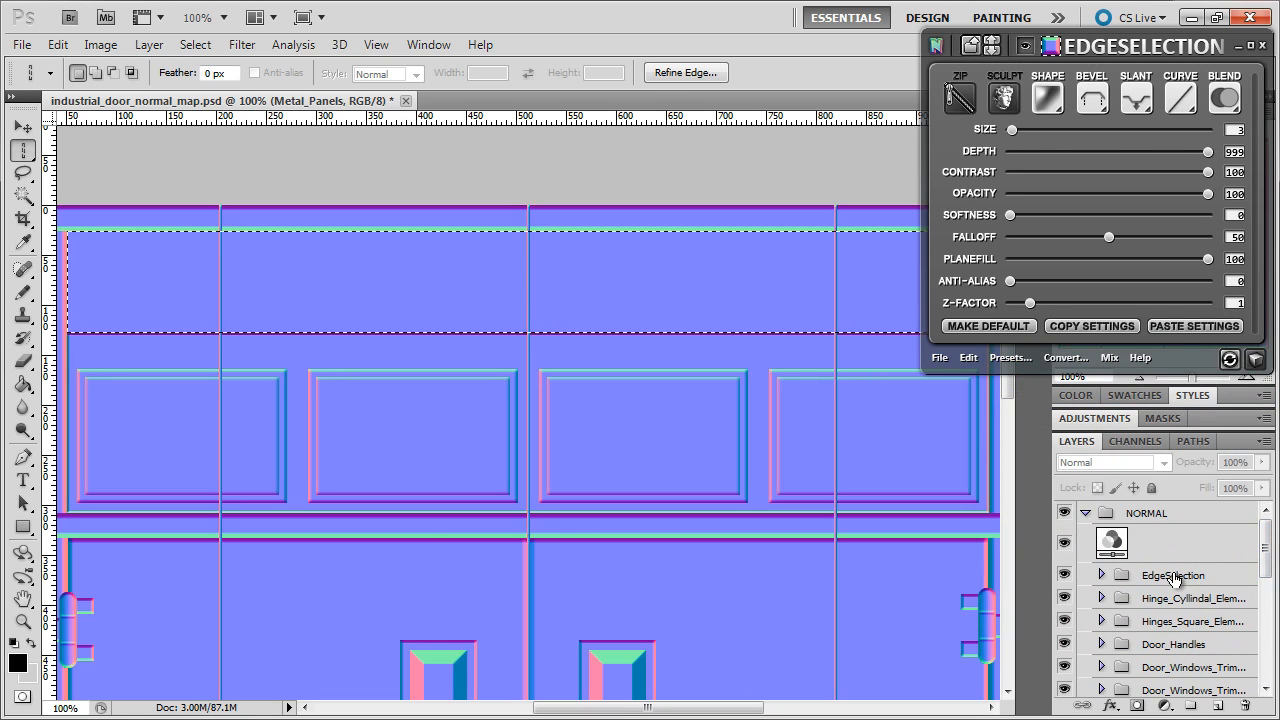
pyautogui.click(1175, 577)
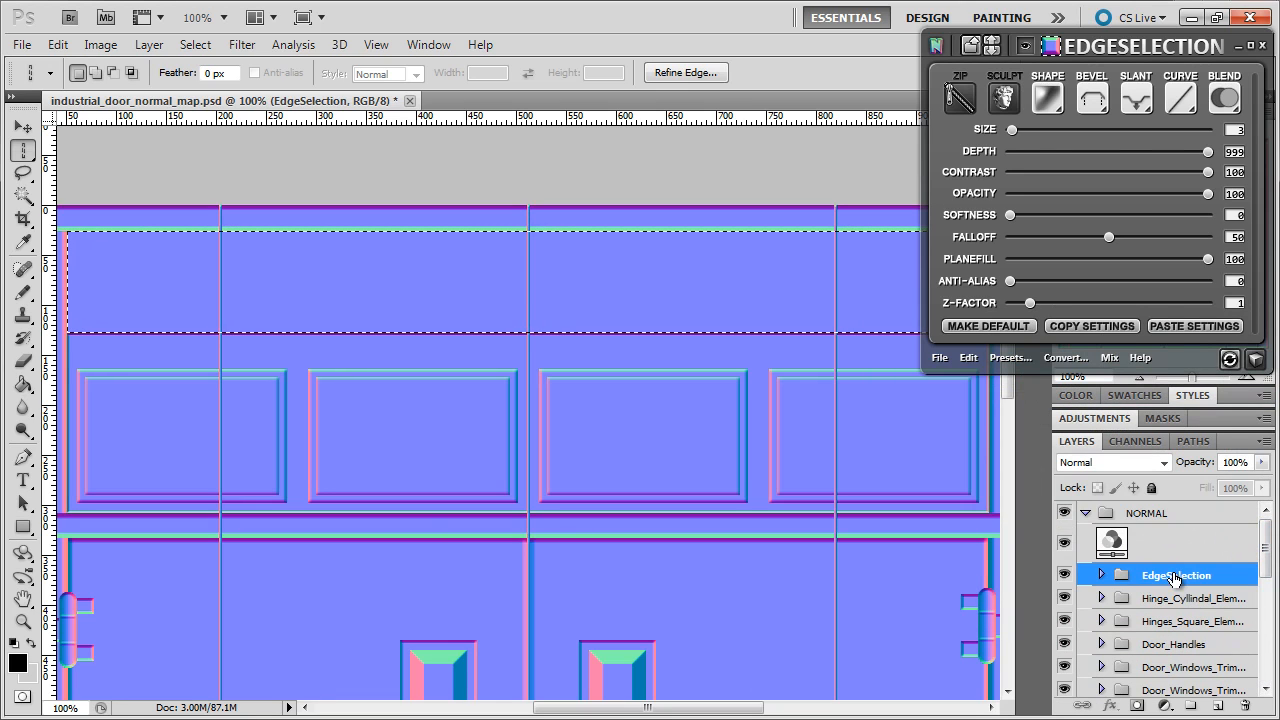
pyautogui.click(1137, 706)
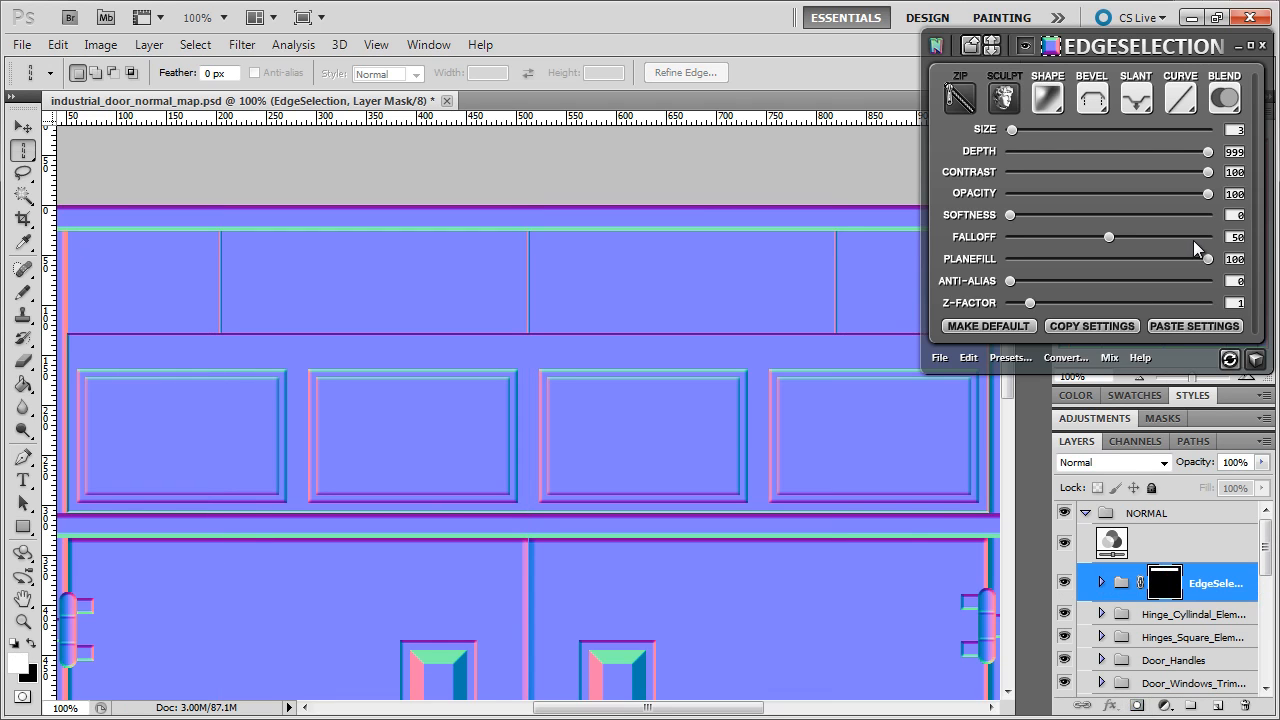
pyautogui.click(1255, 358)
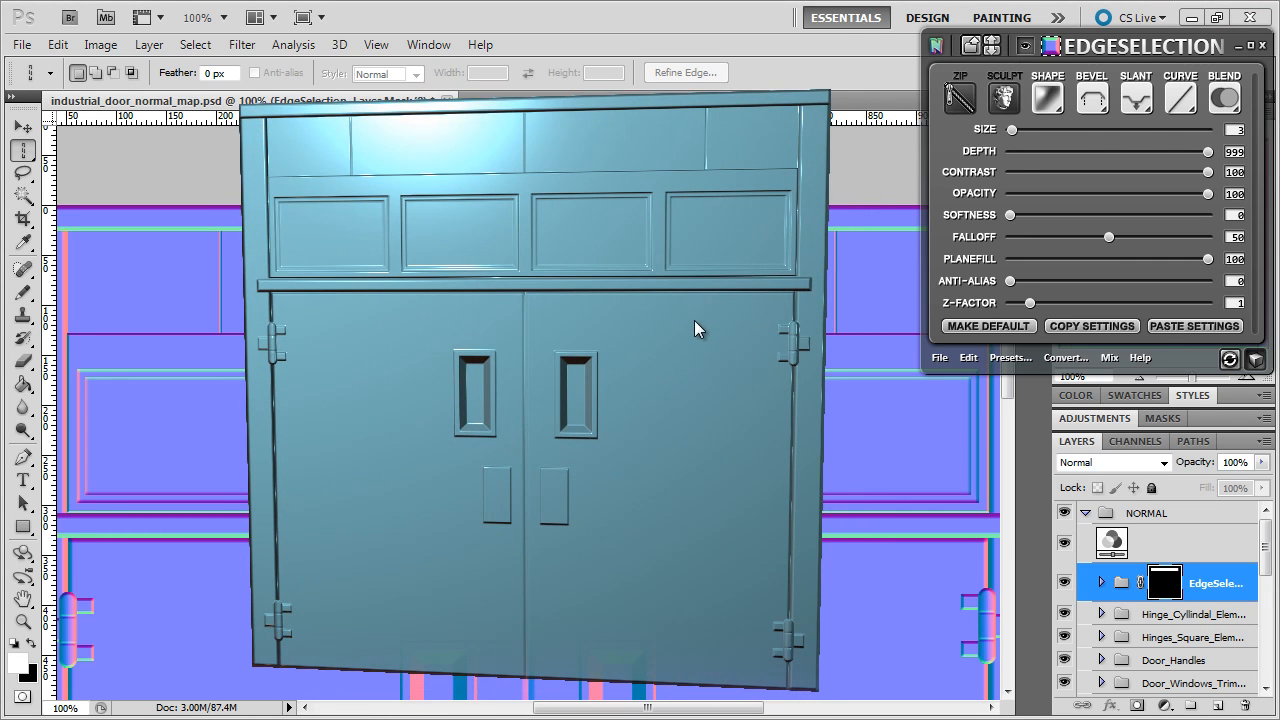
# - Close the preview, rename EdgeSelection to Metal_Panels_Indents, and add an empty Layer 1 above it
pyautogui.click(1255, 358)
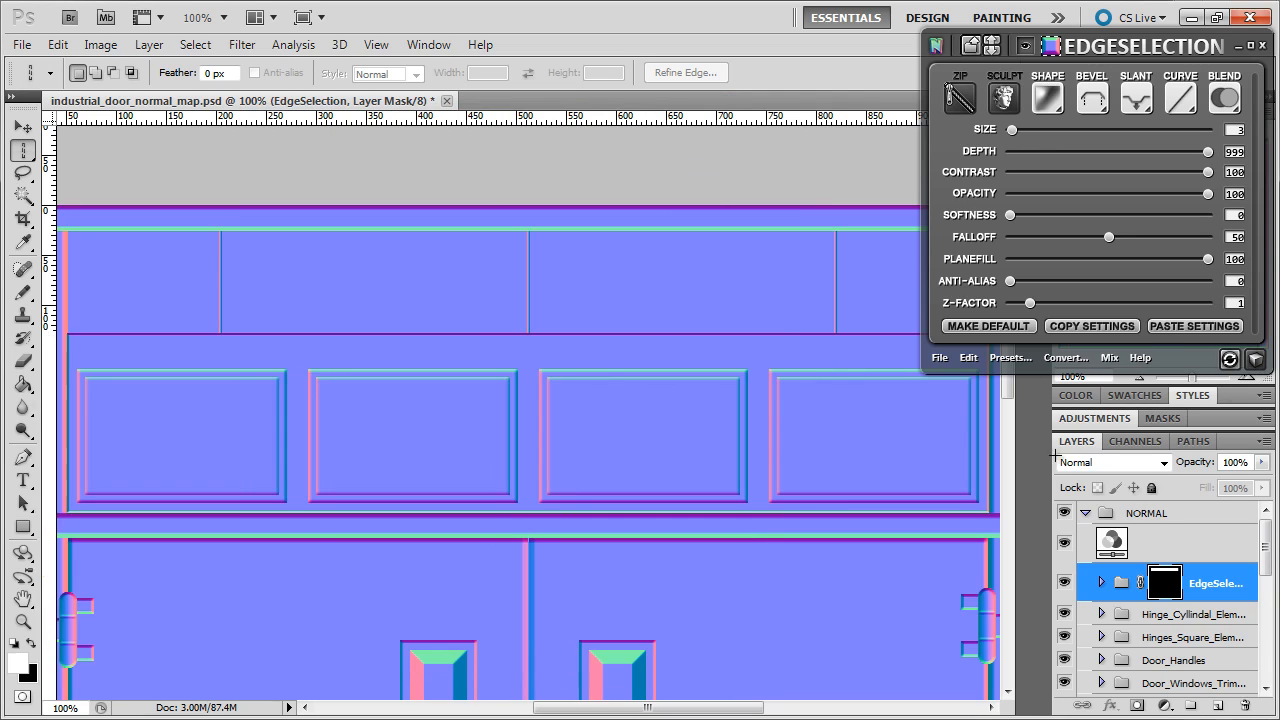
pyautogui.doubleClick(1205, 583)
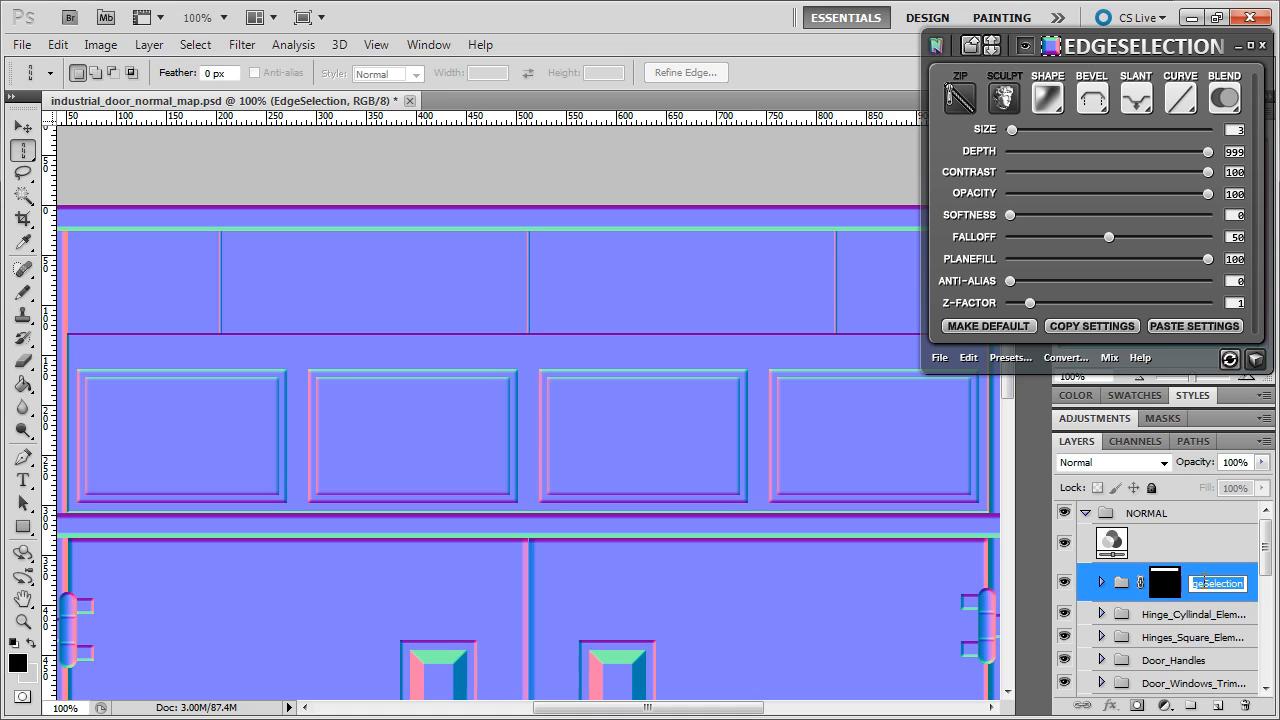
pyautogui.write('Metal_')
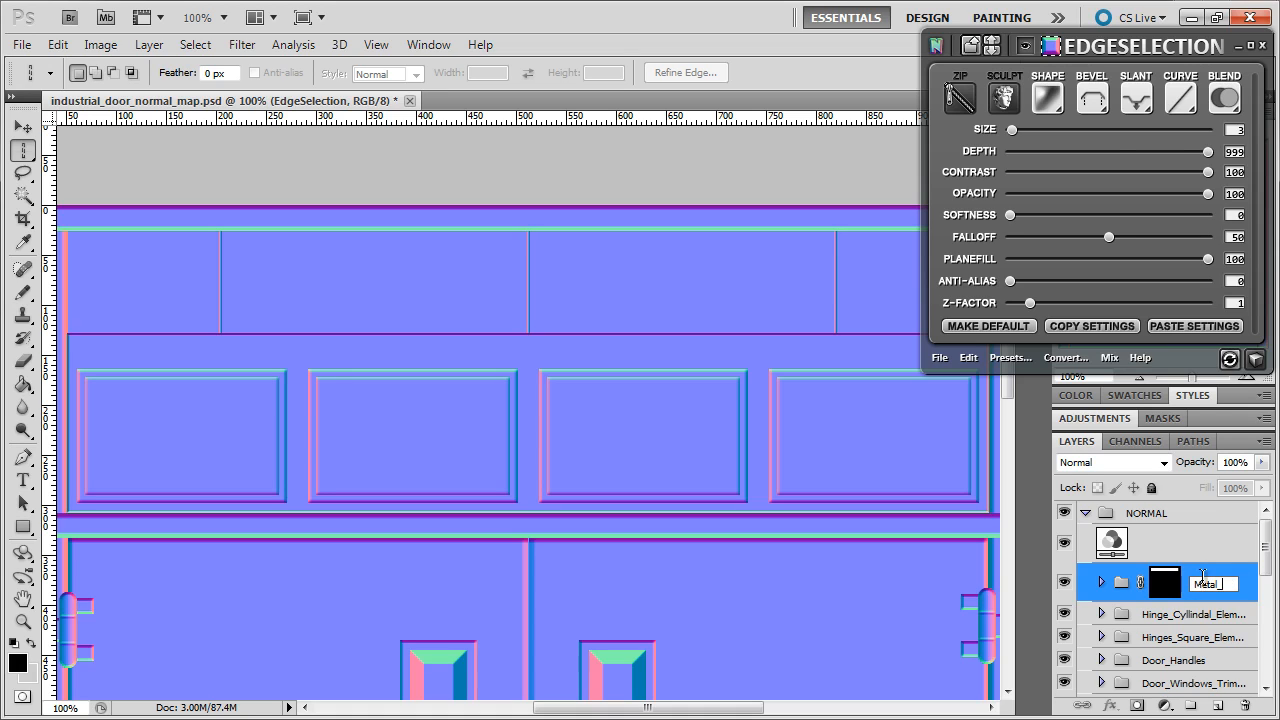
pyautogui.write('Parels_Indents')
pyautogui.press('Return')
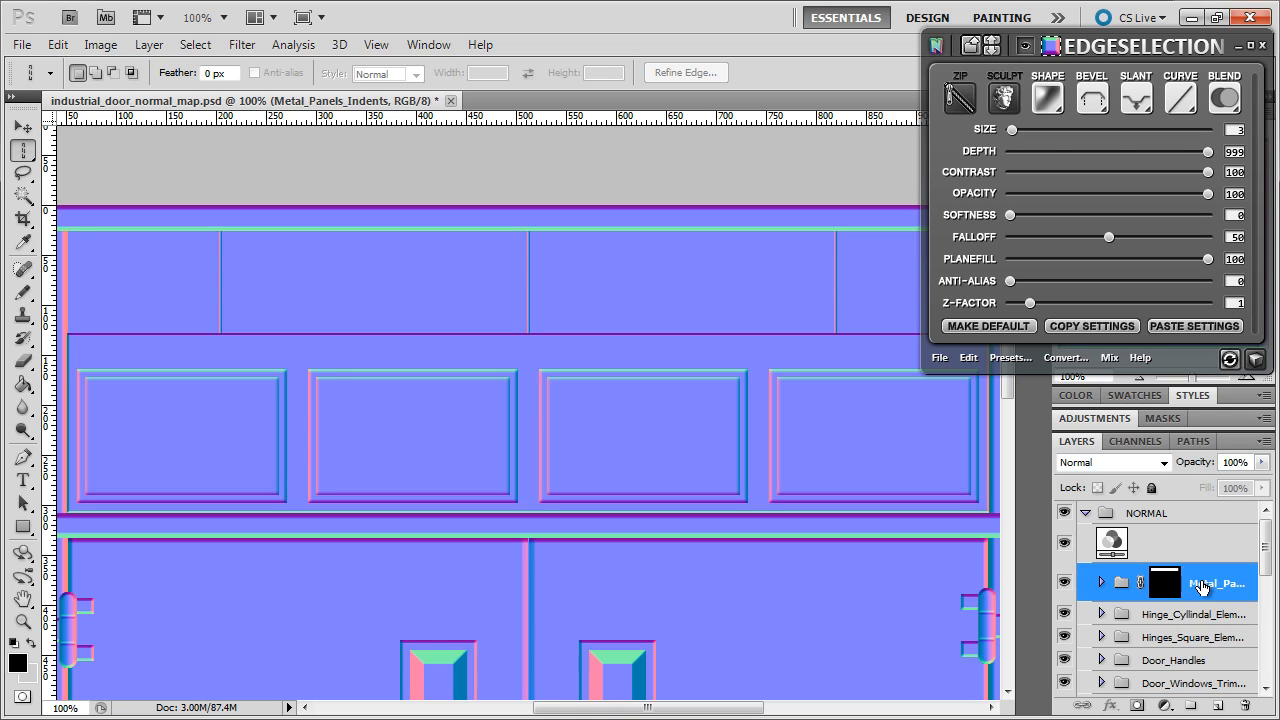
pyautogui.scroll(-5, 722, 510)
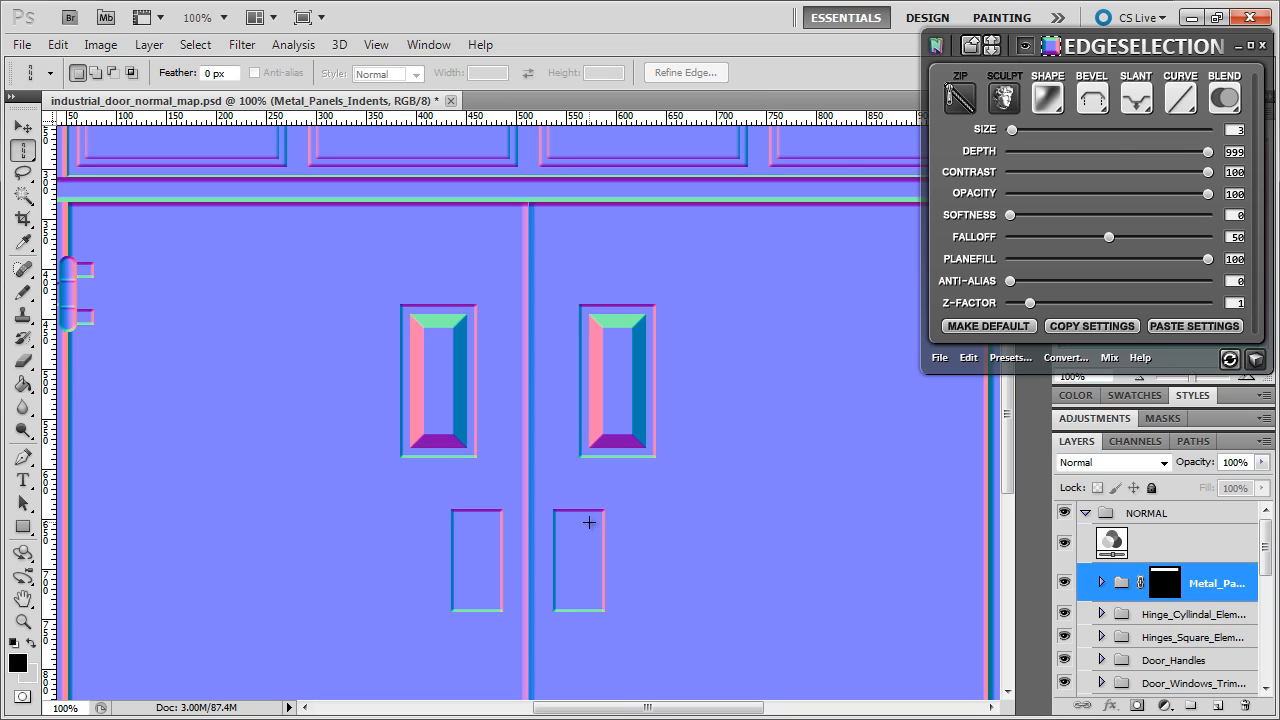
pyautogui.click(1219, 705)
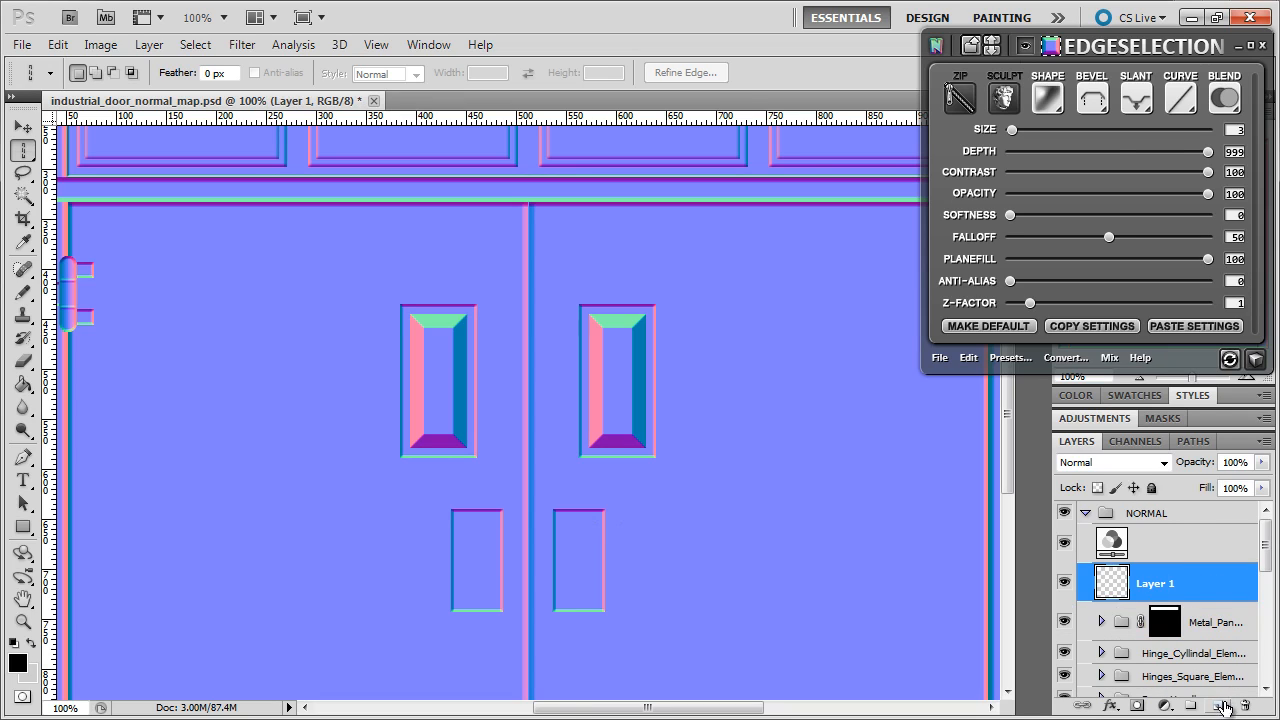
# - Paint a size-8 soft-brush rivet dot in the small right panel's top corner
pyautogui.click(24, 294)
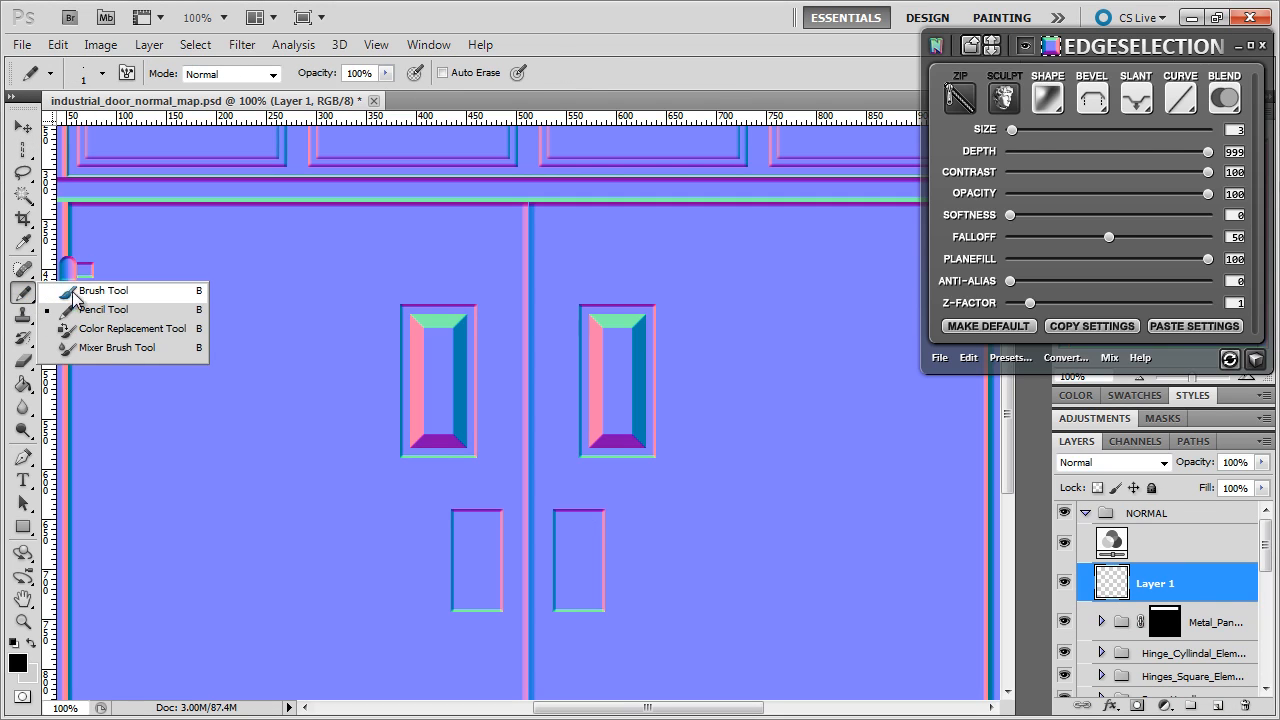
pyautogui.click(90, 291)
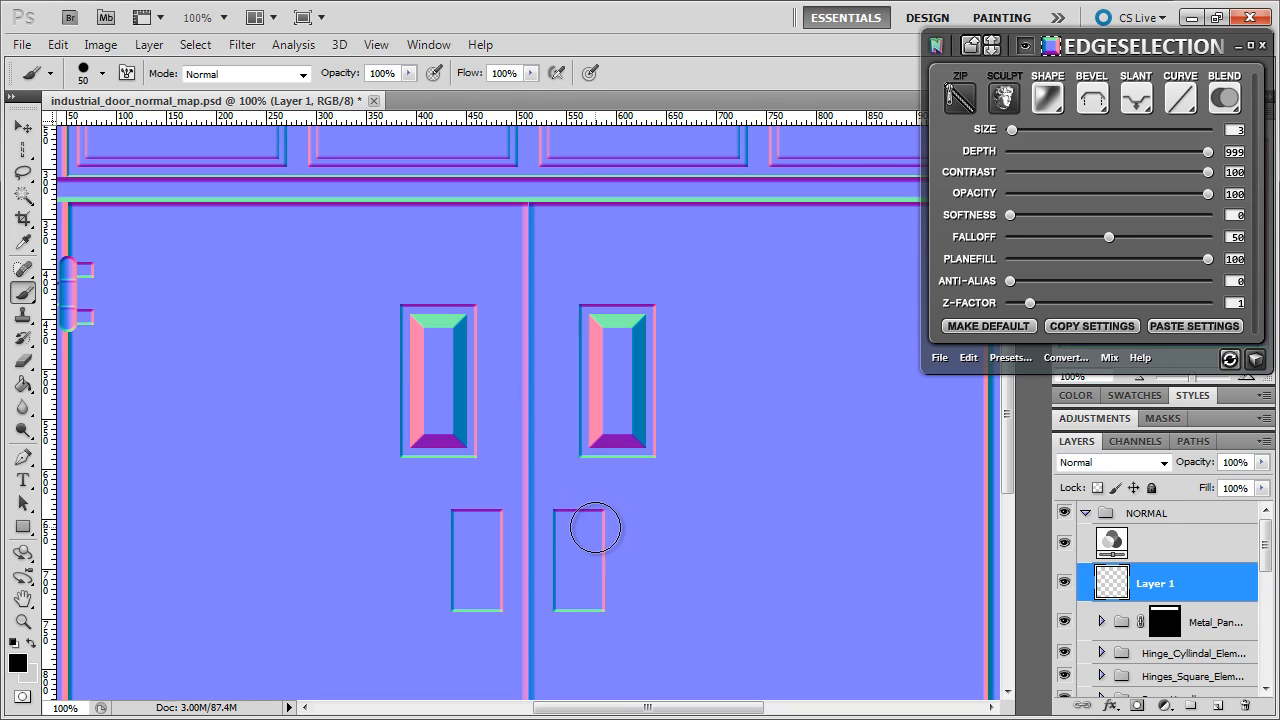
pyautogui.press('[')
pyautogui.press('[')
pyautogui.press('[')
pyautogui.press('[')
pyautogui.press('[')
pyautogui.press('[')
pyautogui.press('[')
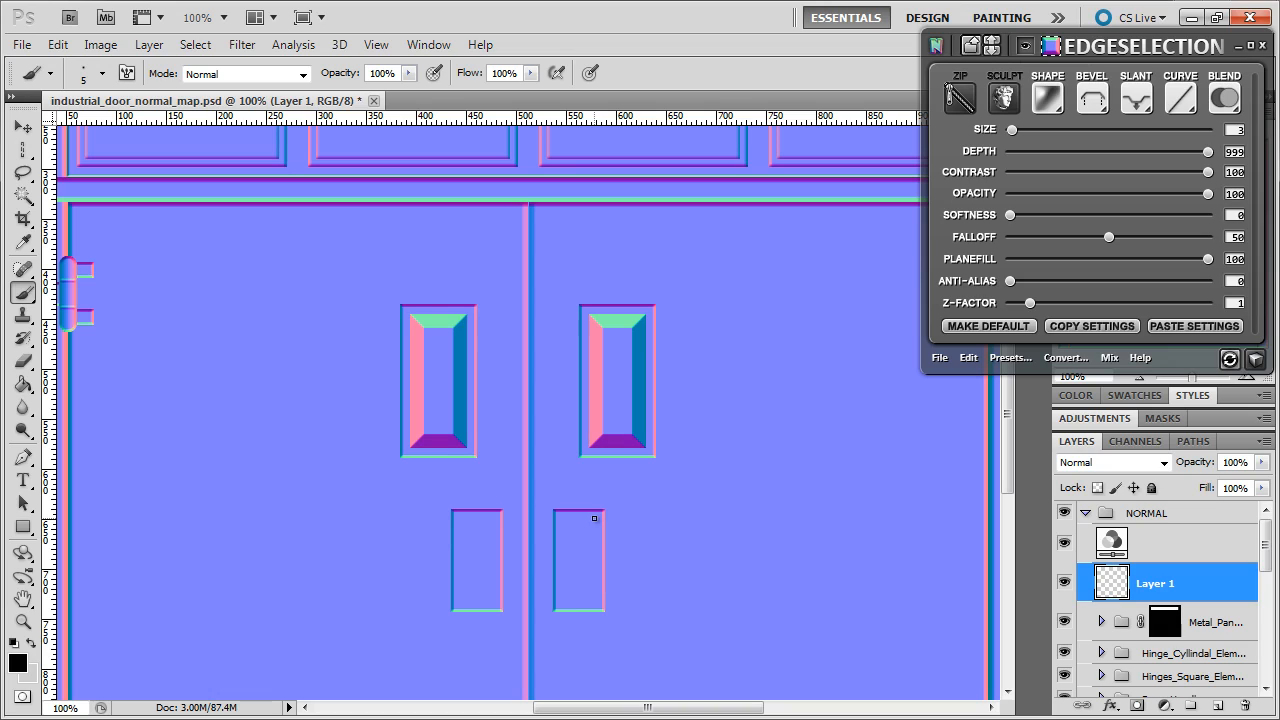
pyautogui.click(595, 518)
# - Duplicate the dot into the panel's other top corner and merge both dots into one layer
pyautogui.hotkey('ctrl', 'j')
pyautogui.click(23, 128)
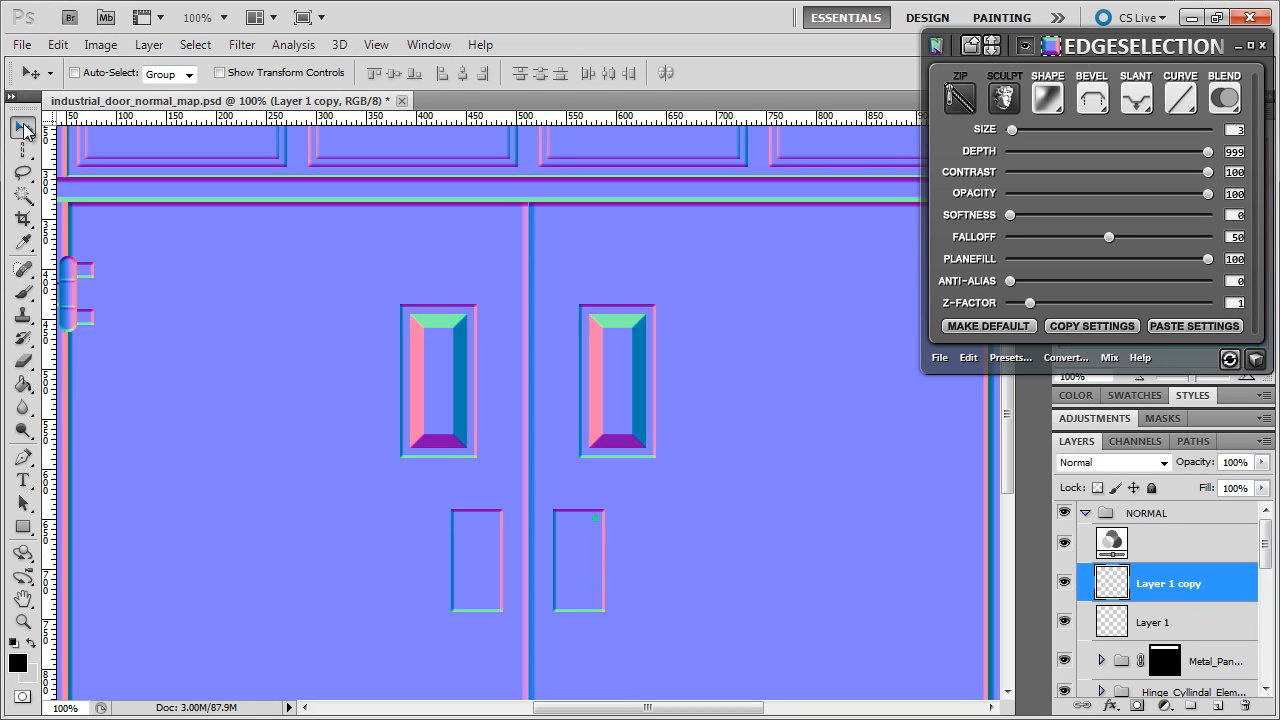
pyautogui.moveTo(645, 528); pyautogui.dragTo(612, 528)
pyautogui.keyDown('shift'); pyautogui.click(1150, 622); pyautogui.keyUp('shift')
pyautogui.rightClick(1150, 622)
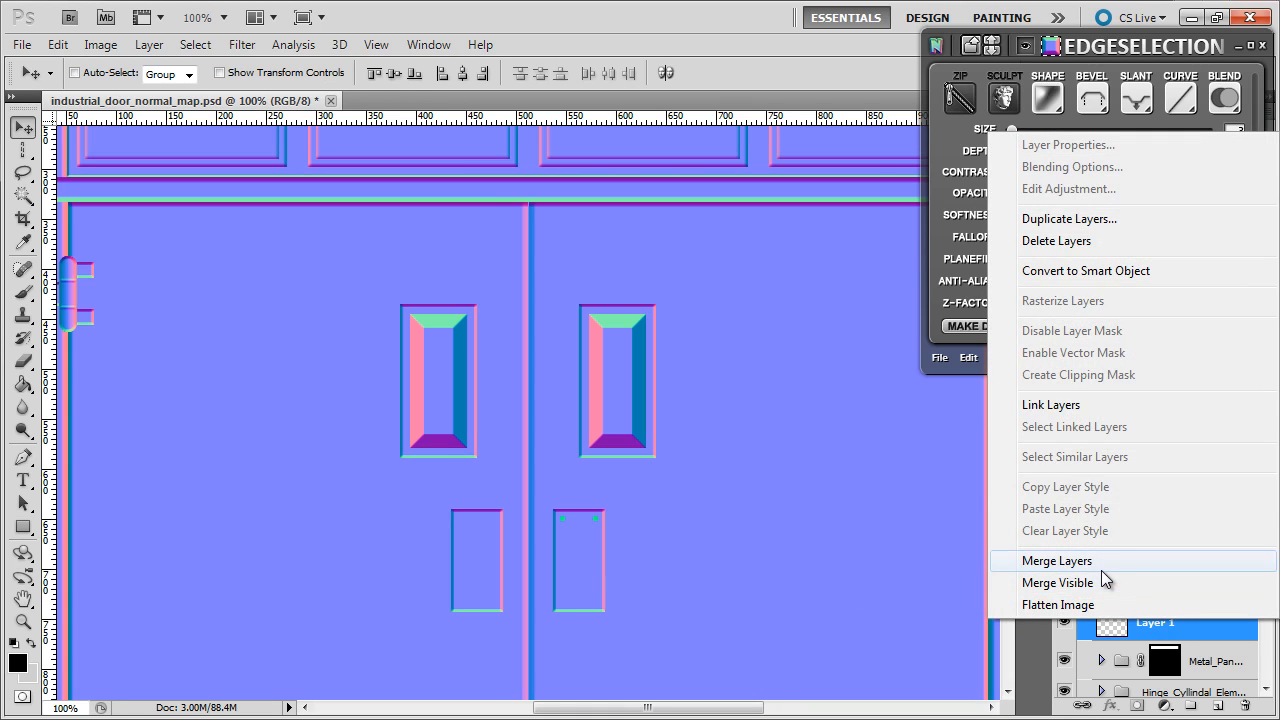
pyautogui.click(1101, 563)
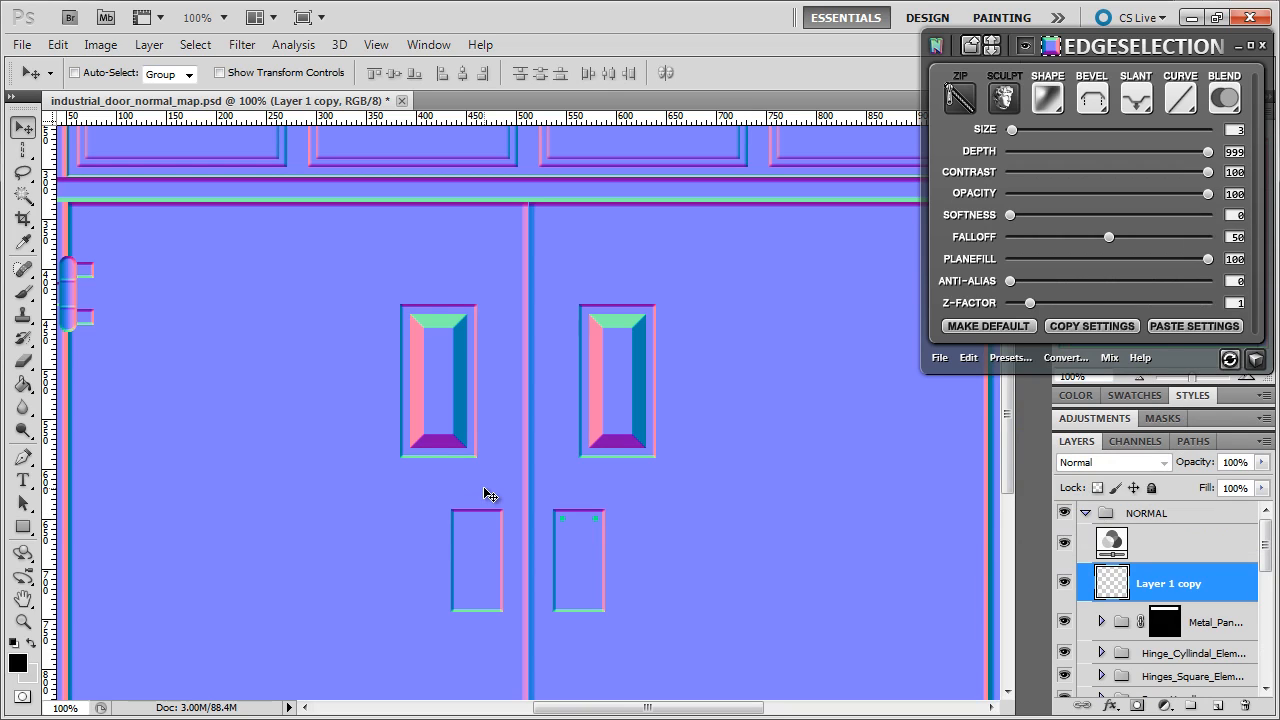
# - Copy the dot pair down to the panel's bottom corners and merge into four rivets
pyautogui.hotkey('ctrl', 'j')
pyautogui.moveTo(673, 358); pyautogui.dragTo(683, 446)
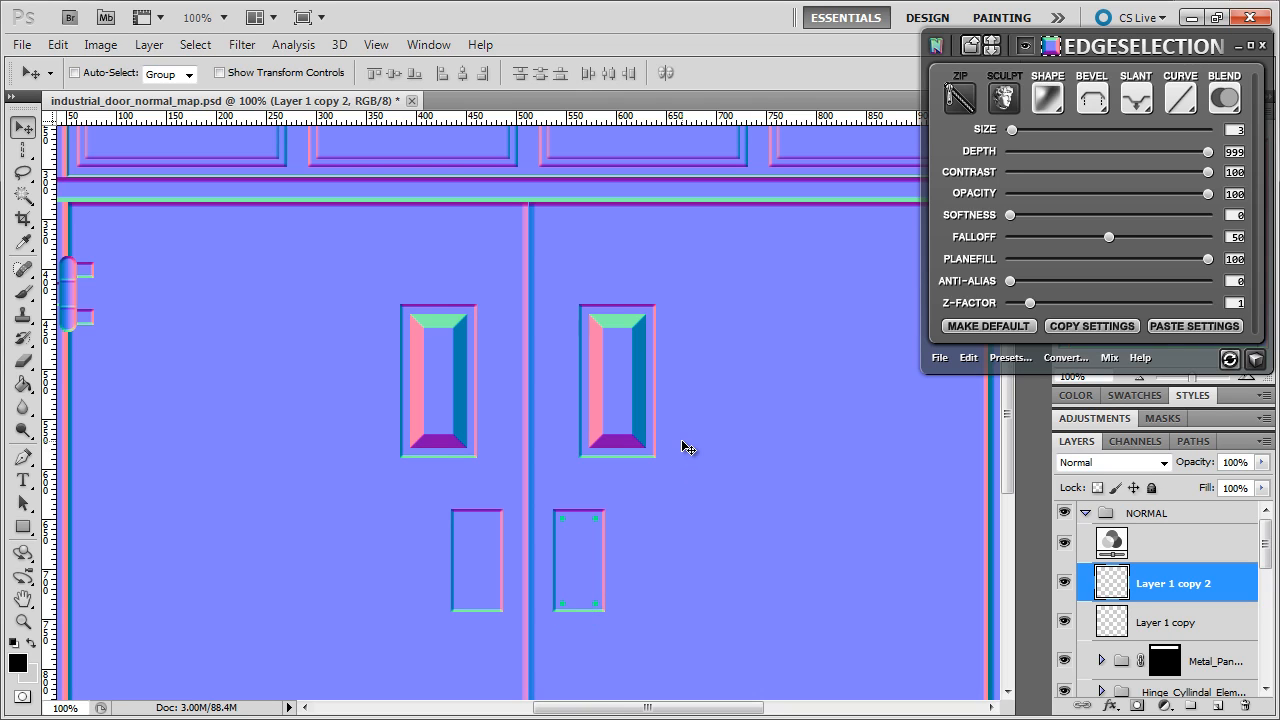
pyautogui.keyDown('shift'); pyautogui.click(1165, 622); pyautogui.keyUp('shift')
pyautogui.rightClick(1165, 622)
pyautogui.click(1067, 560)
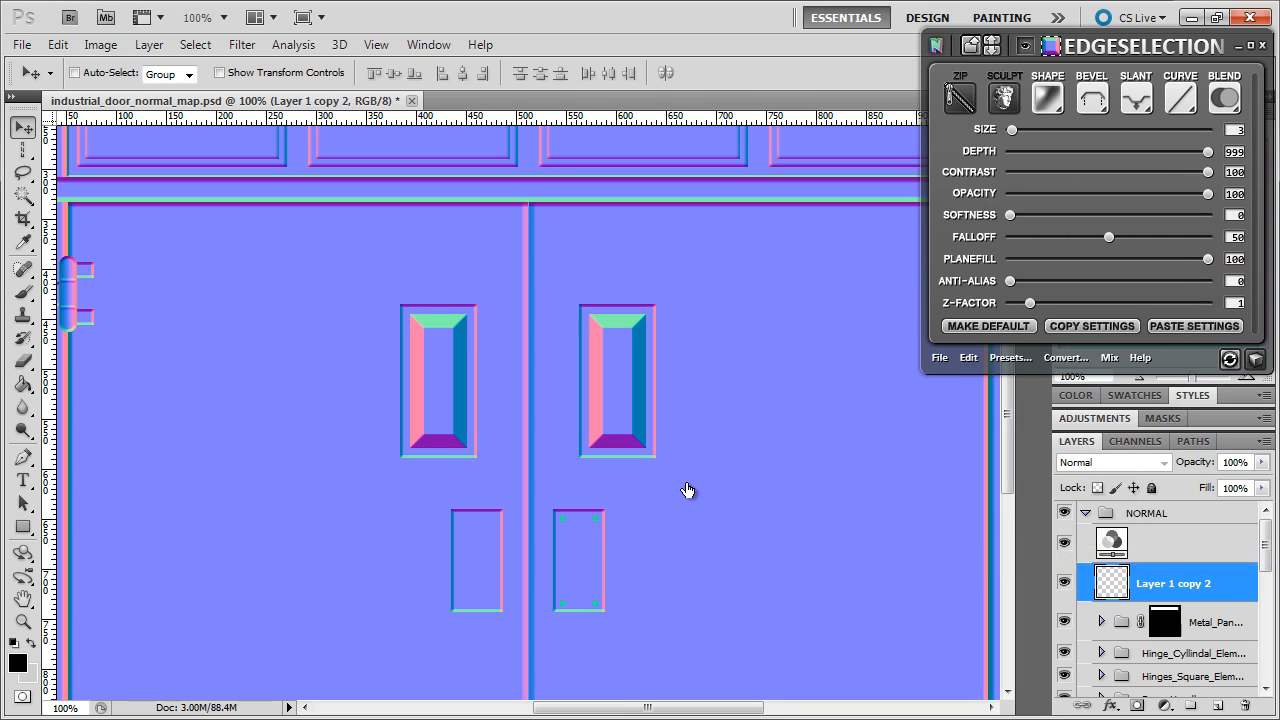
# - Copy the four rivets onto the left small panel and merge the rivet layers
pyautogui.hotkey('ctrl', 'j')
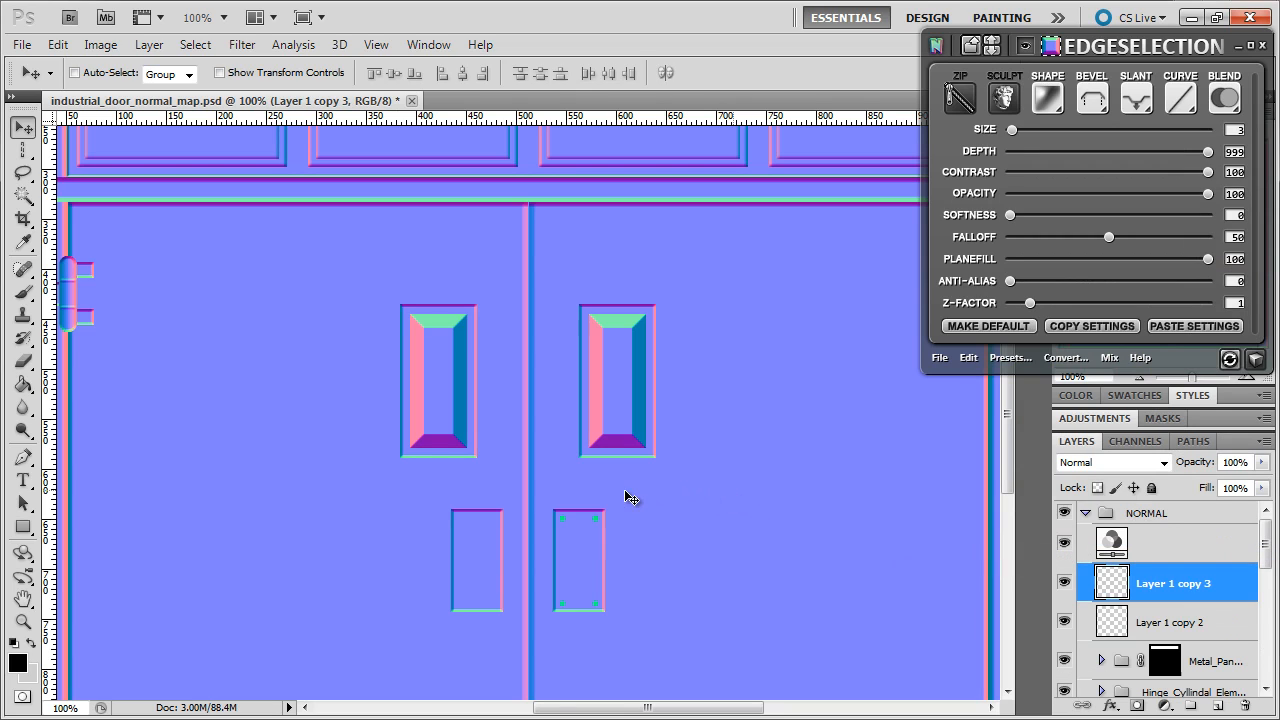
pyautogui.hotkey('shift', 'Left')
pyautogui.hotkey('shift', 'Left')
pyautogui.hotkey('shift', 'Left')
pyautogui.hotkey('shift', 'Left')
pyautogui.hotkey('shift', 'Left')
pyautogui.hotkey('shift', 'Left')
pyautogui.hotkey('shift', 'Left')
pyautogui.hotkey('shift', 'Left')
pyautogui.hotkey('shift', 'Left')
pyautogui.hotkey('shift', 'Left')
pyautogui.hotkey('shift', 'Left')
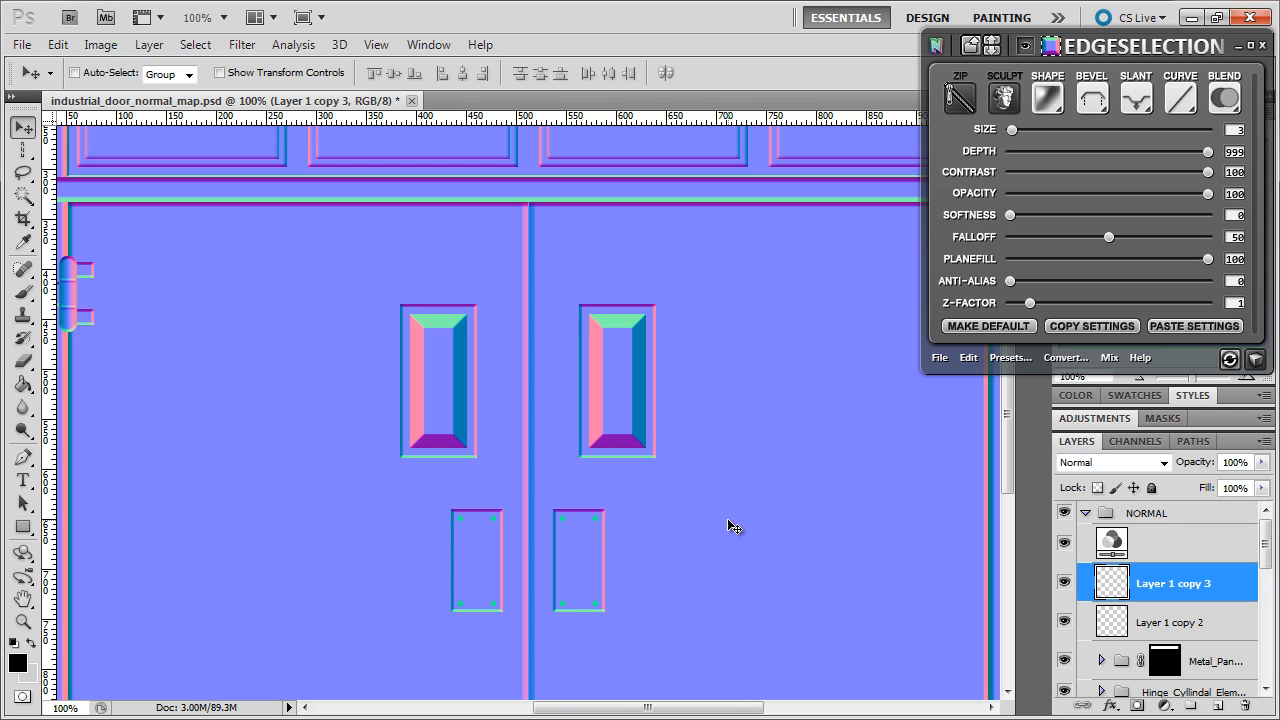
pyautogui.keyDown('shift'); pyautogui.click(1155, 623); pyautogui.keyUp('shift')
pyautogui.rightClick(1155, 623)
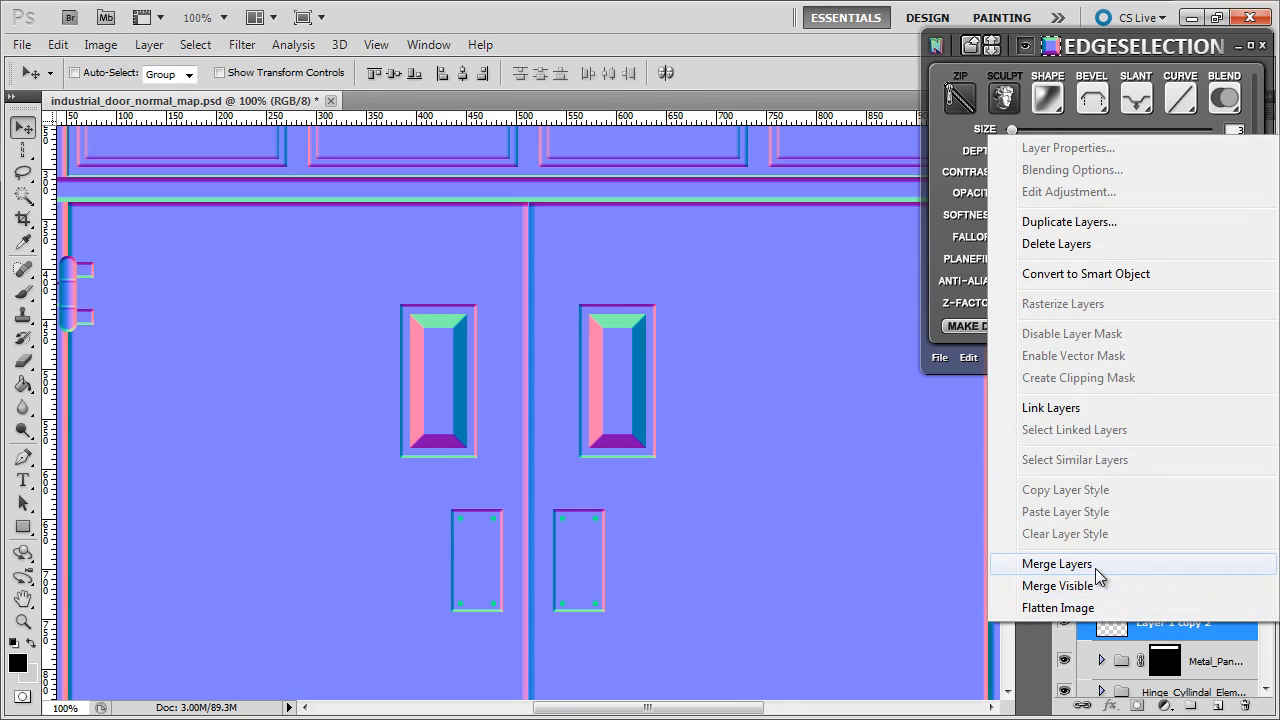
pyautogui.click(1095, 566)
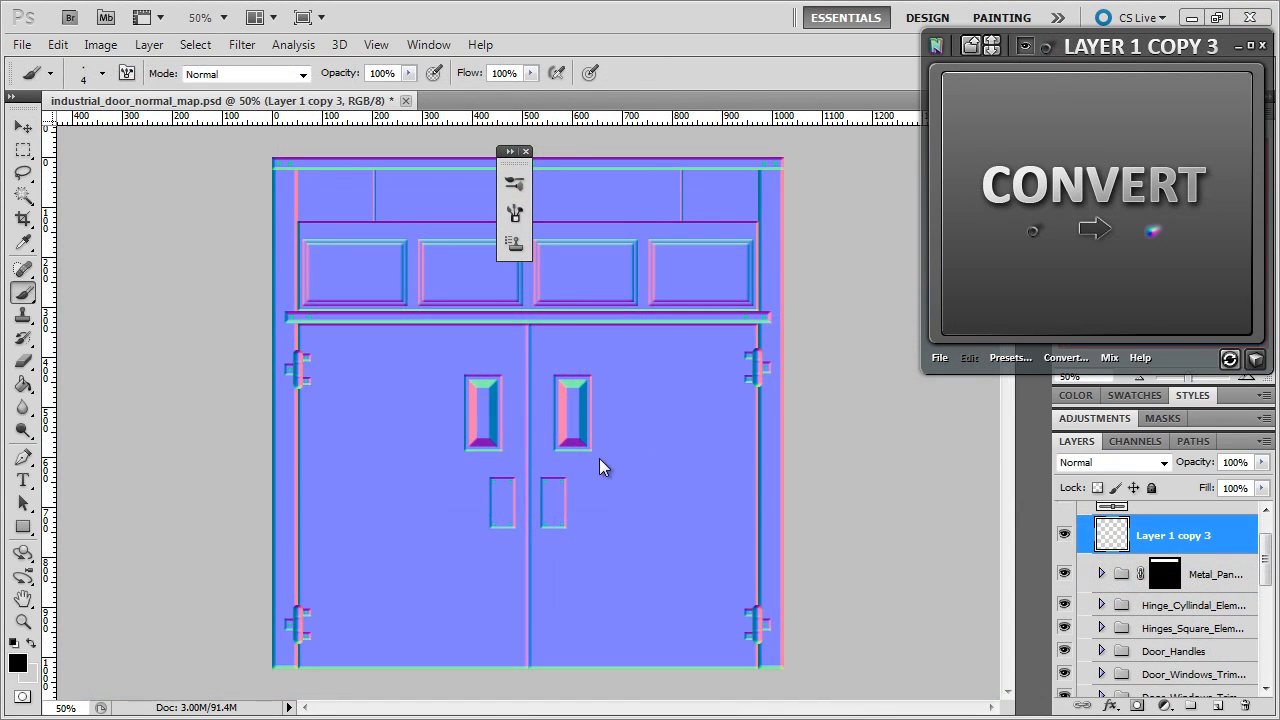
pyautogui.doubleClick(1247, 380)
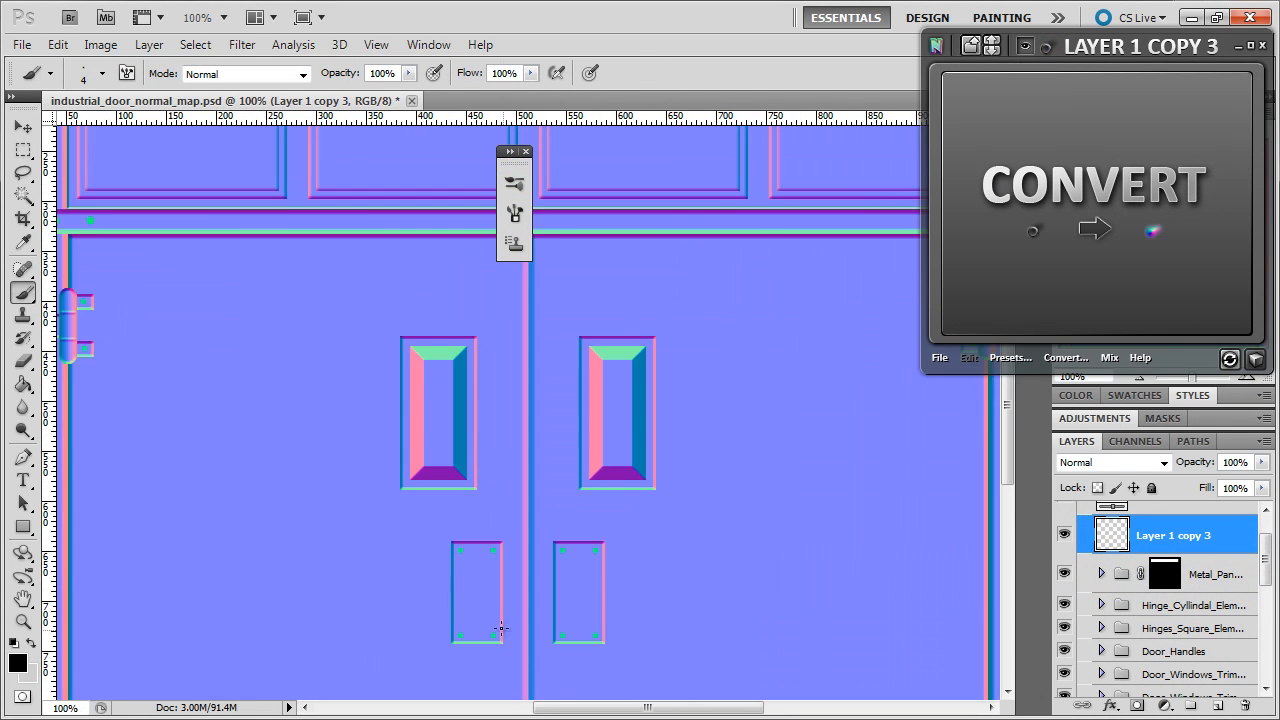
pyautogui.moveTo(600, 709); pyautogui.dragTo(543, 709)
pyautogui.scroll(10, 523, 676)
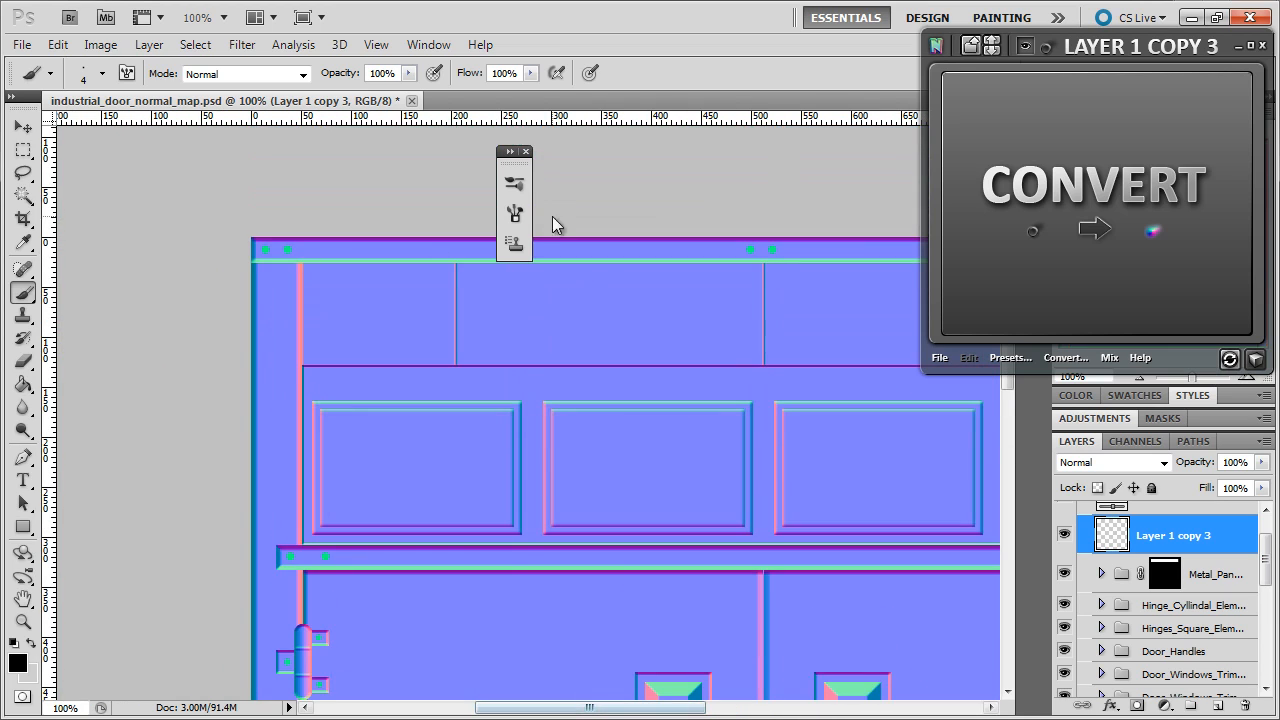
pyautogui.click(525, 151)
pyautogui.moveTo(655, 705); pyautogui.dragTo(701, 706)
pyautogui.scroll(-10, 658, 500)
pyautogui.scroll(-1, 658, 500)
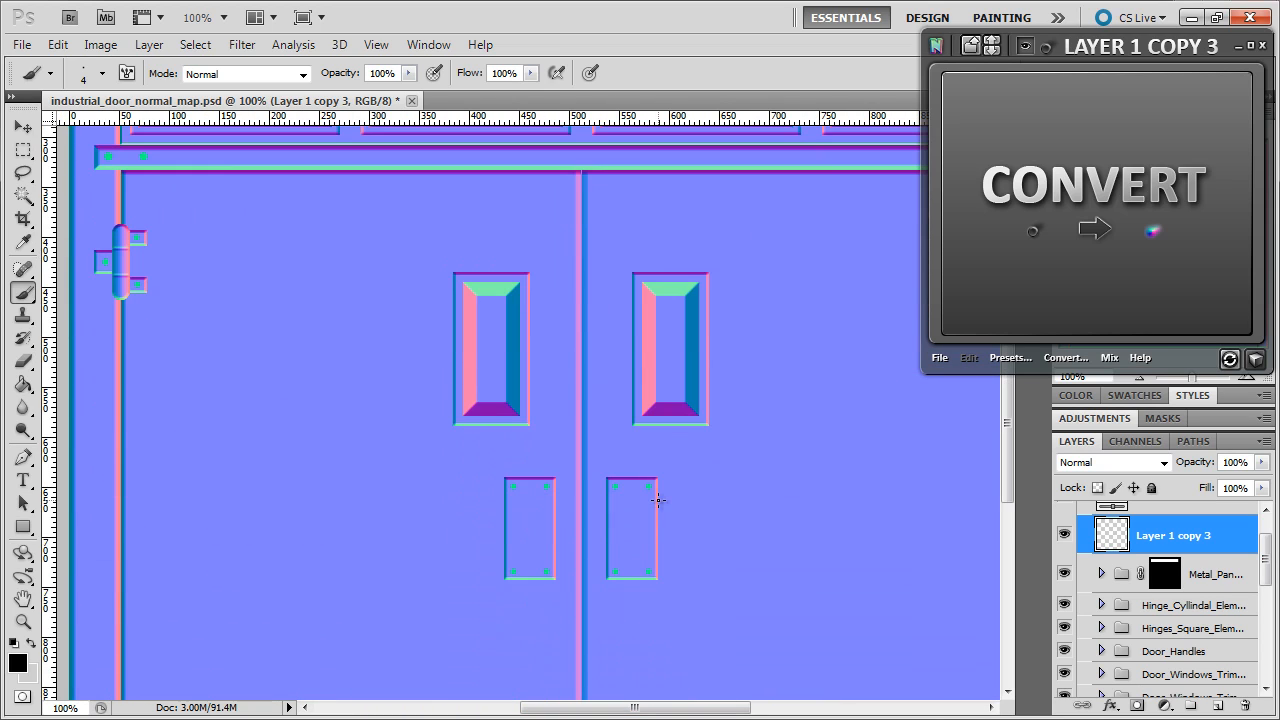
pyautogui.moveTo(629, 706); pyautogui.dragTo(713, 710)
pyautogui.scroll(9, 366, 334)
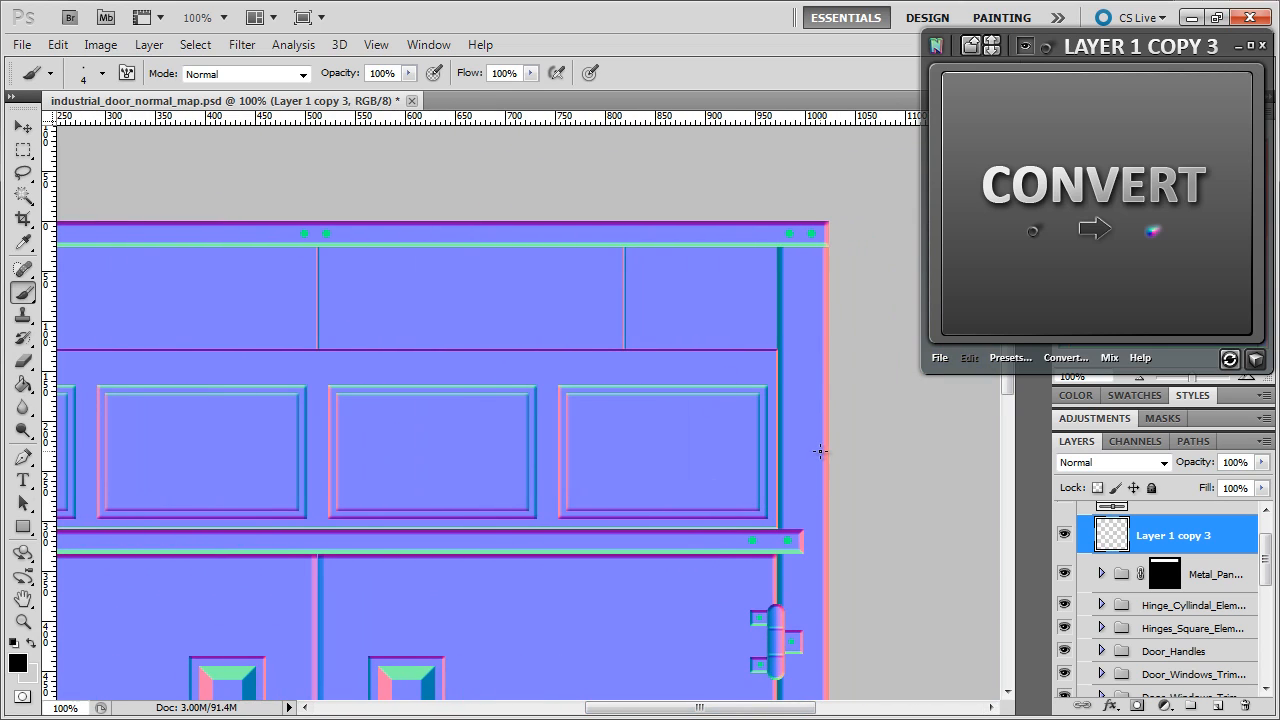
pyautogui.scroll(-7, 819, 451)
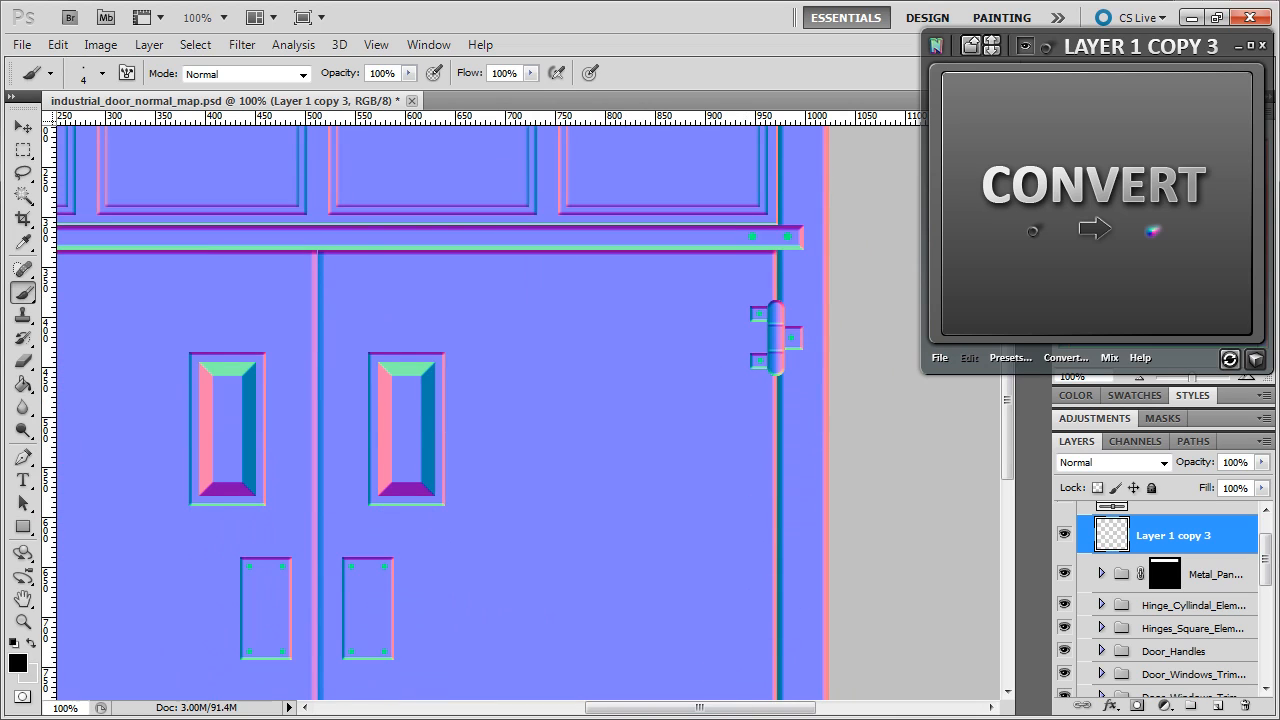
pyautogui.moveTo(735, 712); pyautogui.dragTo(606, 674)
pyautogui.scroll(6, 660, 712)
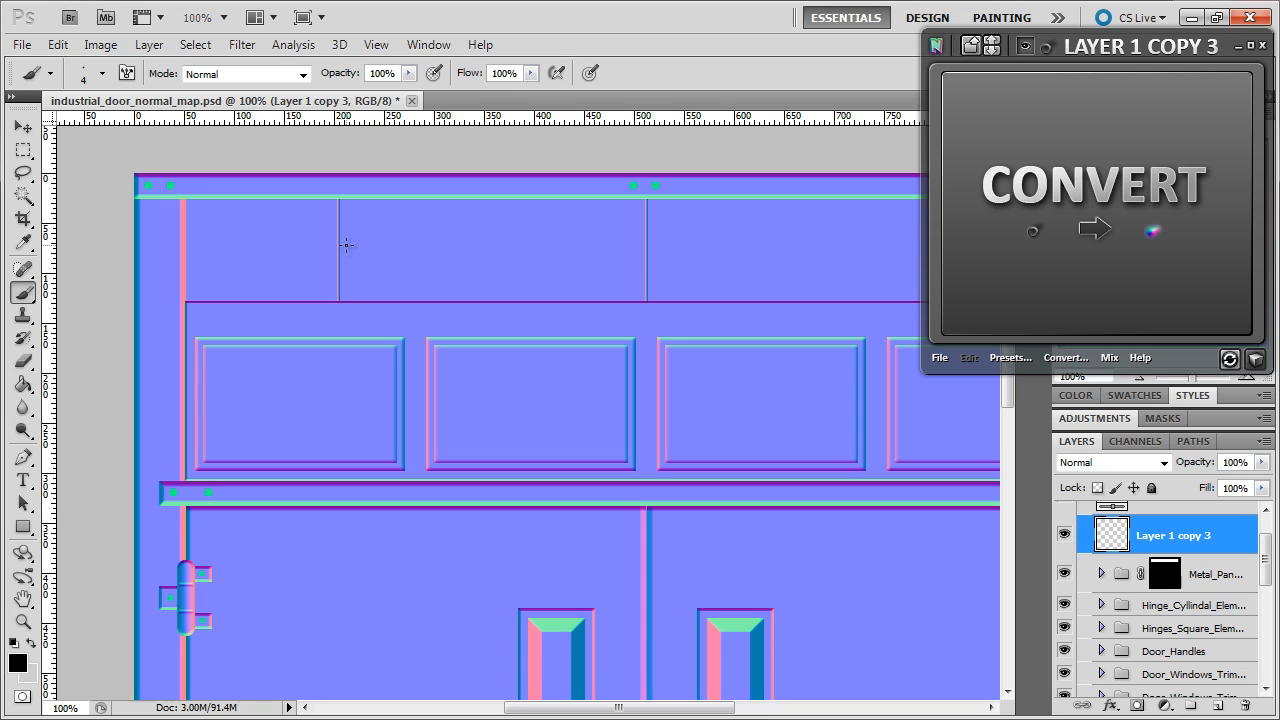
# - Add a new layer and set the brush to 180% spacing at size 7 for dotted strokes
pyautogui.click(1219, 707)
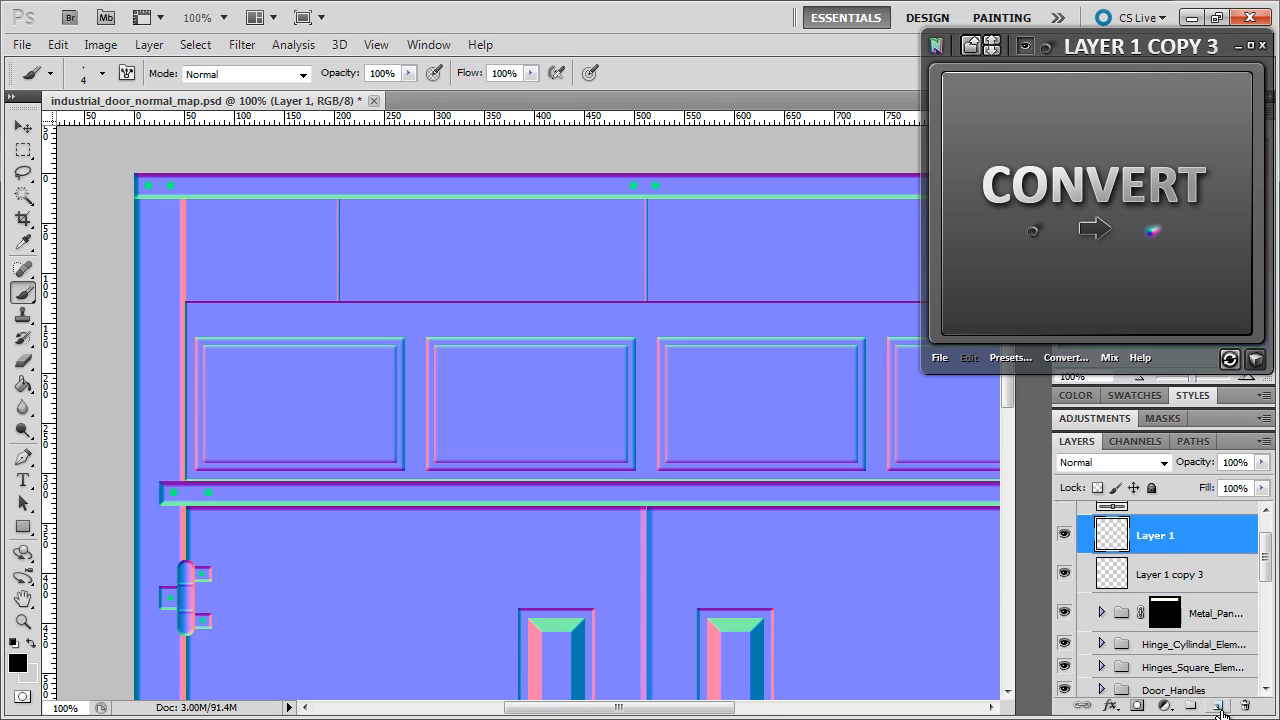
pyautogui.click(127, 74)
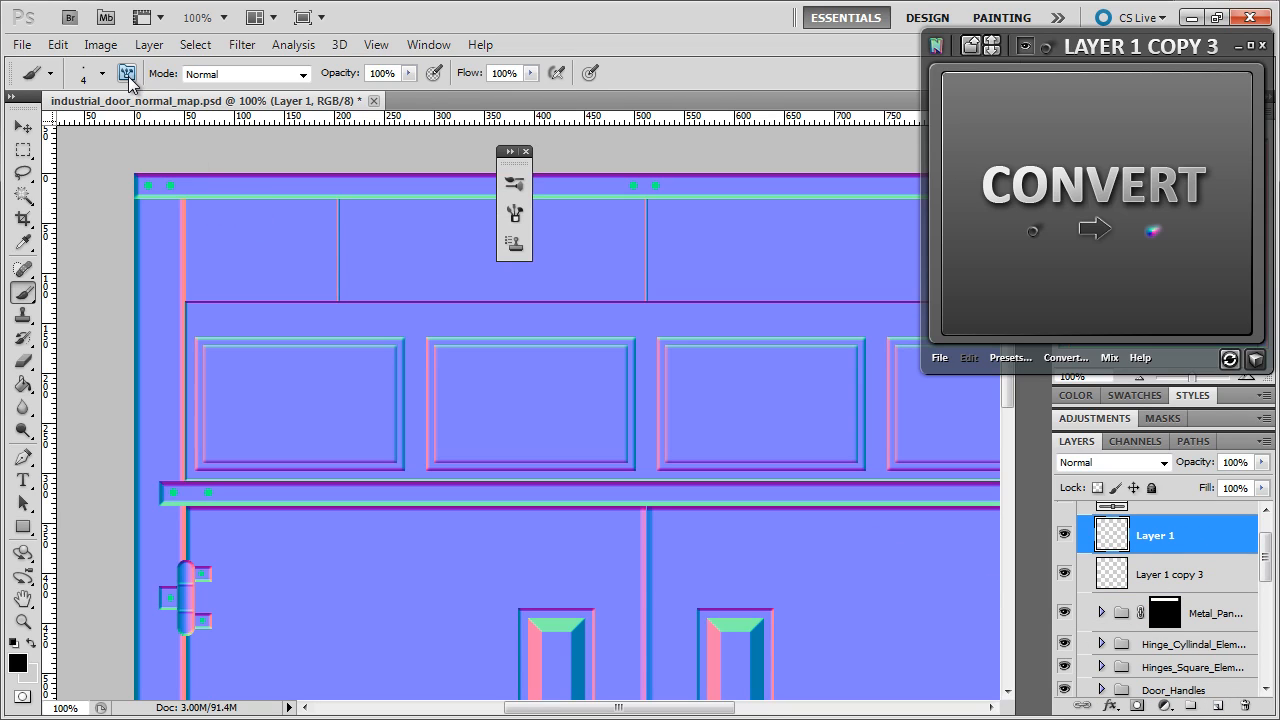
pyautogui.click(127, 76)
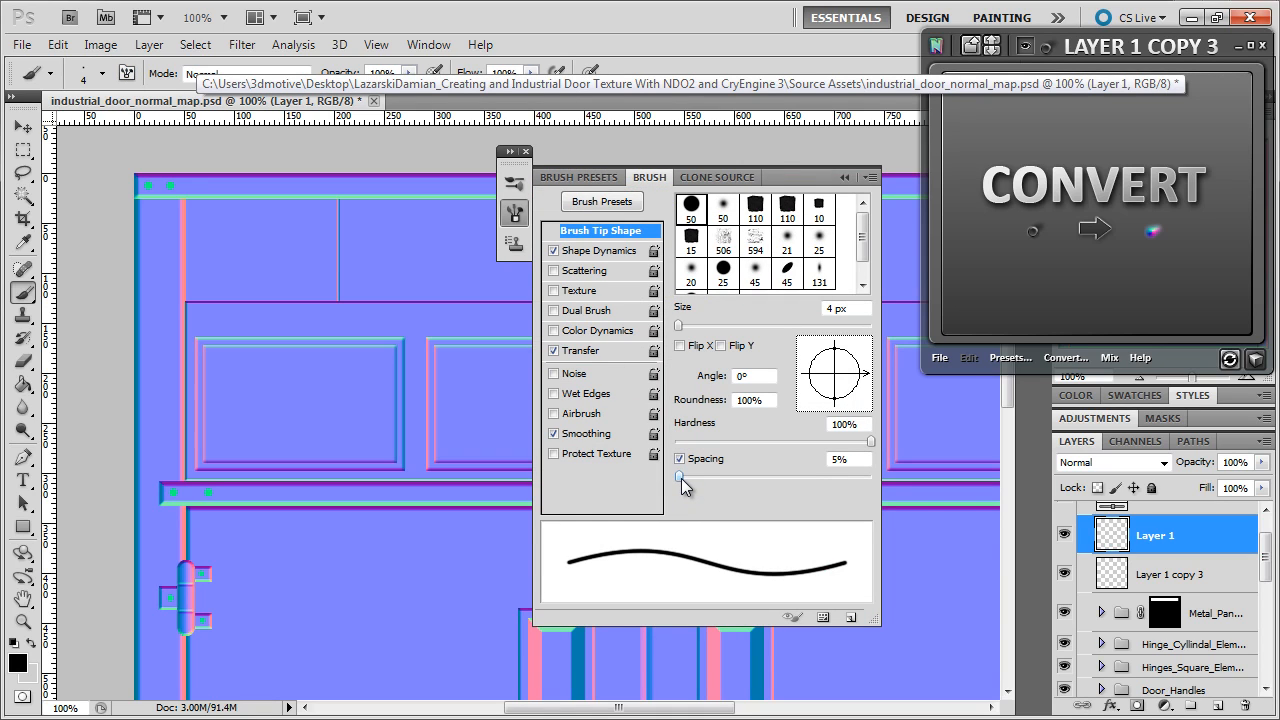
pyautogui.moveTo(681, 478); pyautogui.dragTo(811, 489)
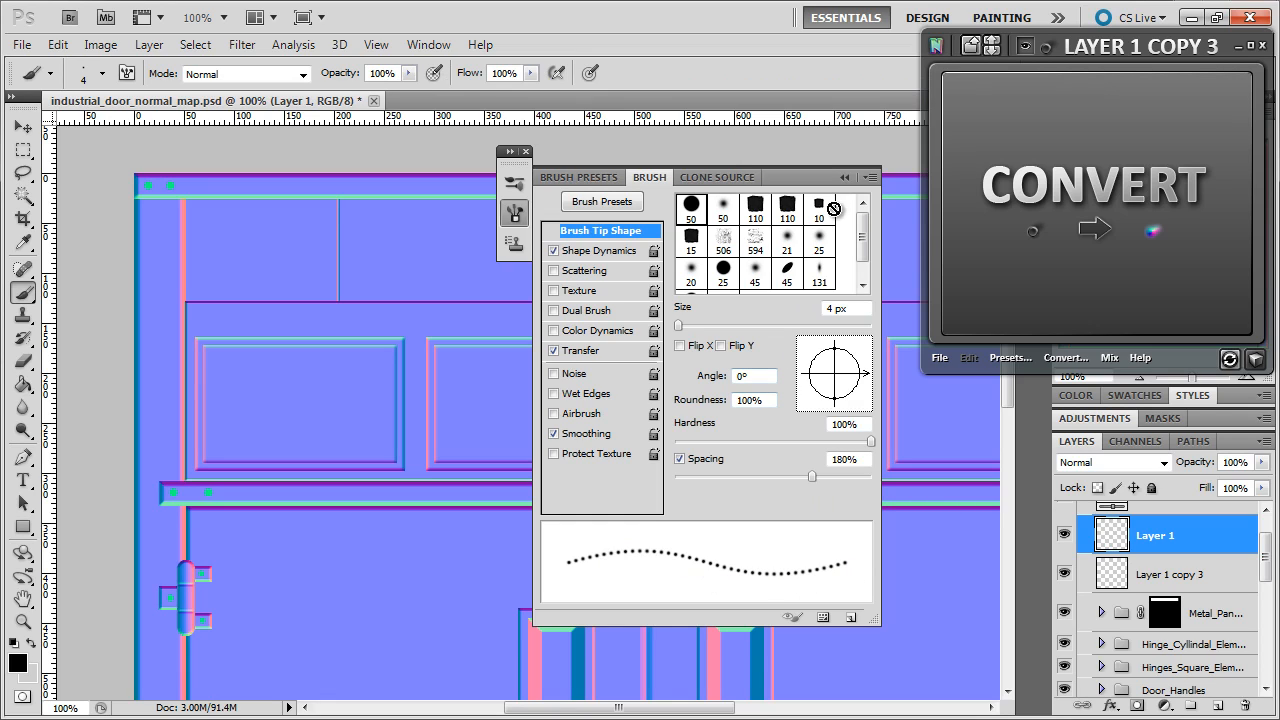
pyautogui.click(845, 177)
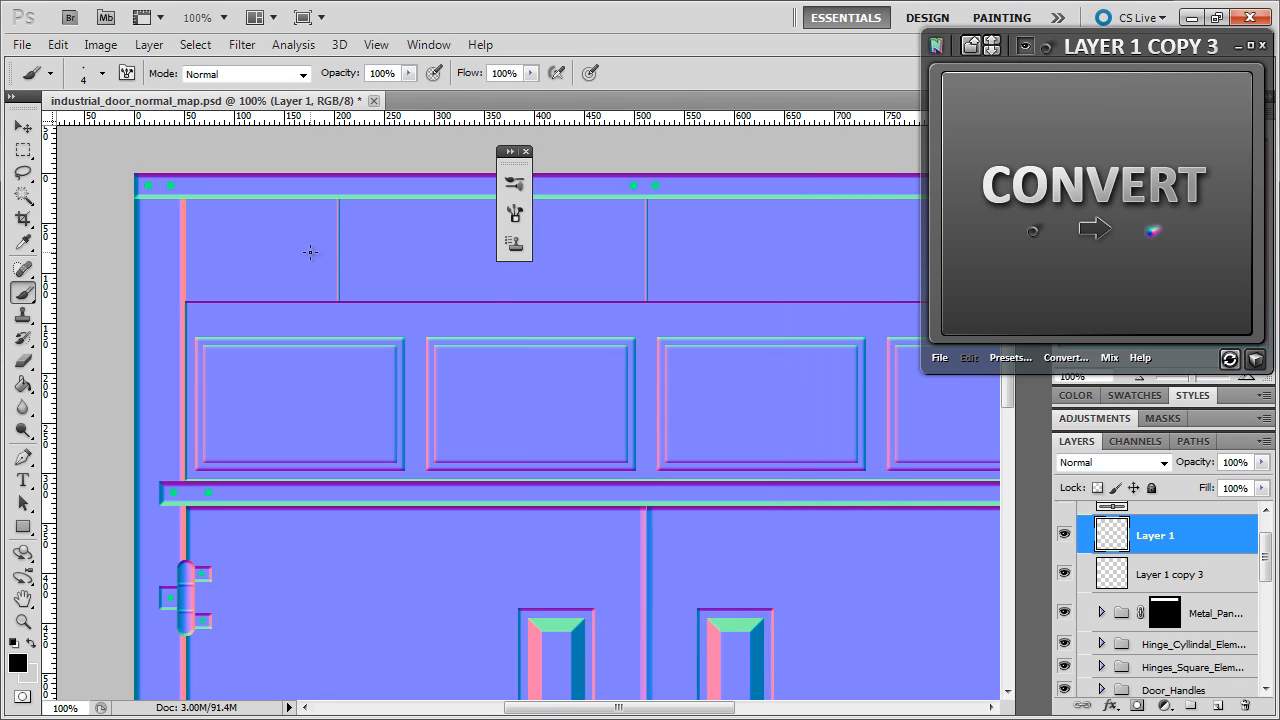
pyautogui.press(']')
pyautogui.press(']')
pyautogui.press(']')
# - Paint a dotted rivet column by the first seam, copy it just right, and merge both columns
pyautogui.moveTo(329, 206); pyautogui.dragTo(327, 288)
pyautogui.hotkey('ctrl', 'j')
pyautogui.press('v')
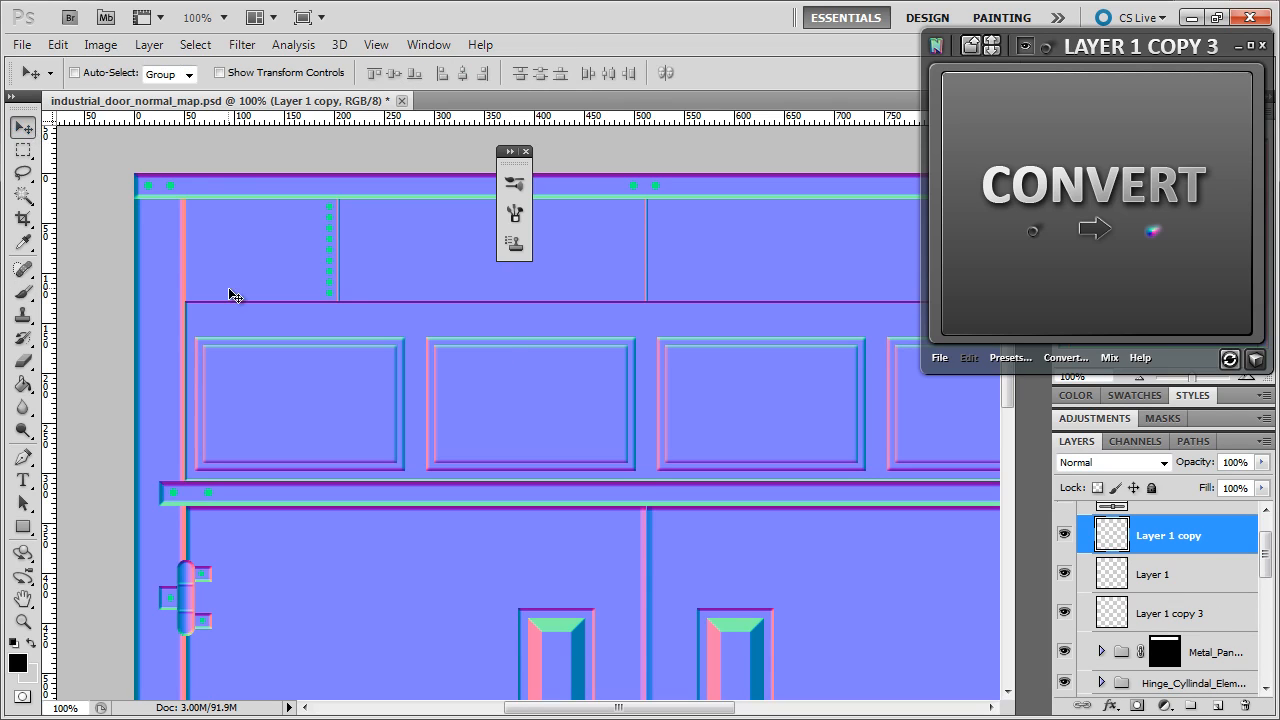
pyautogui.moveTo(339, 289); pyautogui.dragTo(358, 290)
pyautogui.keyDown('ctrl'); pyautogui.click(1167, 574); pyautogui.keyUp('ctrl')
pyautogui.rightClick(1167, 574)
pyautogui.click(1030, 517)
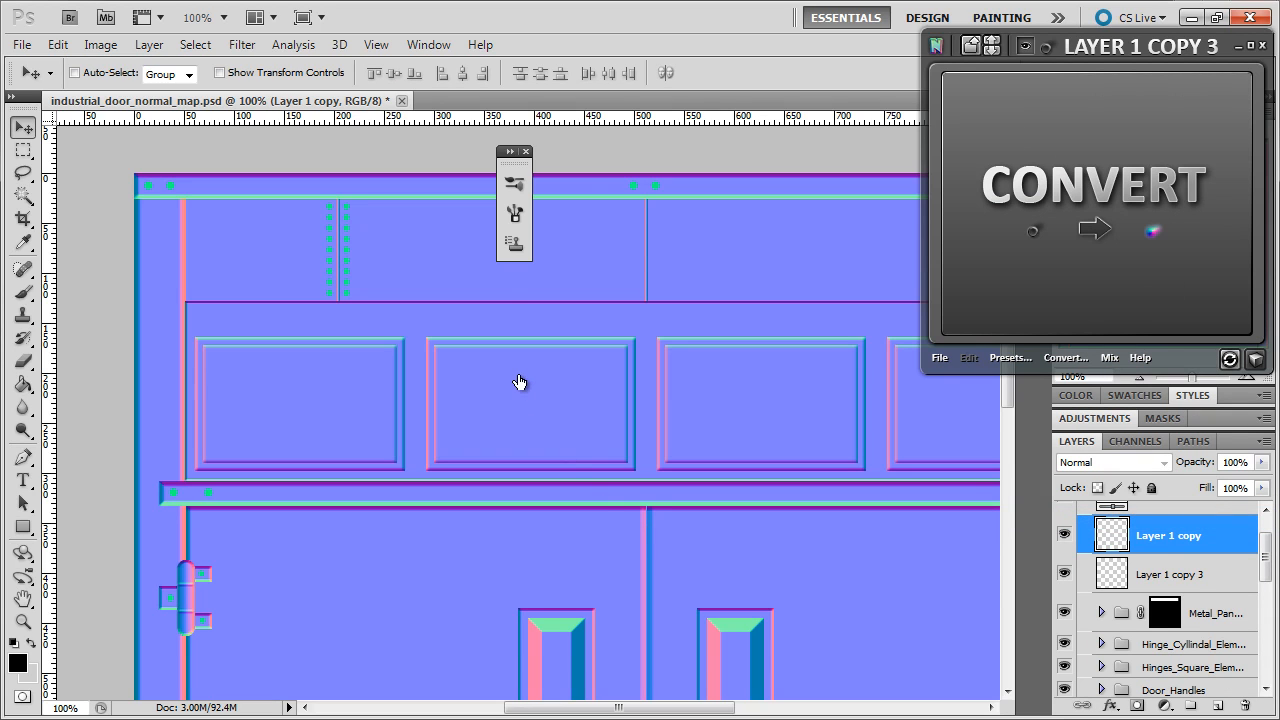
# - Duplicate the double rivet column beside the second seam, then duplicate that layer again
pyautogui.hotkey('ctrl', 'j')
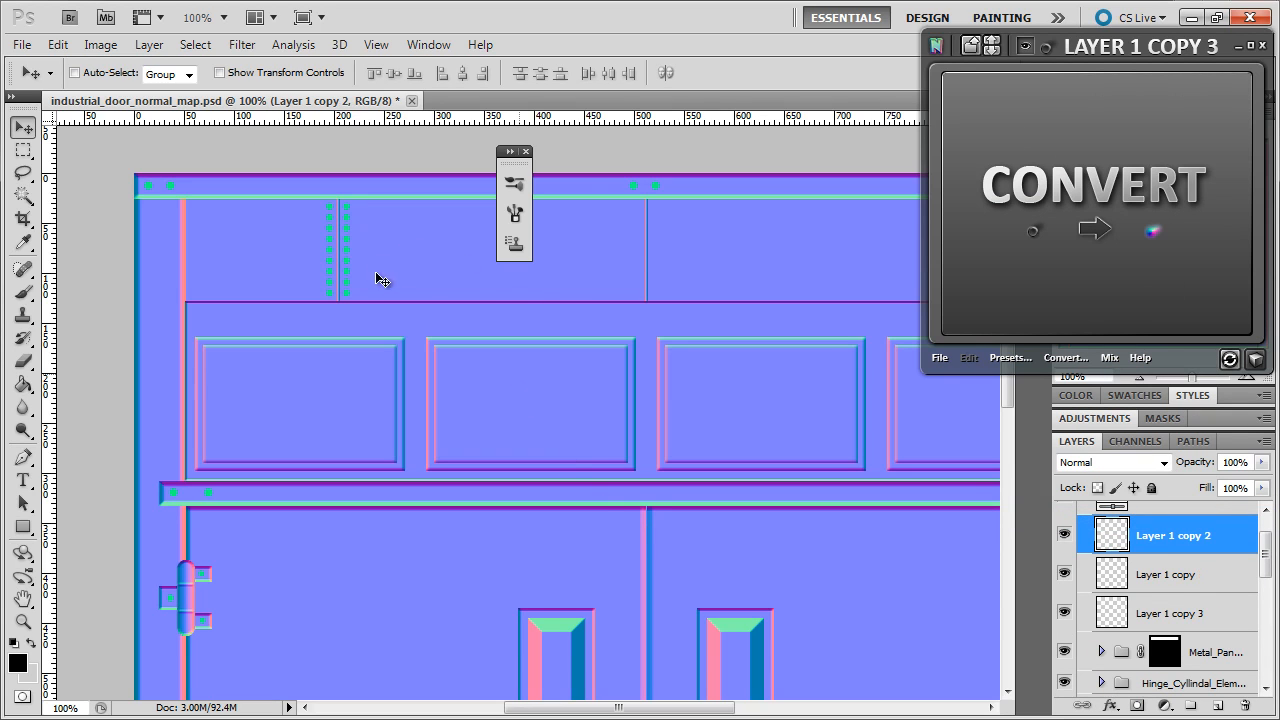
pyautogui.moveTo(387, 297); pyautogui.dragTo(682, 294)
pyautogui.moveTo(603, 712); pyautogui.dragTo(692, 714)
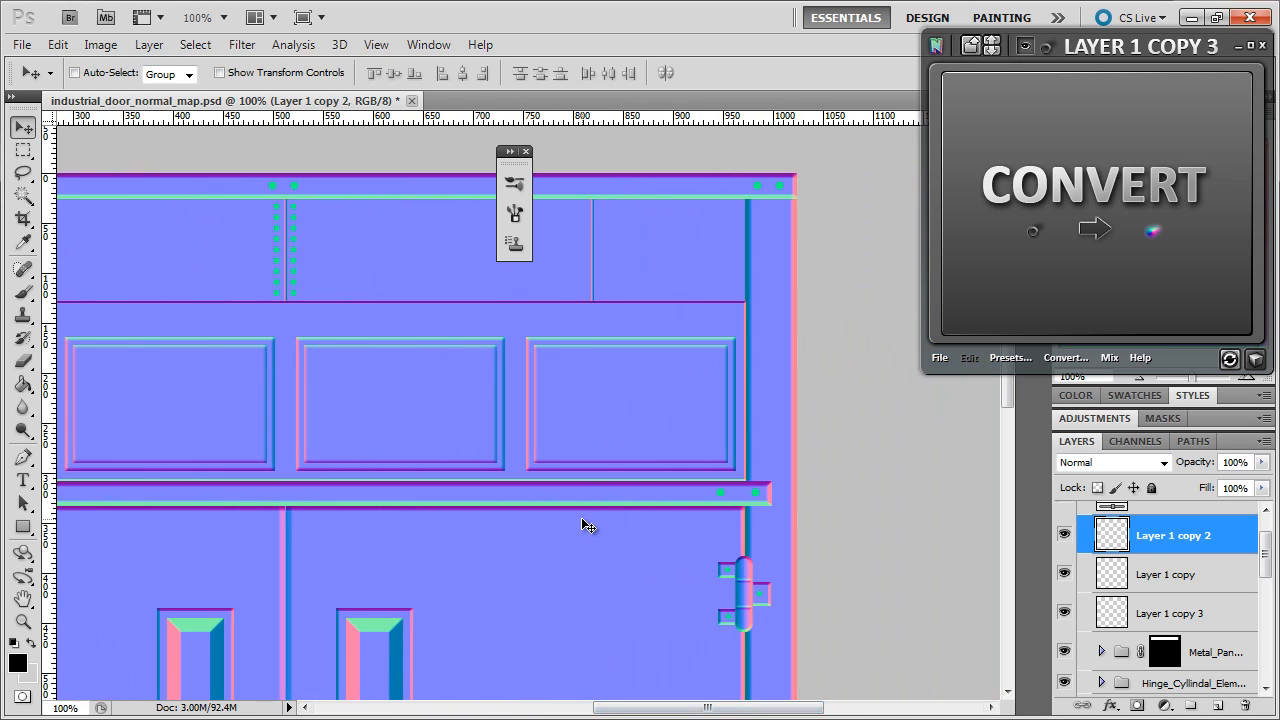
pyautogui.hotkey('ctrl', 'j')
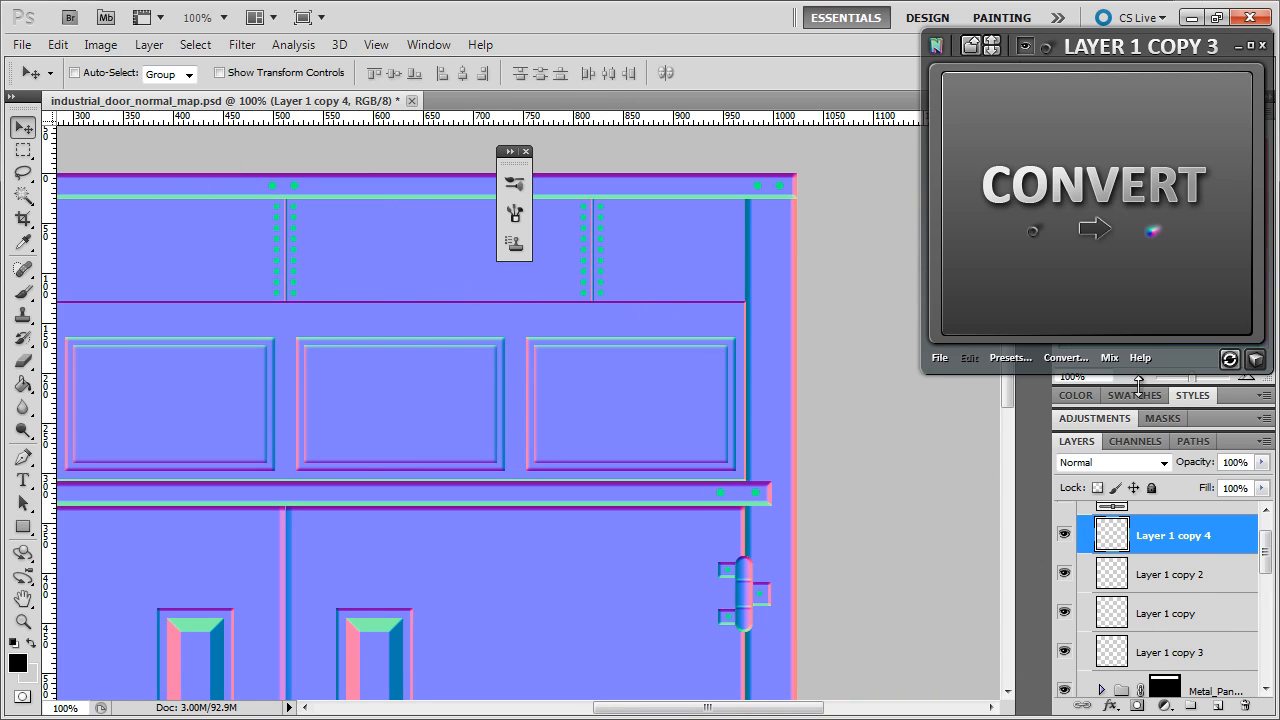
# - Merge all the rivet-dot layers into a single layer, Layer 1 copy 4
pyautogui.keyDown('shift'); pyautogui.click(1172, 660); pyautogui.keyUp('shift')
pyautogui.rightClick(1172, 660)
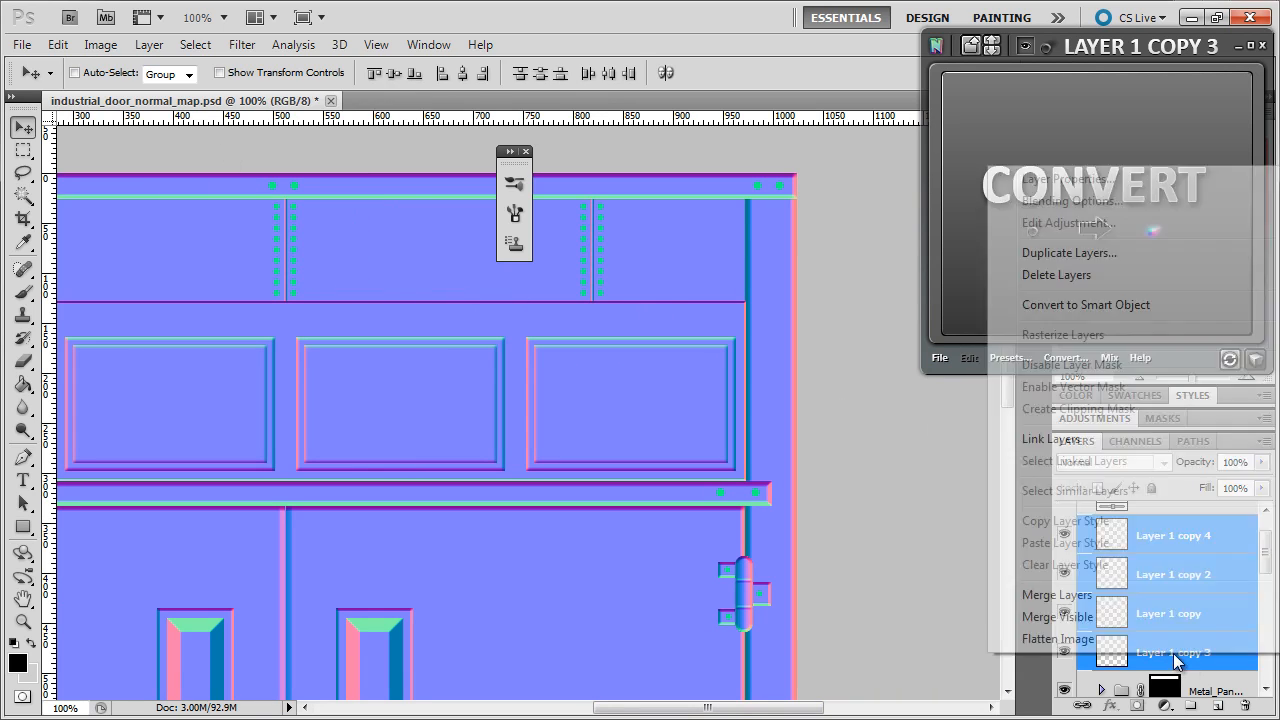
pyautogui.click(1099, 597)
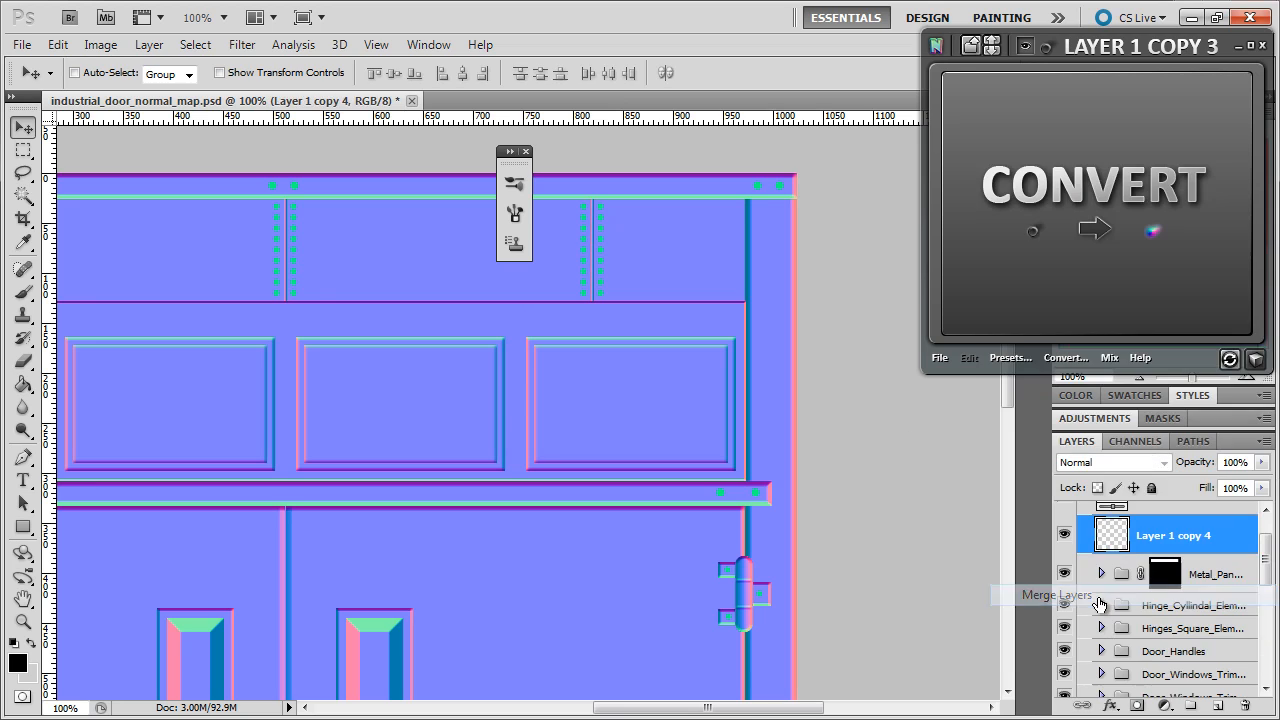
# - Select the merged dots' pixels and convert them with nDo into raised rivet normals
pyautogui.rightClick(1099, 545)
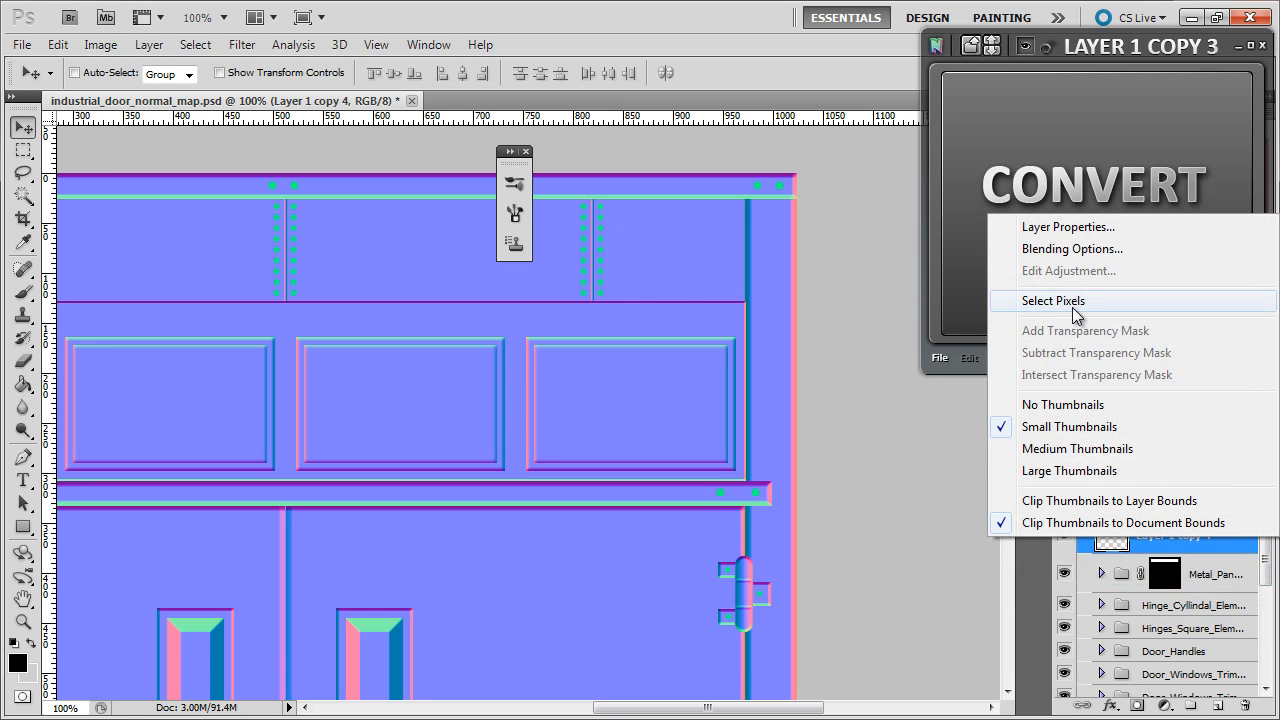
pyautogui.click(1064, 312)
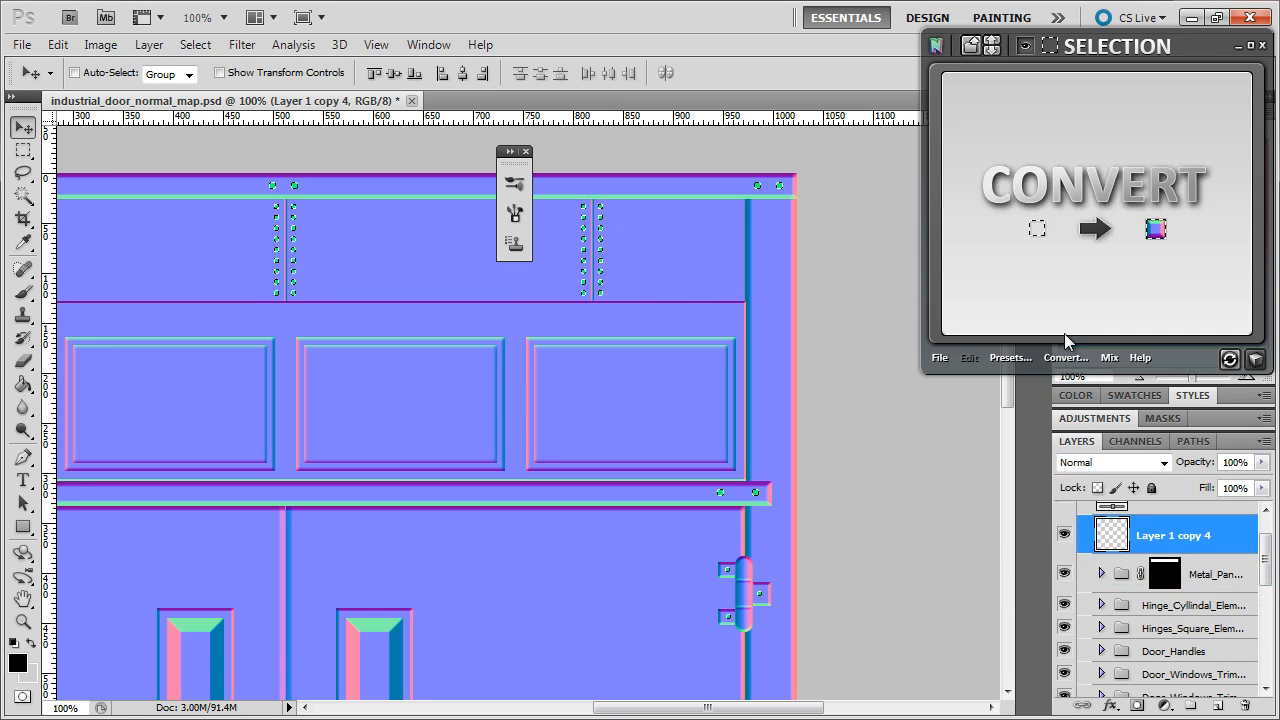
pyautogui.click(1075, 253)
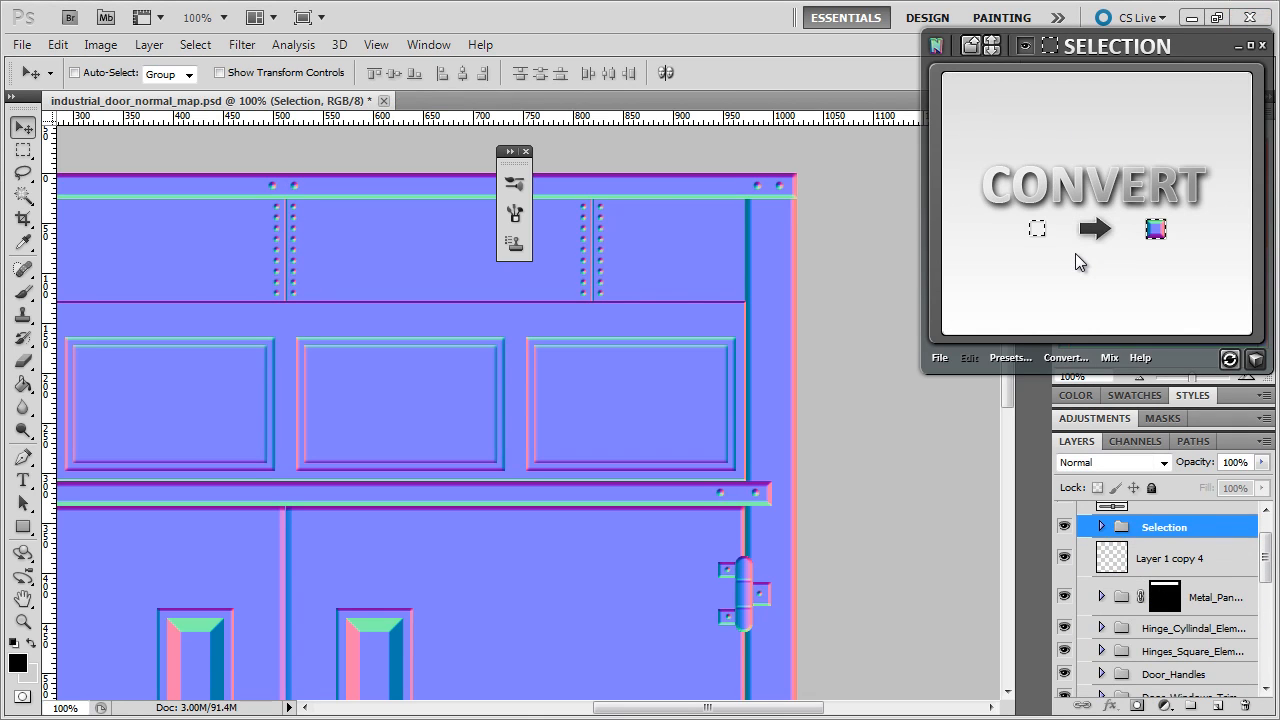
pyautogui.moveTo(755, 713); pyautogui.dragTo(680, 713)
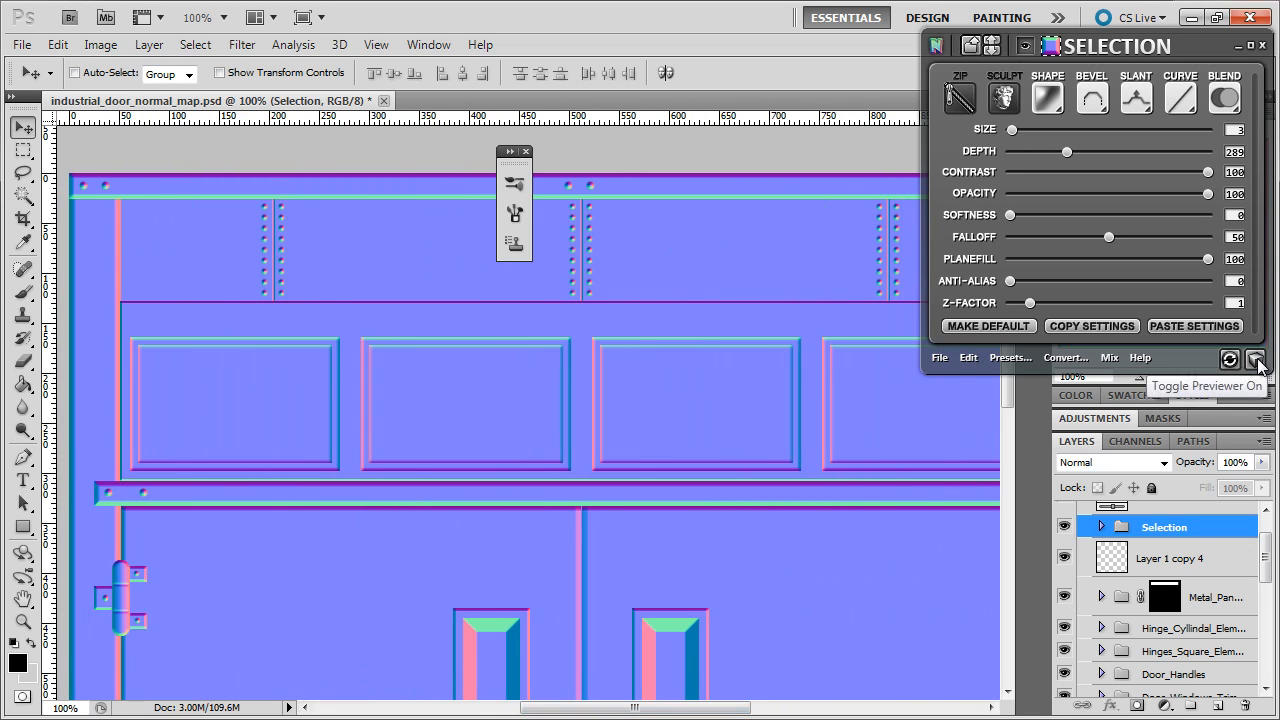
# - Show nDo's lit 3D preview and rename the new Selection group to Screw_and_Rivets
pyautogui.click(1255, 360)
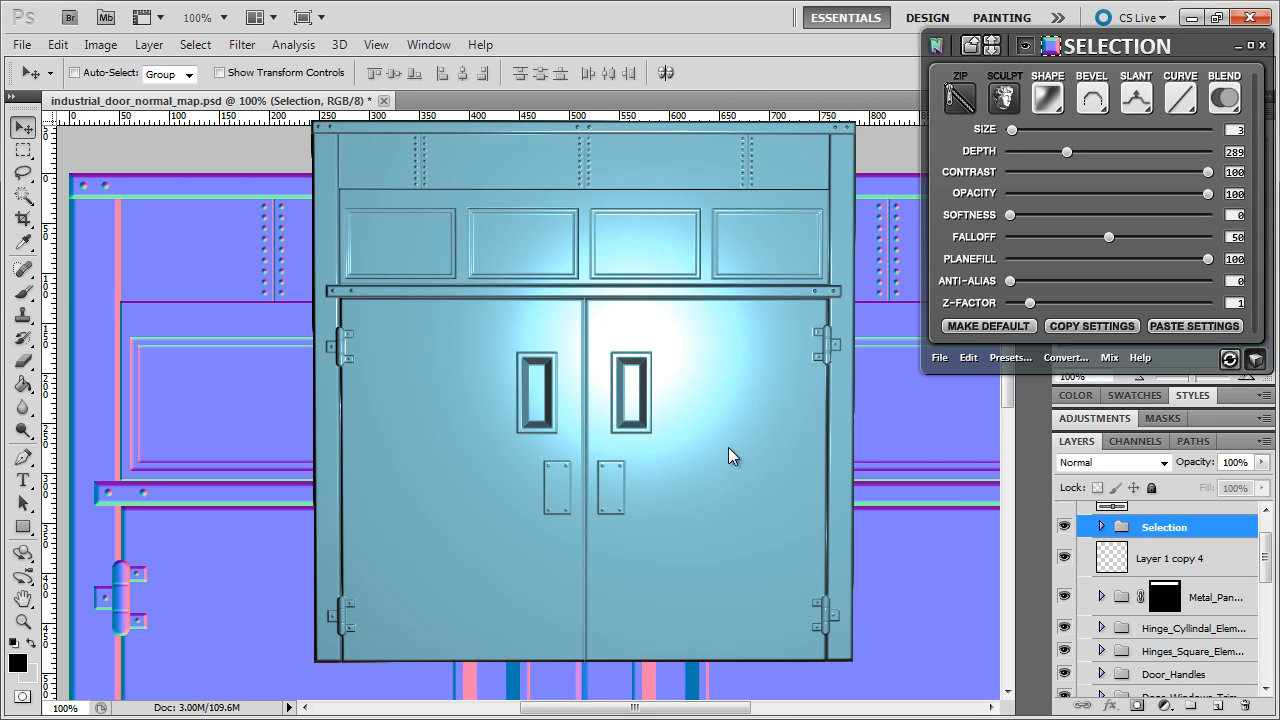
pyautogui.doubleClick(1168, 530)
pyautogui.write('Screw ad')
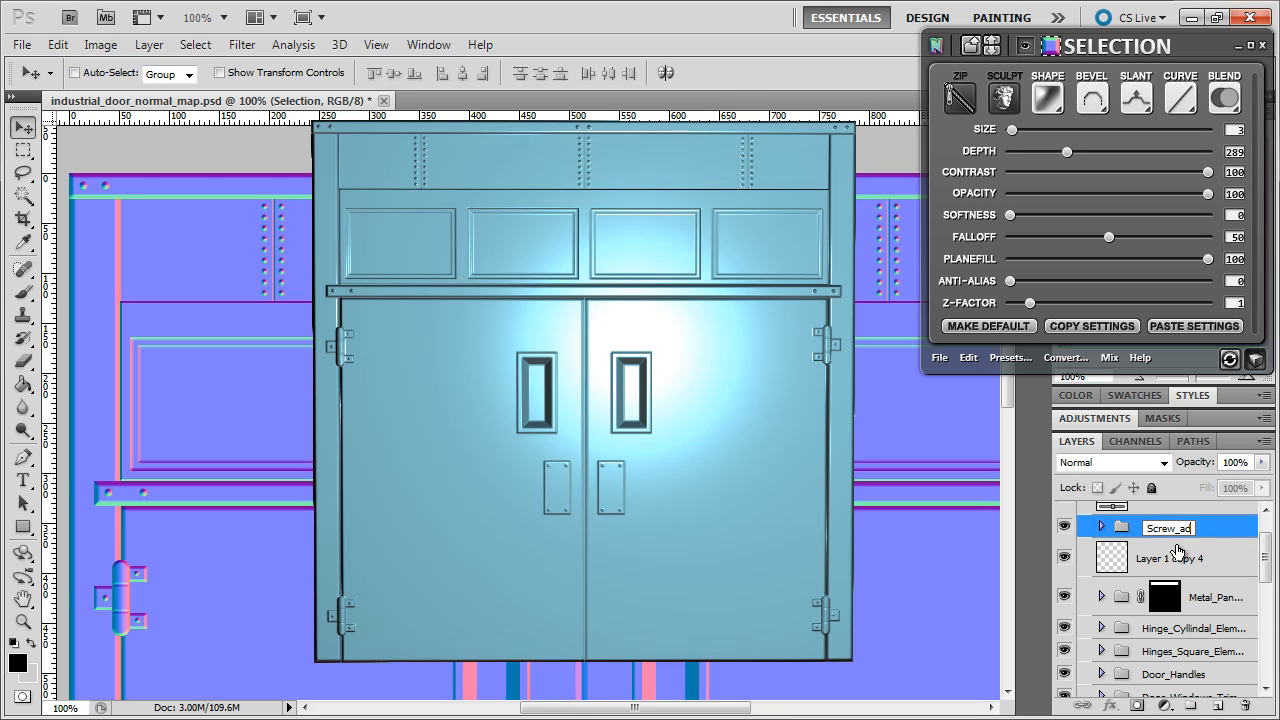
pyautogui.write('d_Rivets')
pyautogui.press('Return')
# - Rename the merged dot layer Layer 1 copy 4 to Screws_and_Rivets
pyautogui.doubleClick(1168, 558)
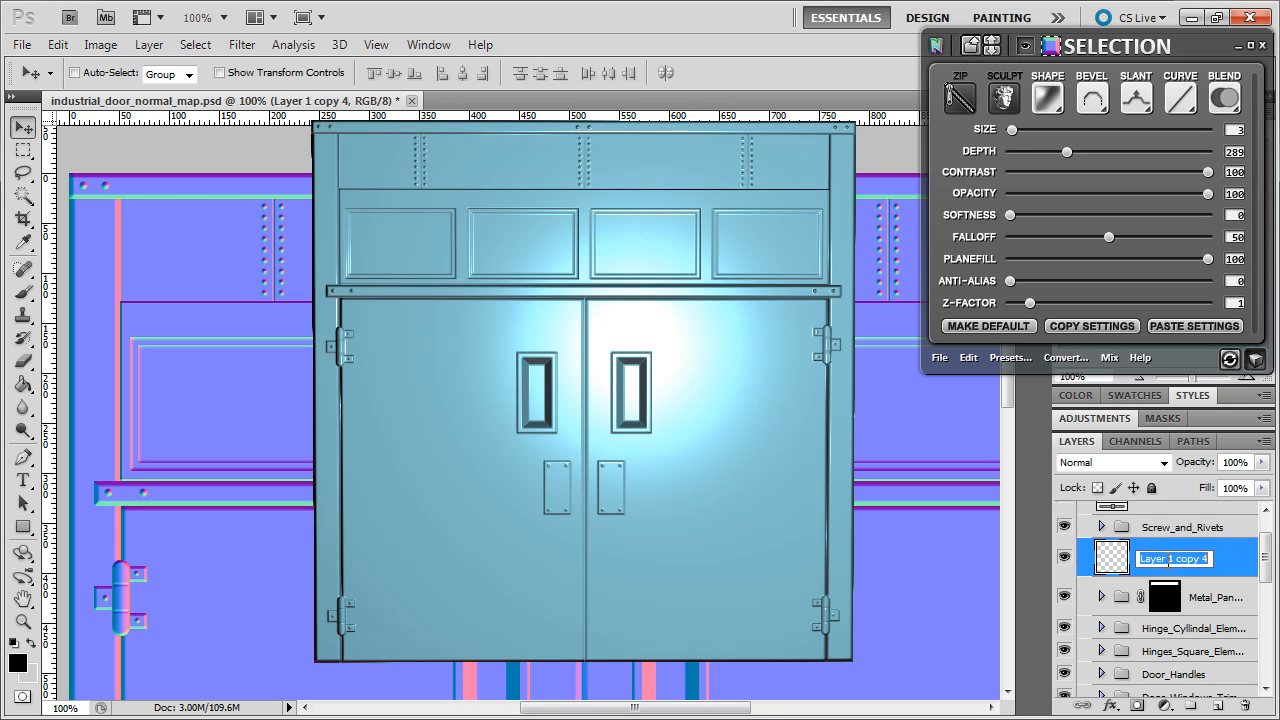
pyautogui.write('Screws')
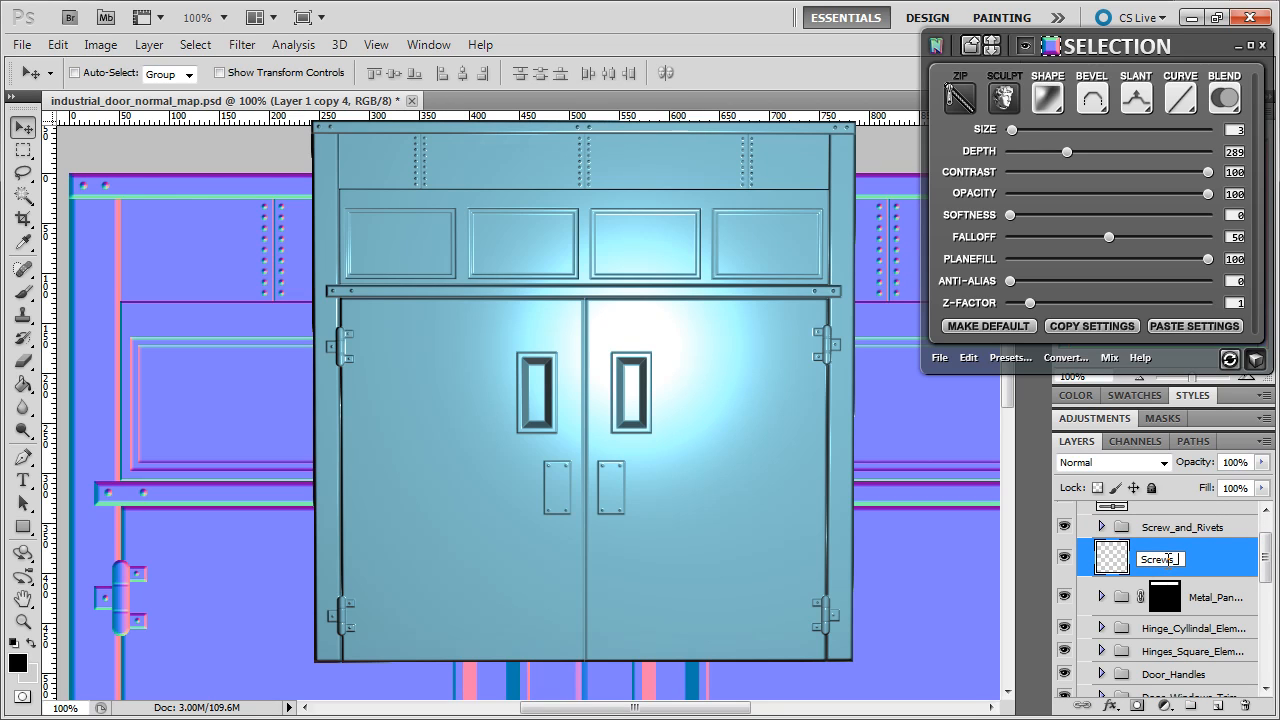
pyautogui.write('_and_Riv')
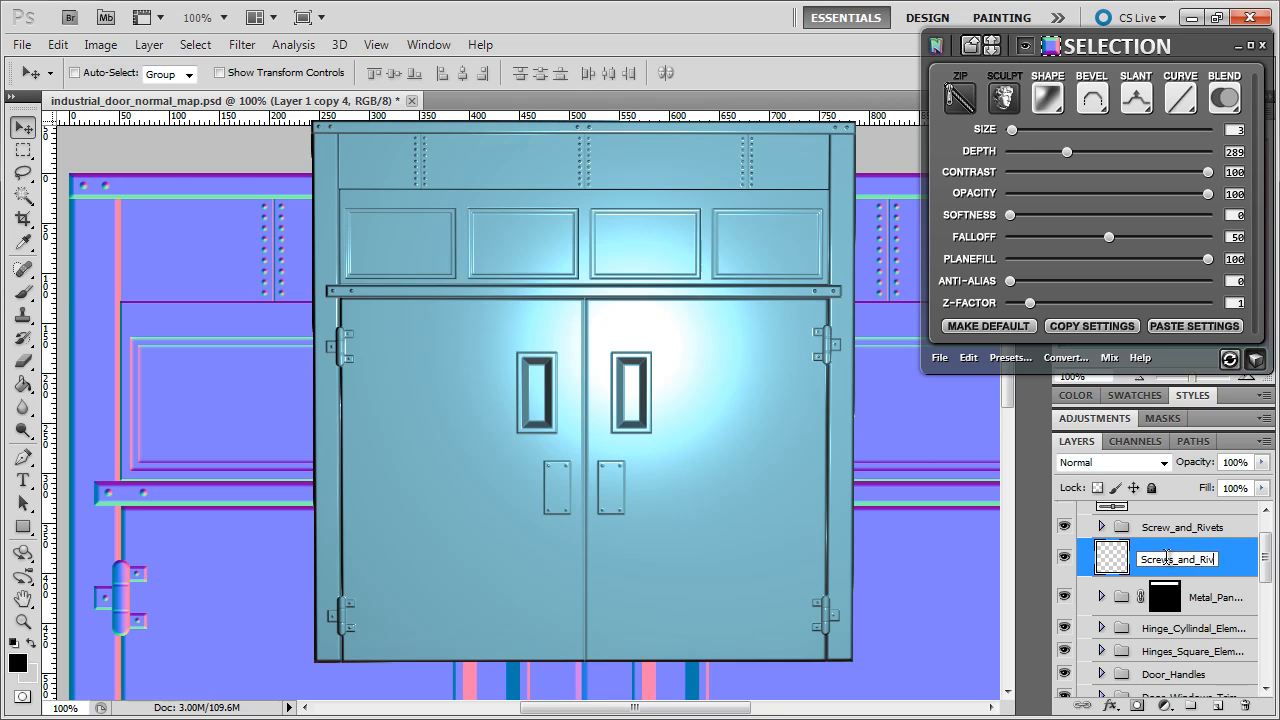
pyautogui.write('ets')
pyautogui.press('Return')
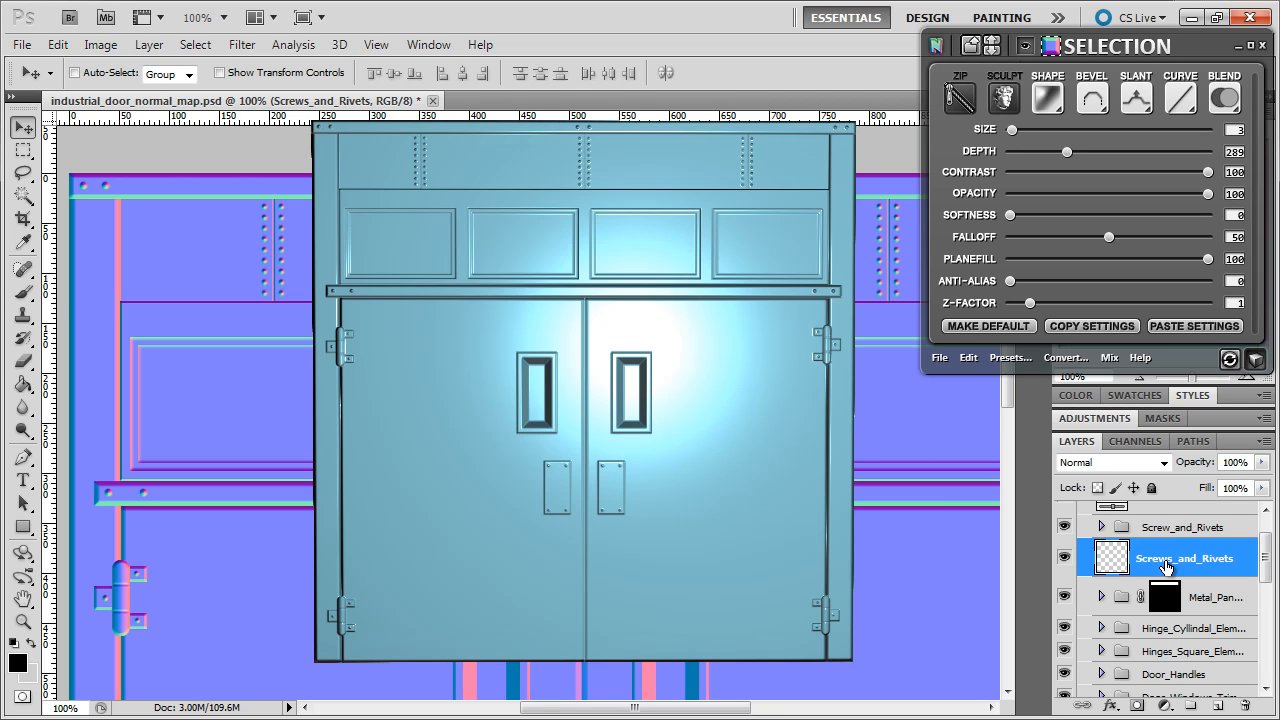